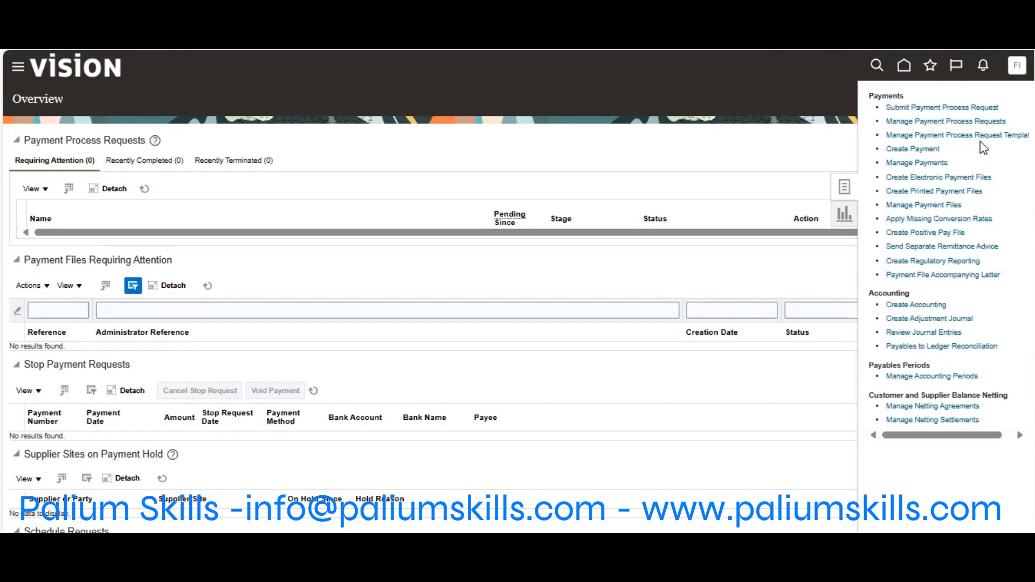
# - Open Manage Payments and start creating a new payment
pyautogui.doubleClick(884, 101)
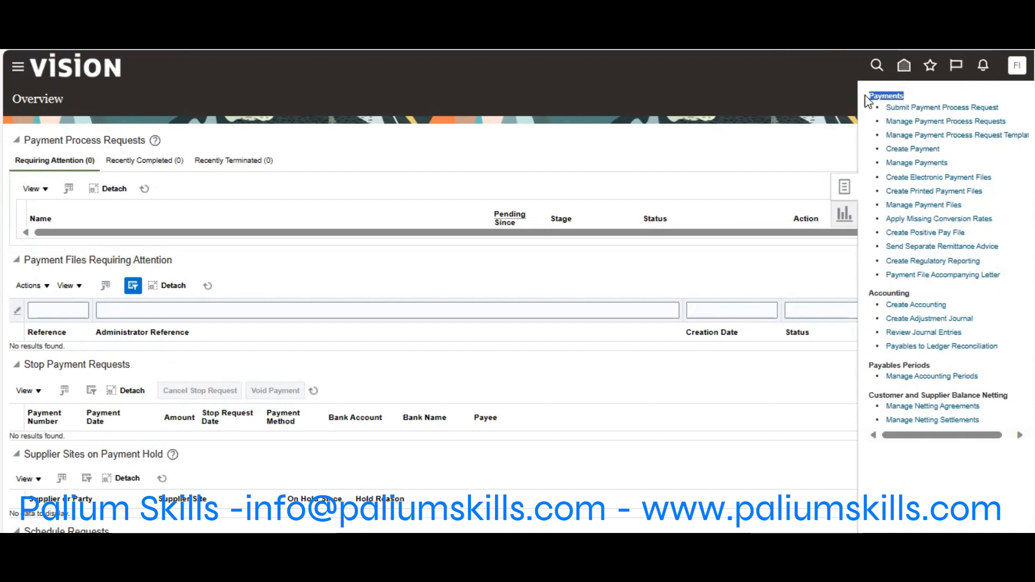
pyautogui.click(893, 127)
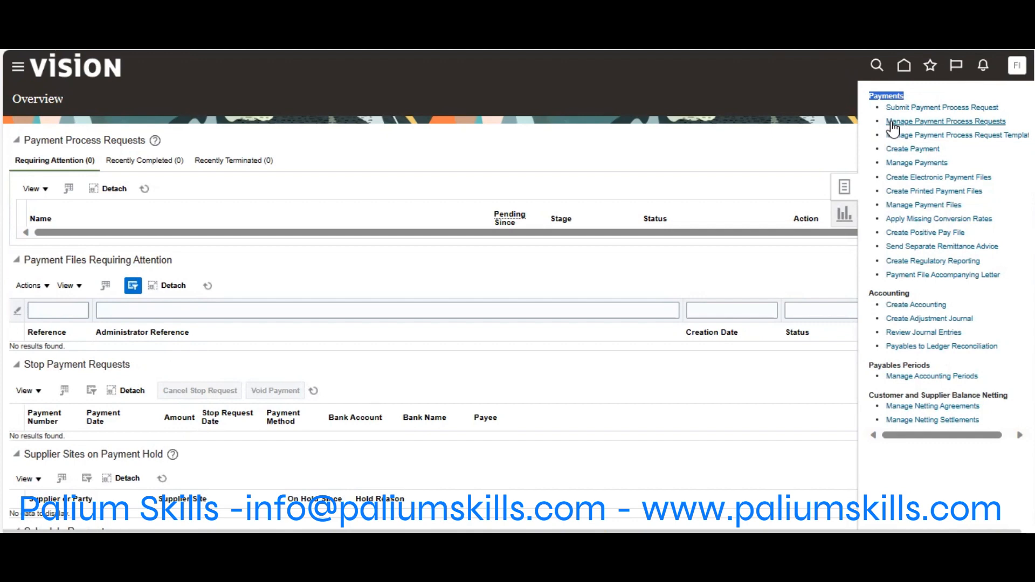
pyautogui.click(918, 165)
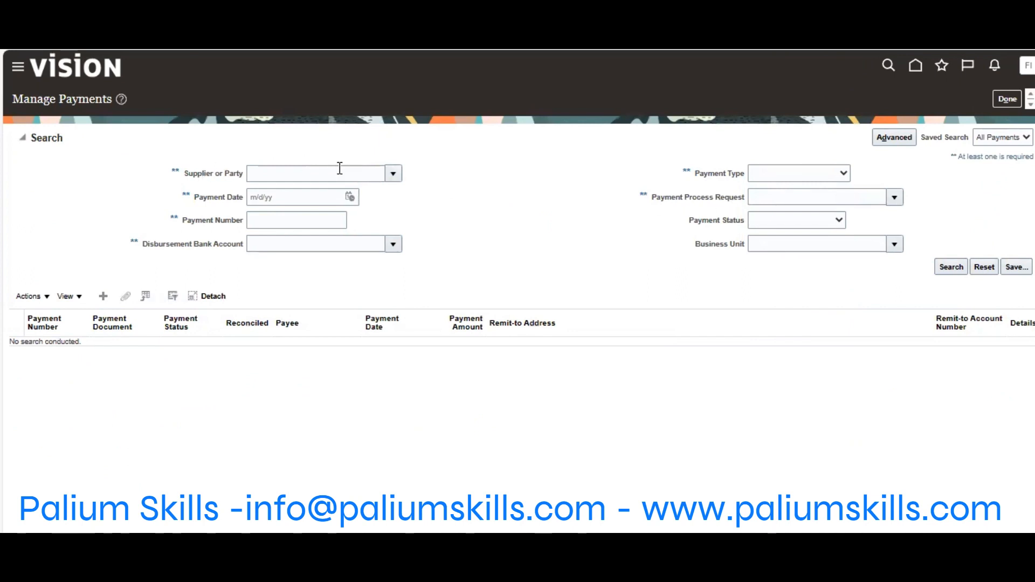
pyautogui.click(103, 296)
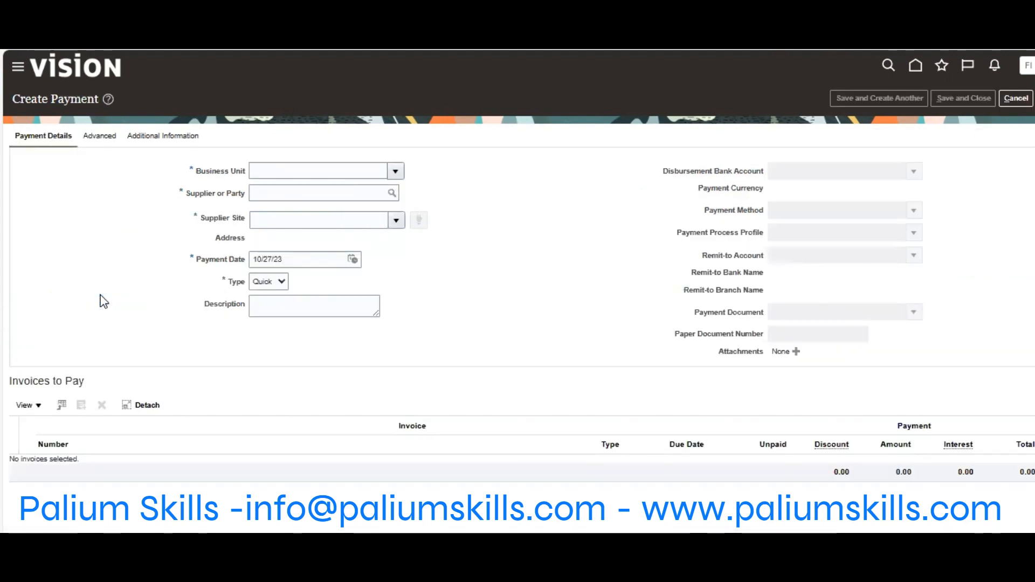
# - Set the payment's business unit to US1 Business Unit and the supplier to SP Software Services, dismissing the message
pyautogui.click(324, 172)
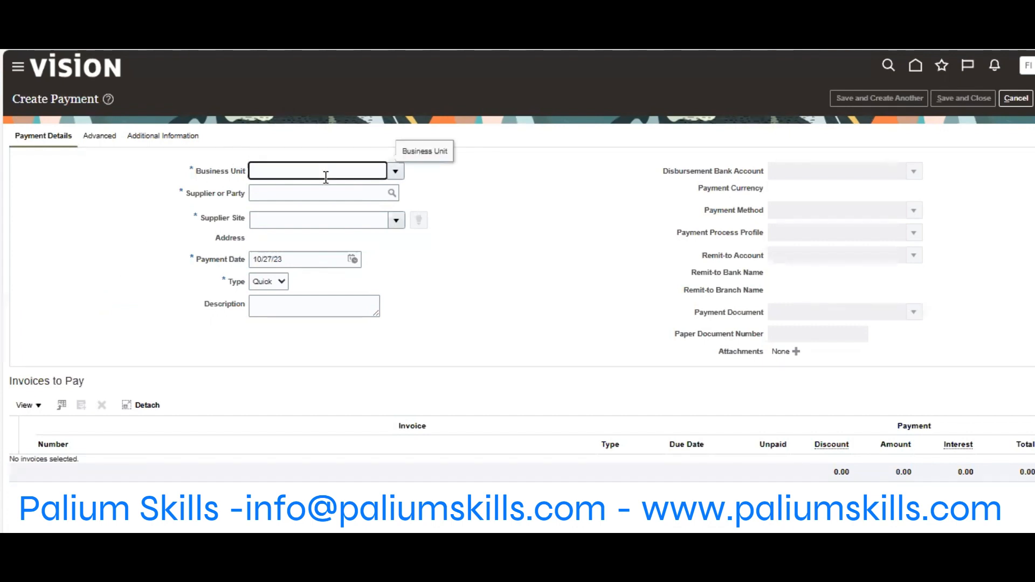
pyautogui.write('us1 bus')
pyautogui.press('Tab')
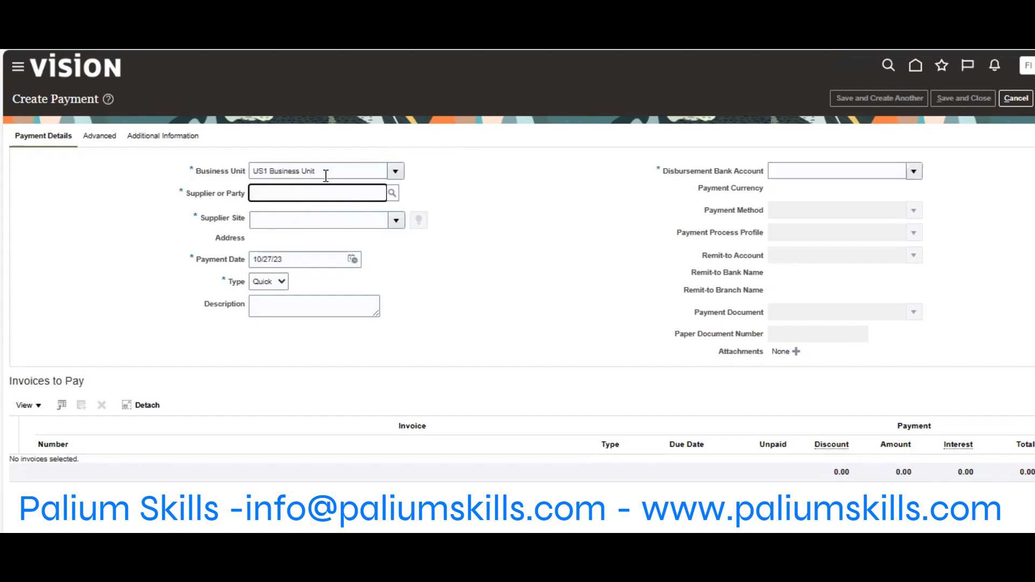
pyautogui.write('sp')
pyautogui.press('Tab')
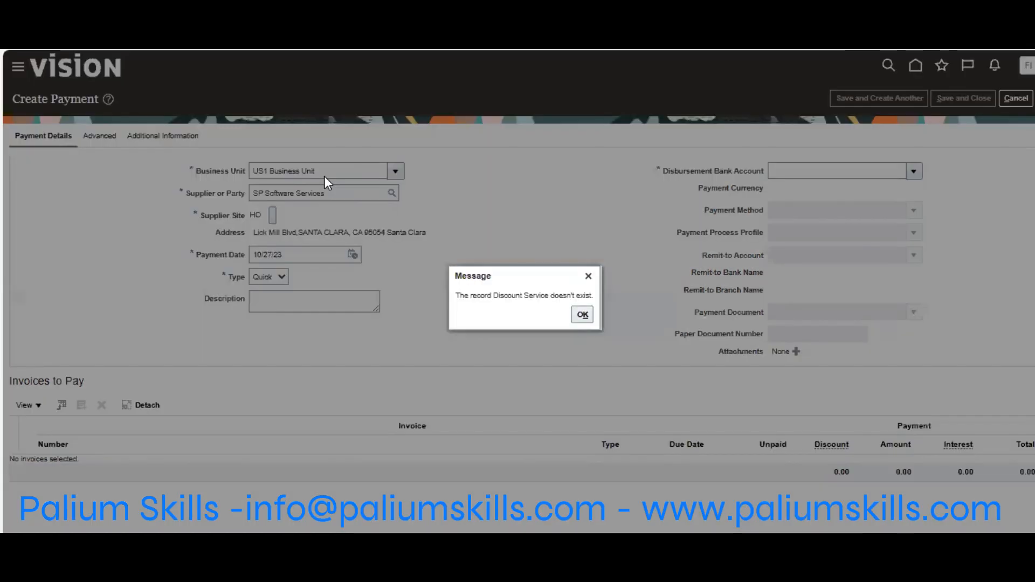
pyautogui.click(582, 316)
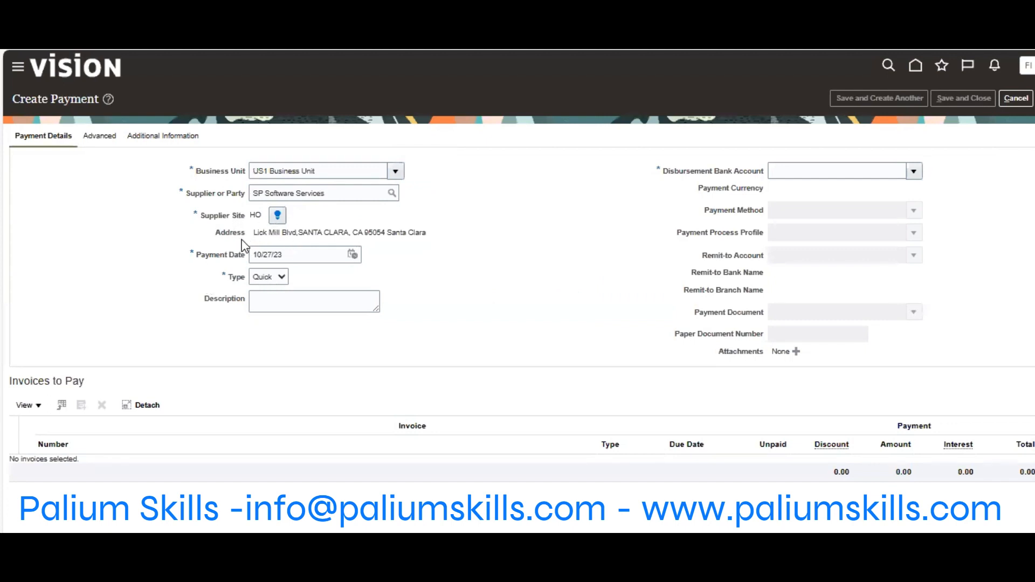
# - Choose the BofA disbursement bank account and set the payment process profile to PayPal
pyautogui.click(839, 170)
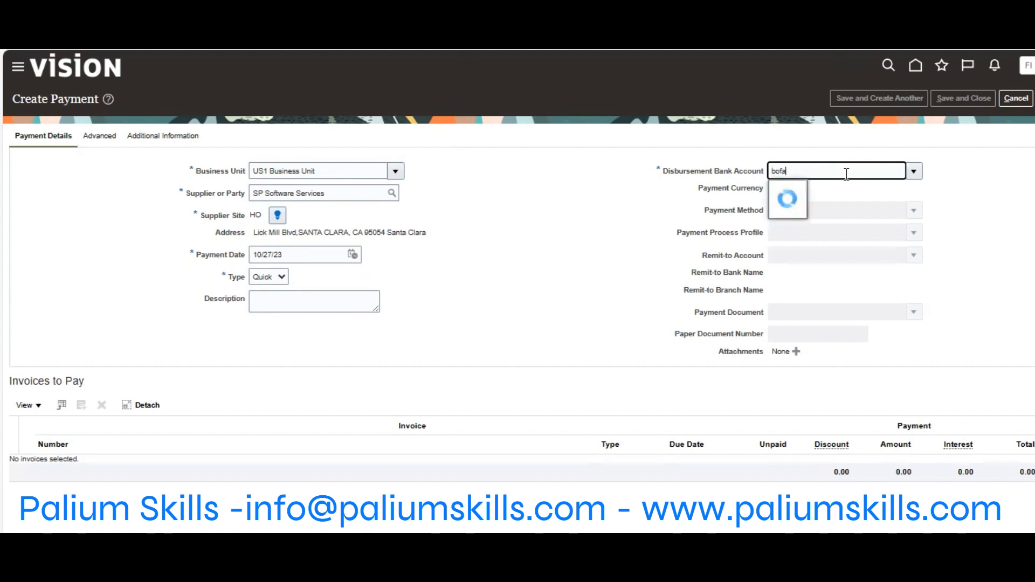
pyautogui.click(846, 193)
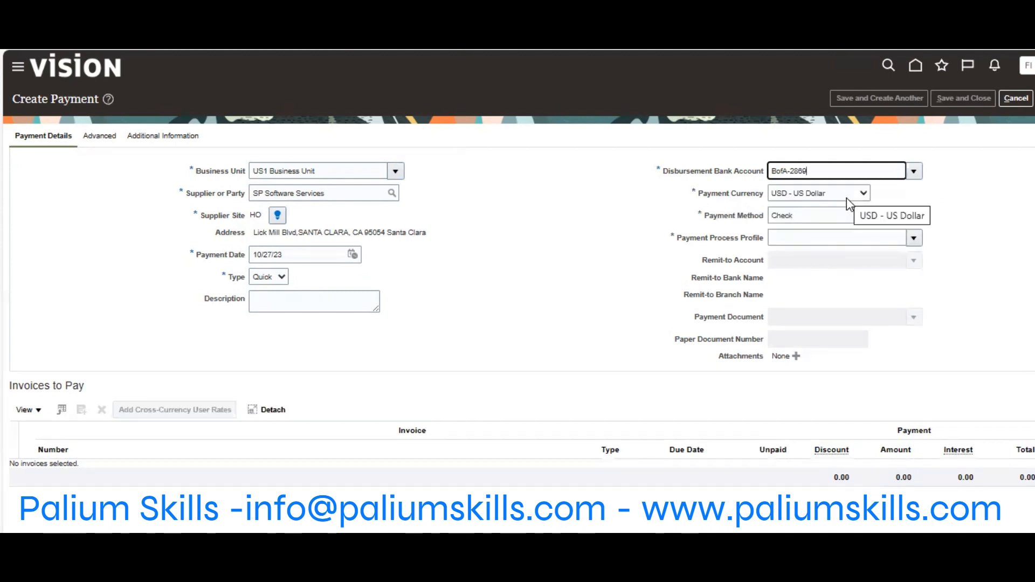
pyautogui.click(840, 237)
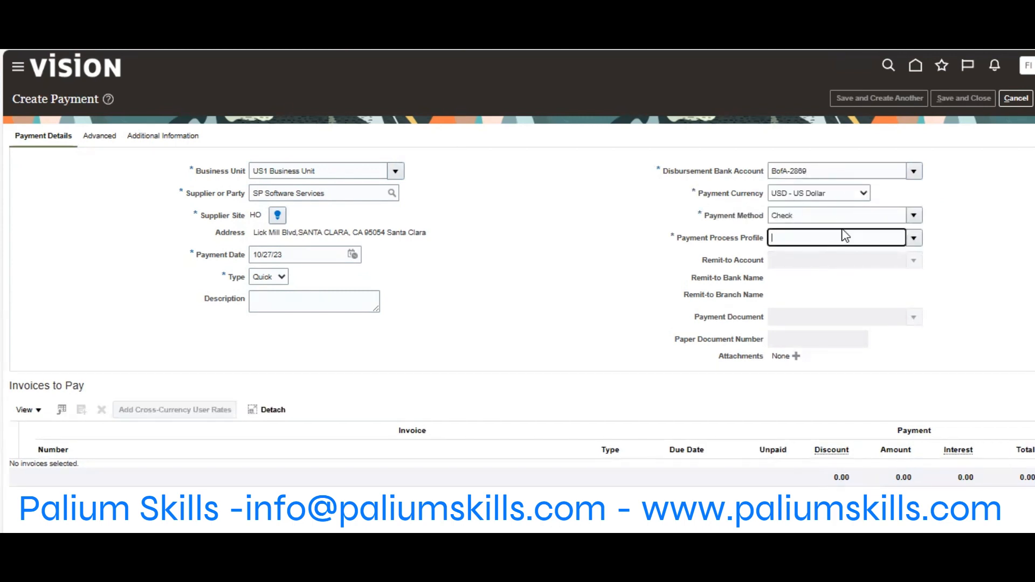
pyautogui.write('pay')
pyautogui.press('Tab')
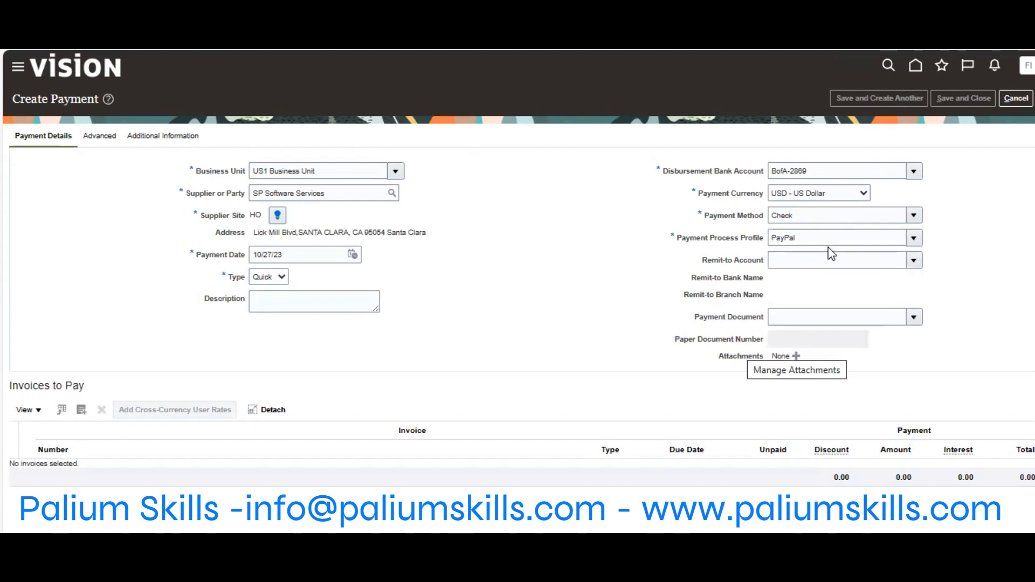
# - Add invoice sp-001 to the invoices to pay
pyautogui.click(81, 411)
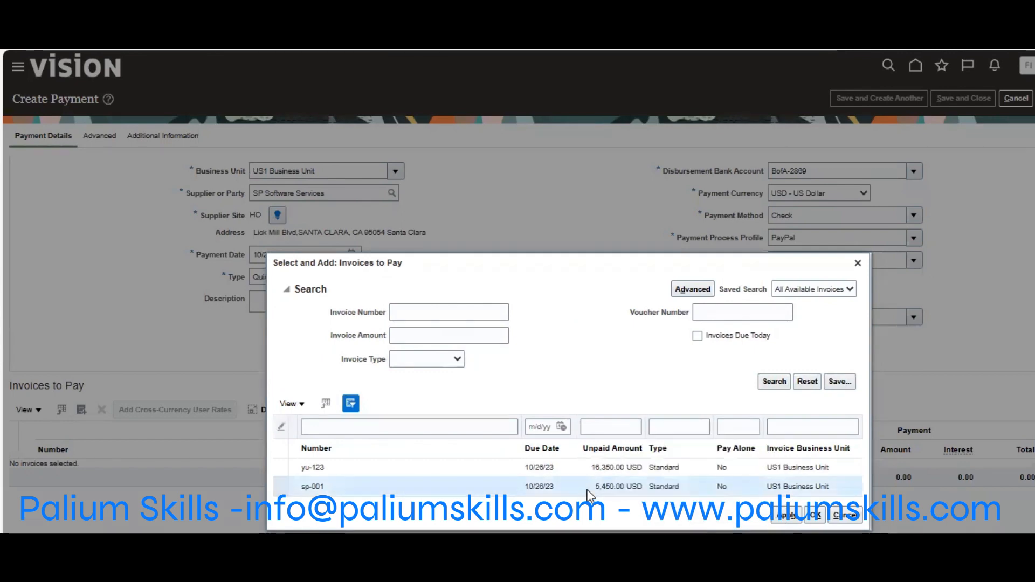
pyautogui.click(815, 517)
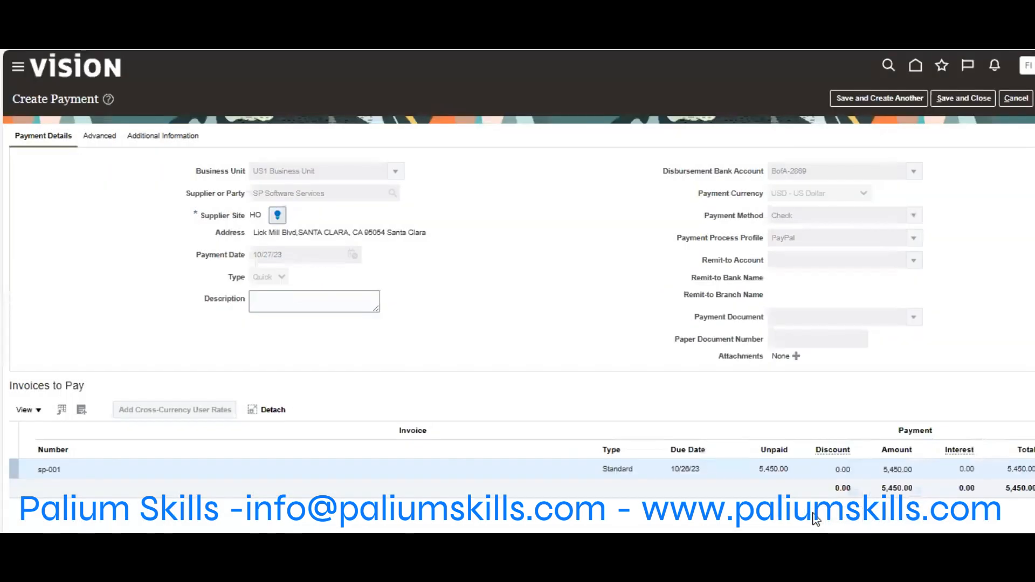
# - Set the payment amount for invoice sp-001 to 2,000
pyautogui.click(898, 468)
pyautogui.click(871, 475)
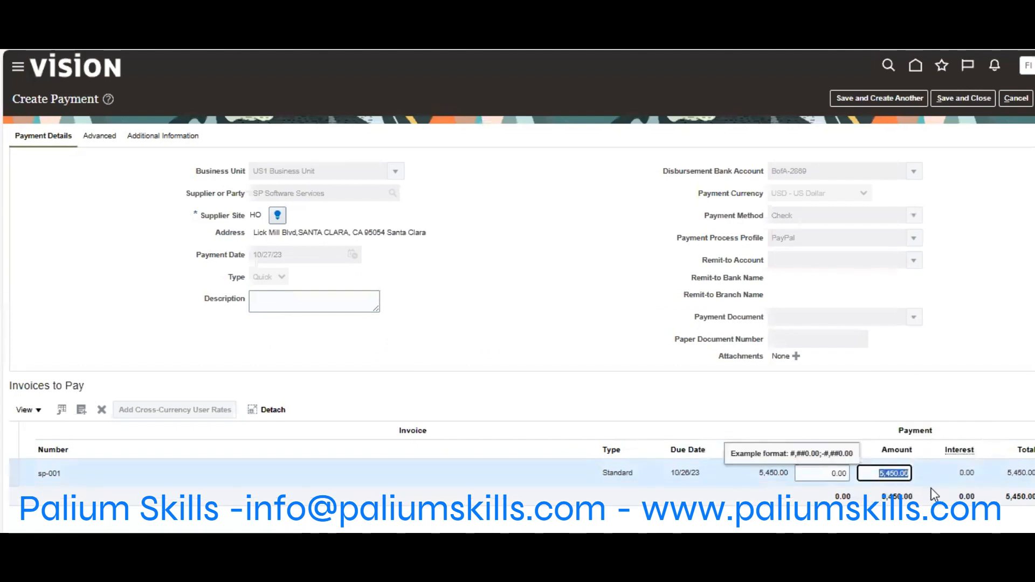
pyautogui.write('2000')
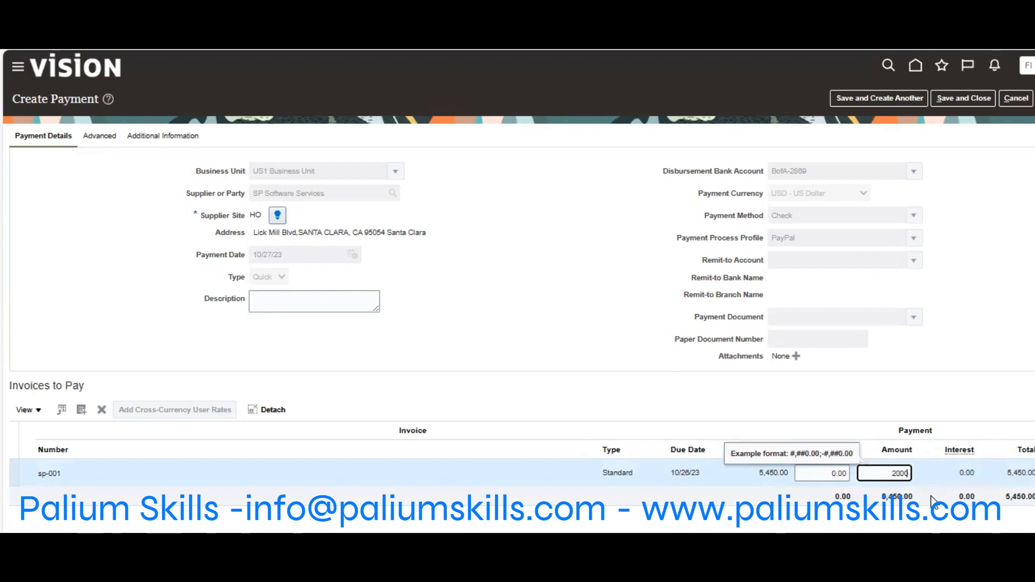
pyautogui.click(932, 496)
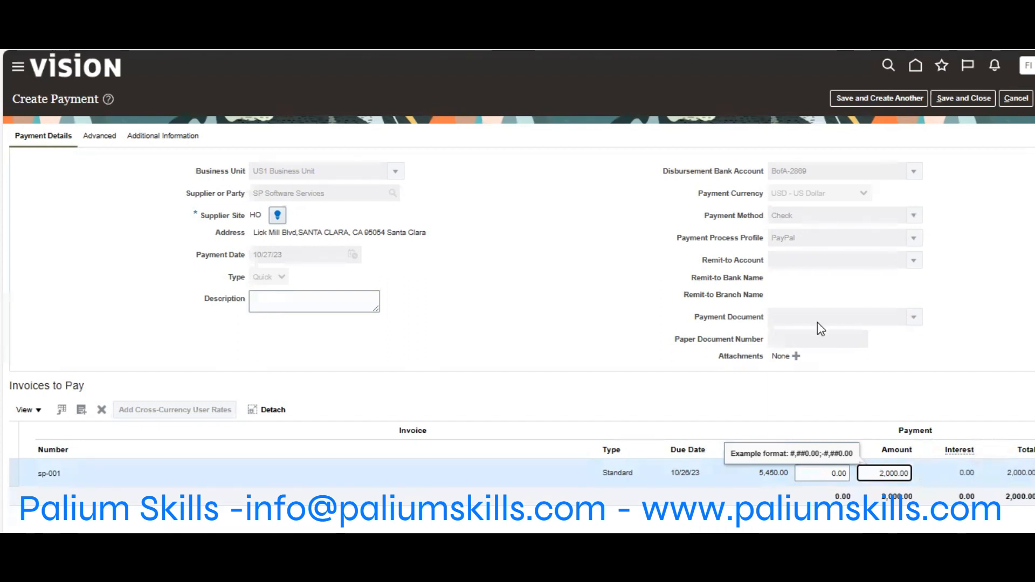
# - Set the payment amount for invoice sp-001 to its full 5,450.00
pyautogui.doubleClick(780, 474)
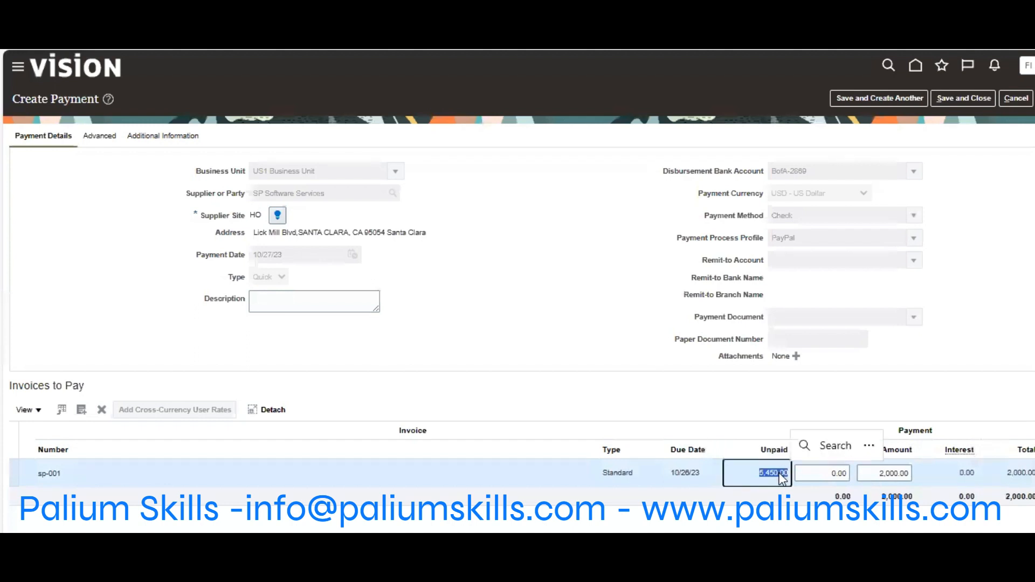
pyautogui.click(879, 472)
pyautogui.moveTo(879, 473); pyautogui.dragTo(917, 472)
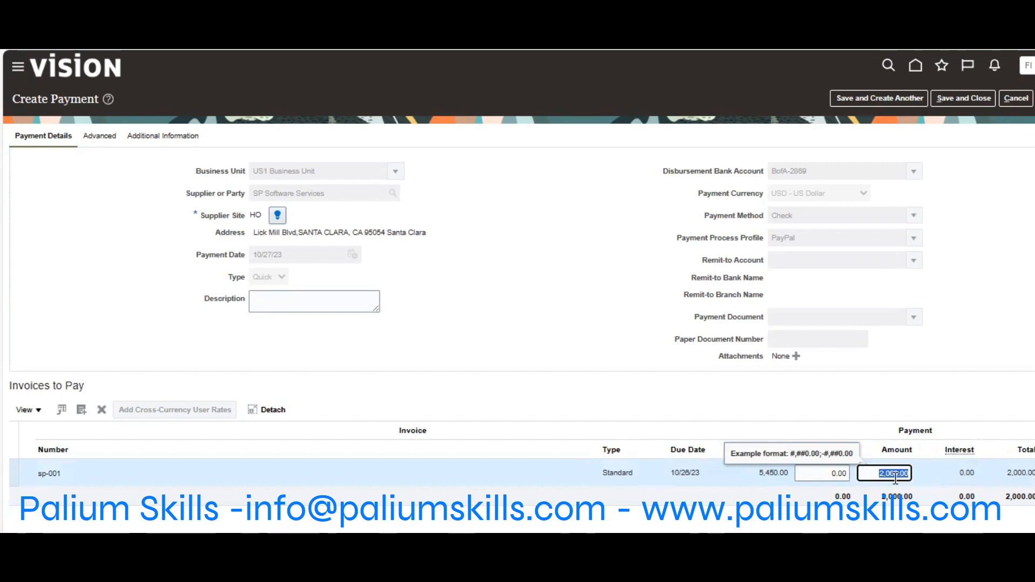
pyautogui.write('540')
pyautogui.press('Return')
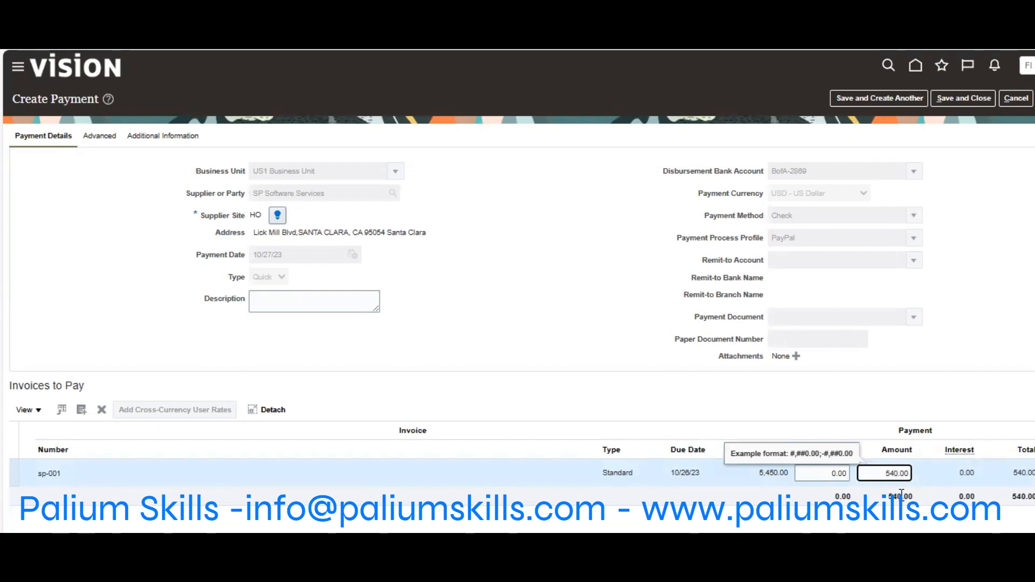
pyautogui.write('5')
pyautogui.press('Return')
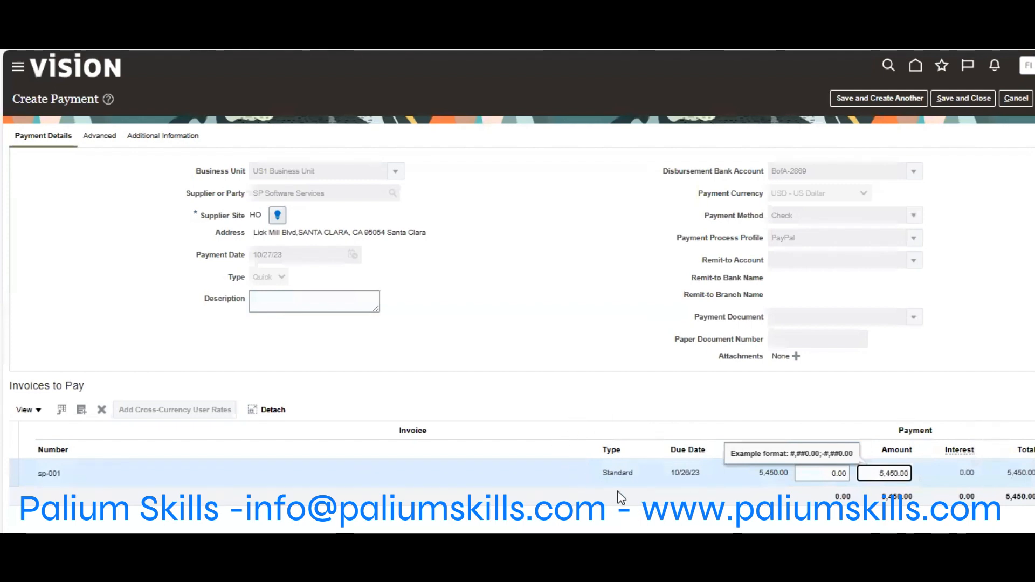
pyautogui.click(1003, 525)
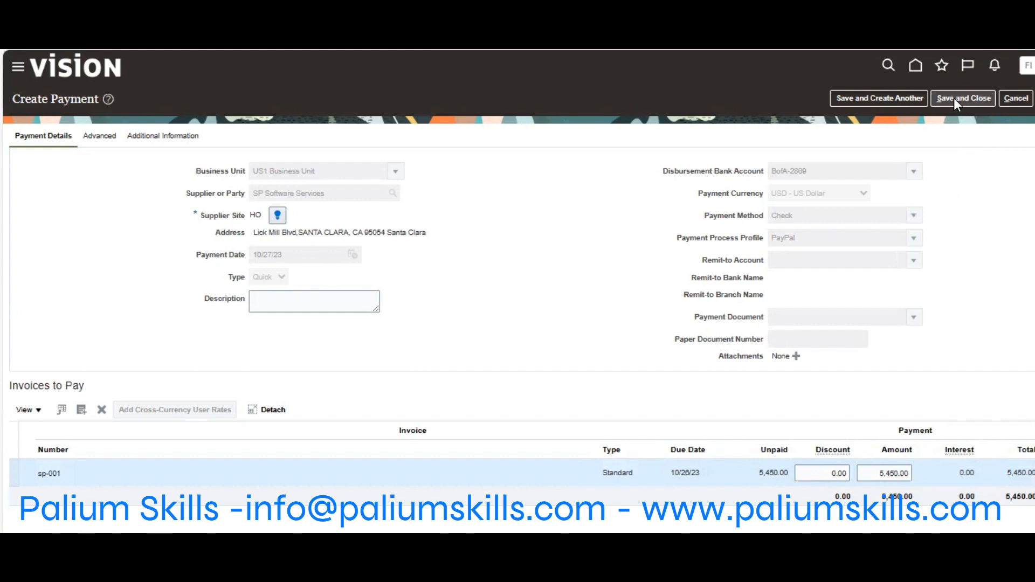
# - Save the payment and continue with a blank form for another one, declining to discard it
pyautogui.click(895, 97)
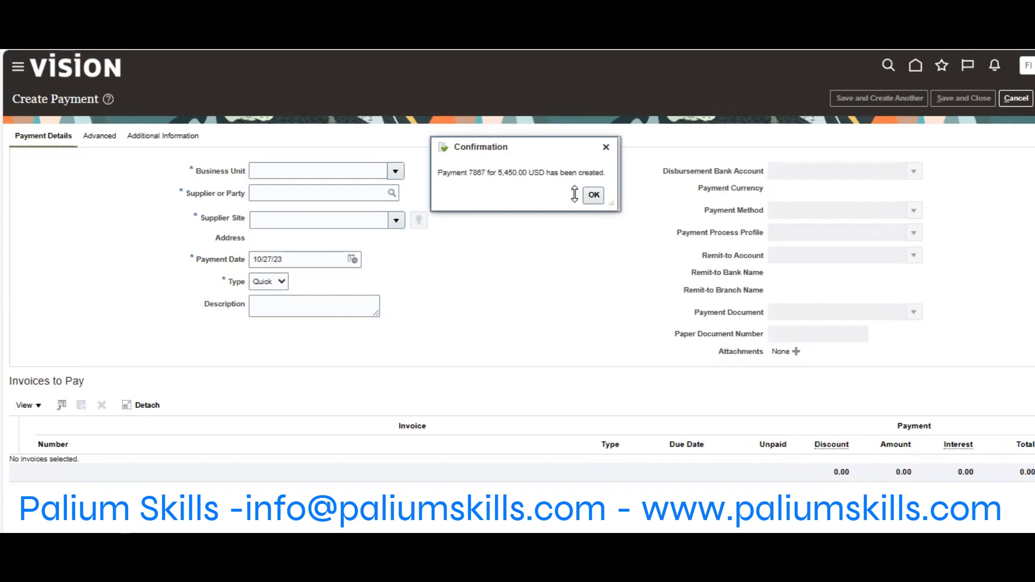
pyautogui.click(592, 197)
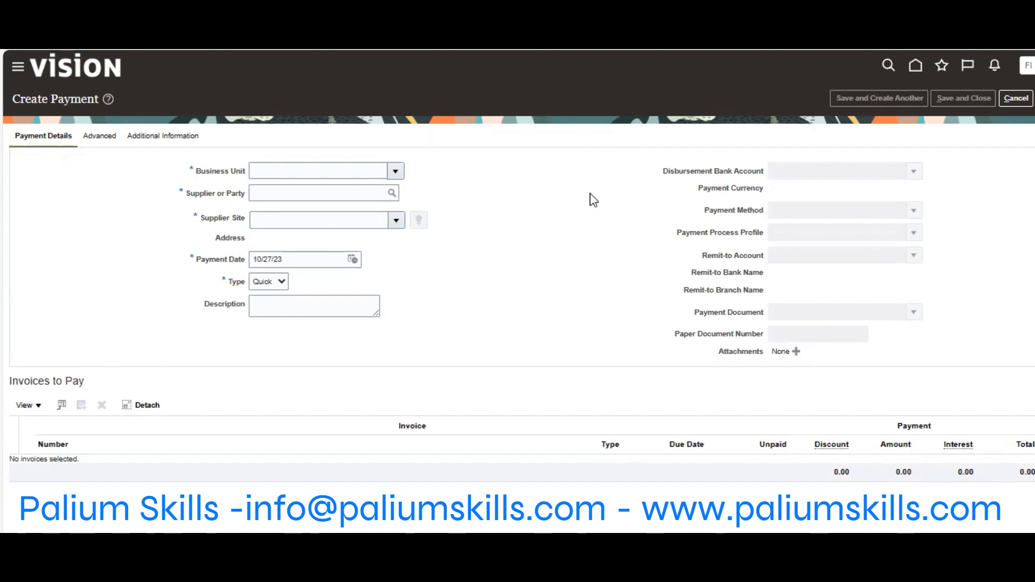
pyautogui.click(1014, 99)
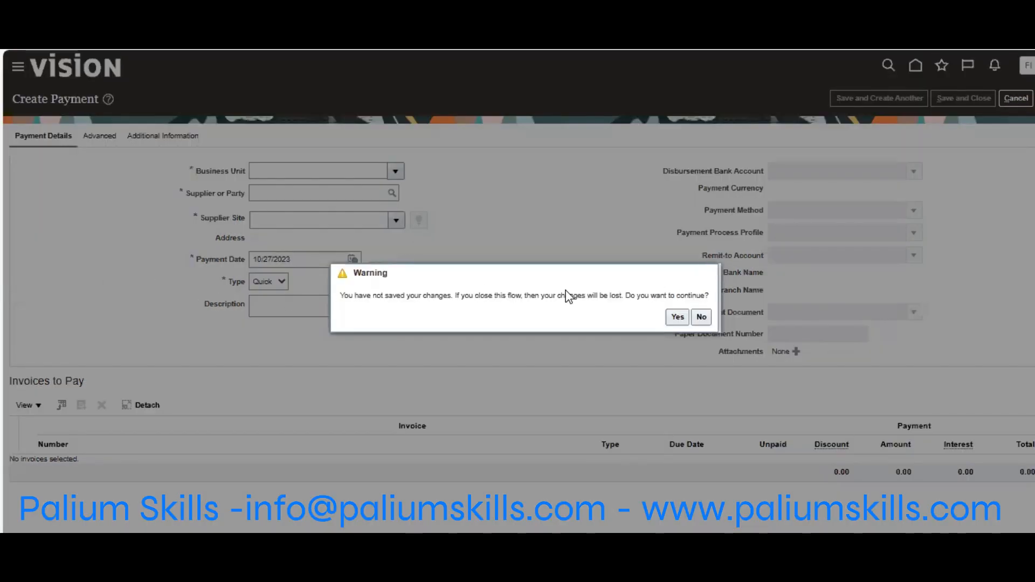
pyautogui.click(701, 317)
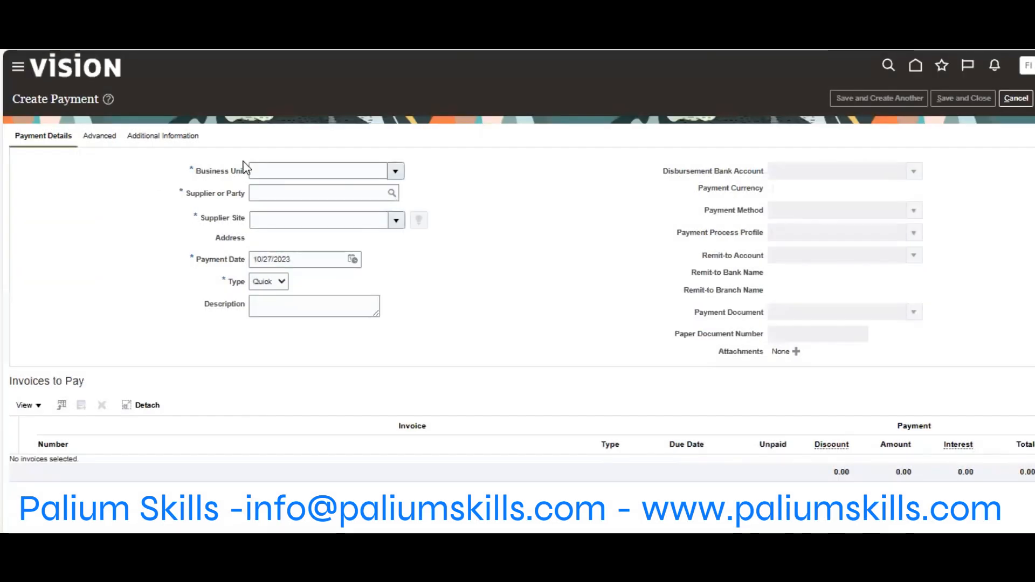
# - Fill in the second payment with US1 Business Unit as business unit and SP Software Services as supplier, dismissing the message
pyautogui.click(255, 172)
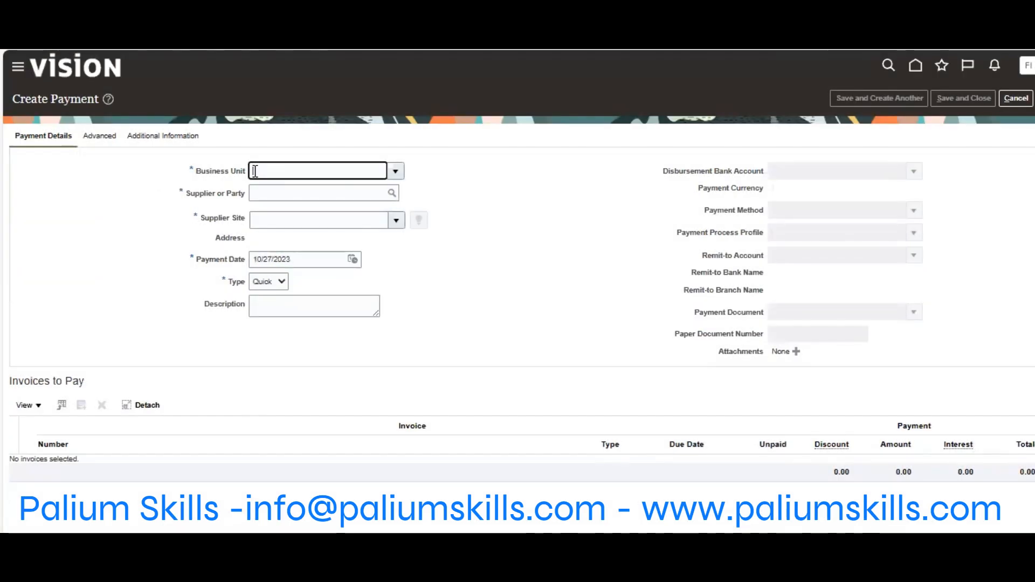
pyautogui.write('us')
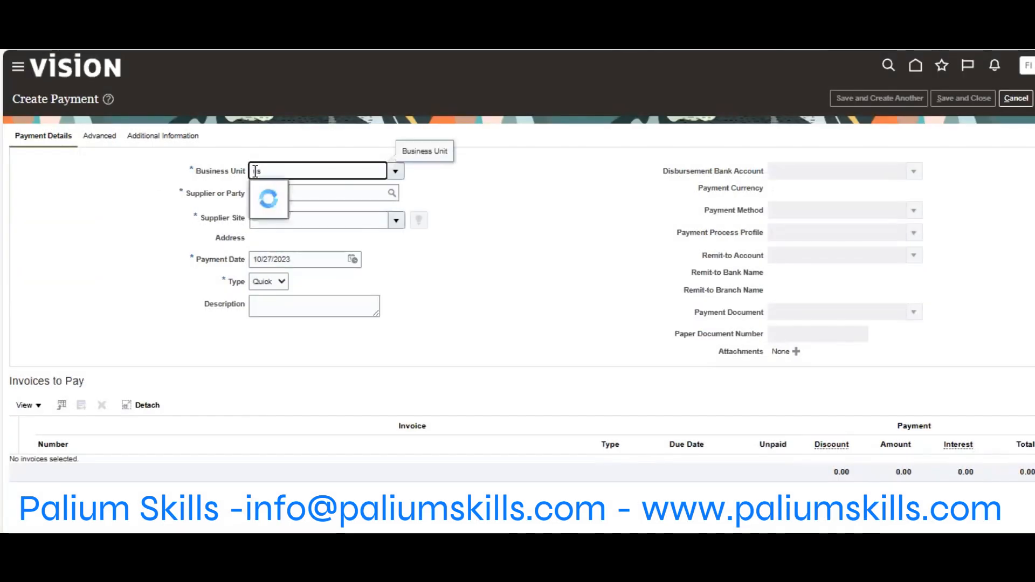
pyautogui.write('1')
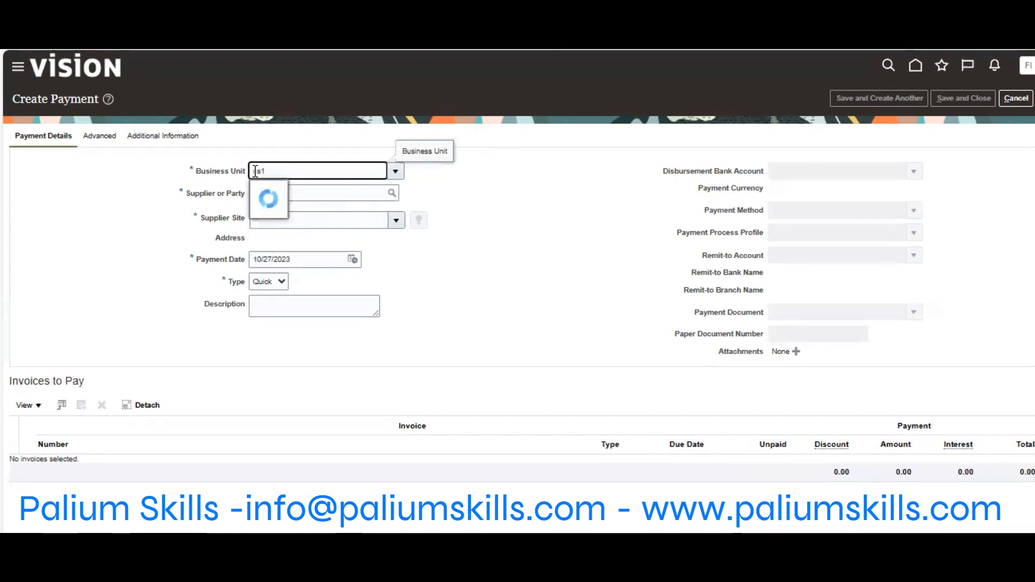
pyautogui.click(291, 192)
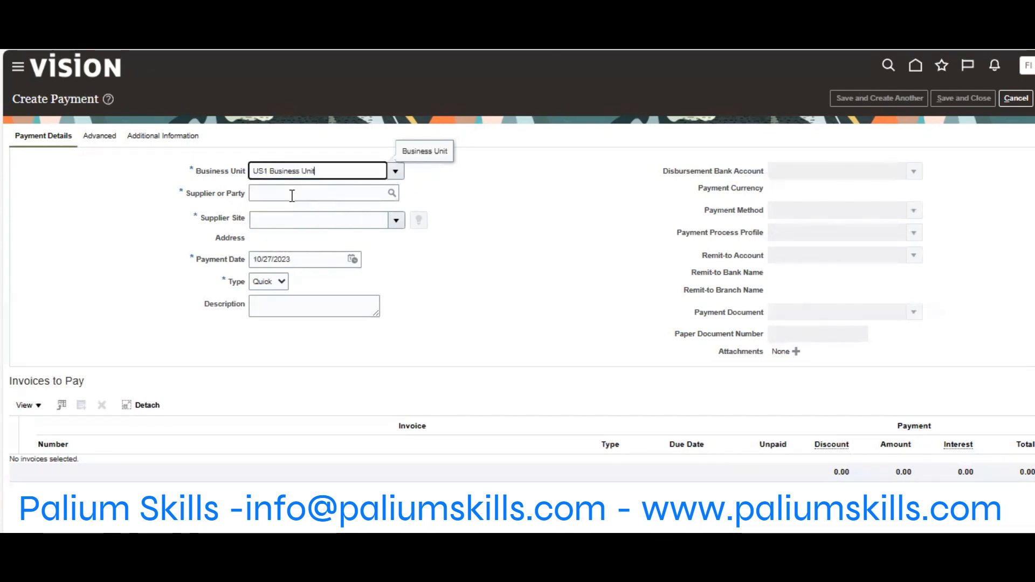
pyautogui.click(292, 195)
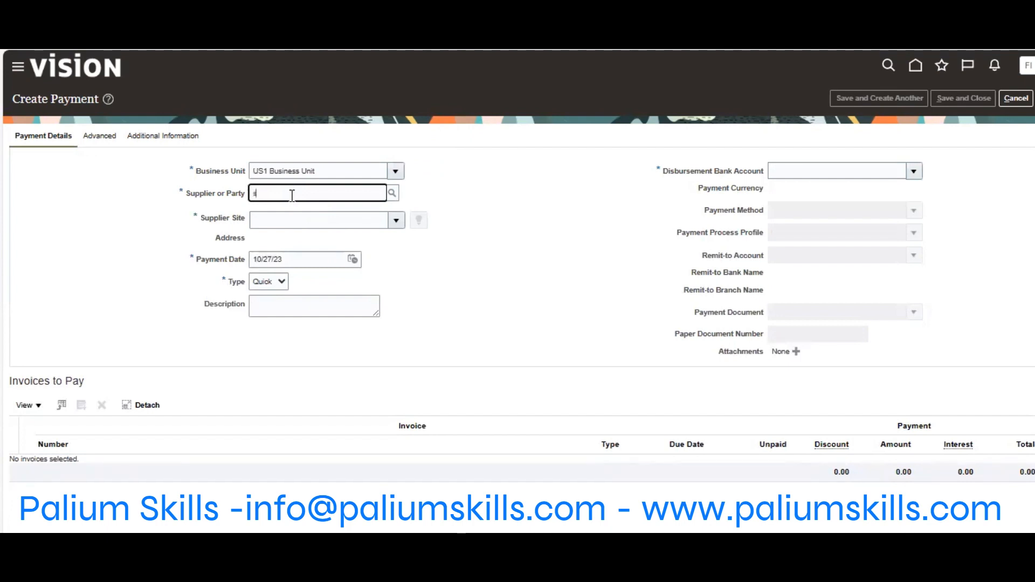
pyautogui.write('sp s')
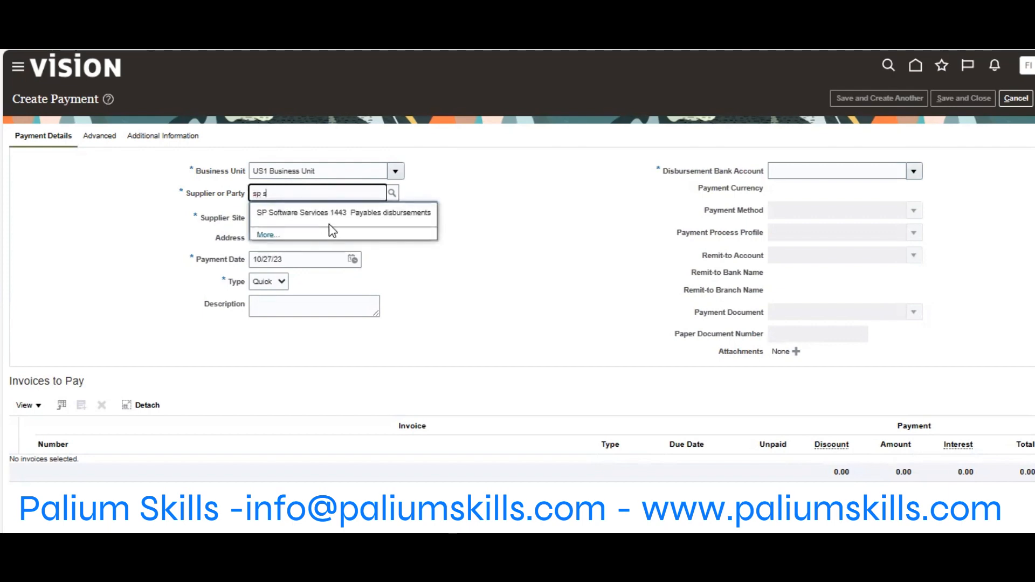
pyautogui.click(330, 212)
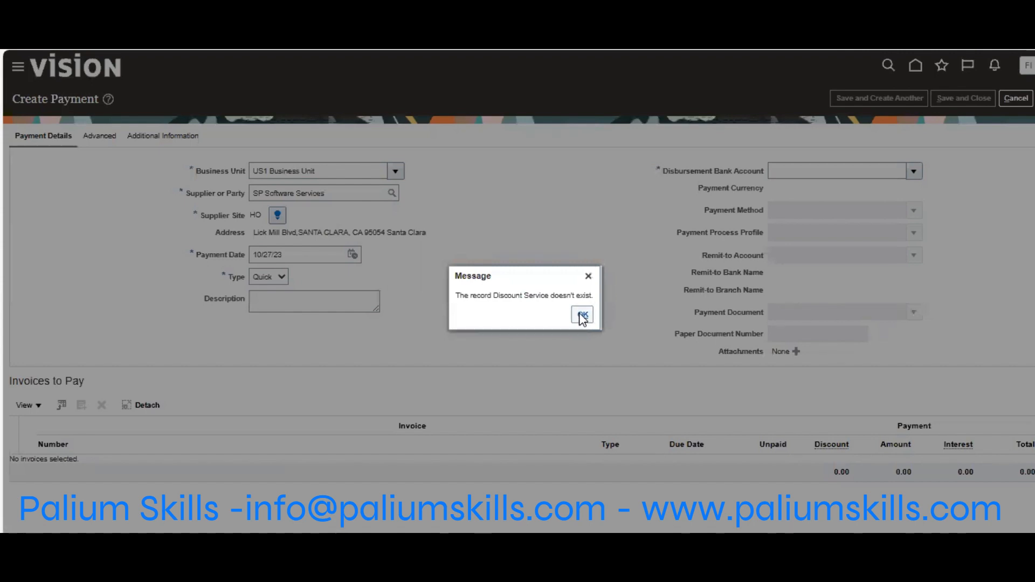
pyautogui.click(582, 317)
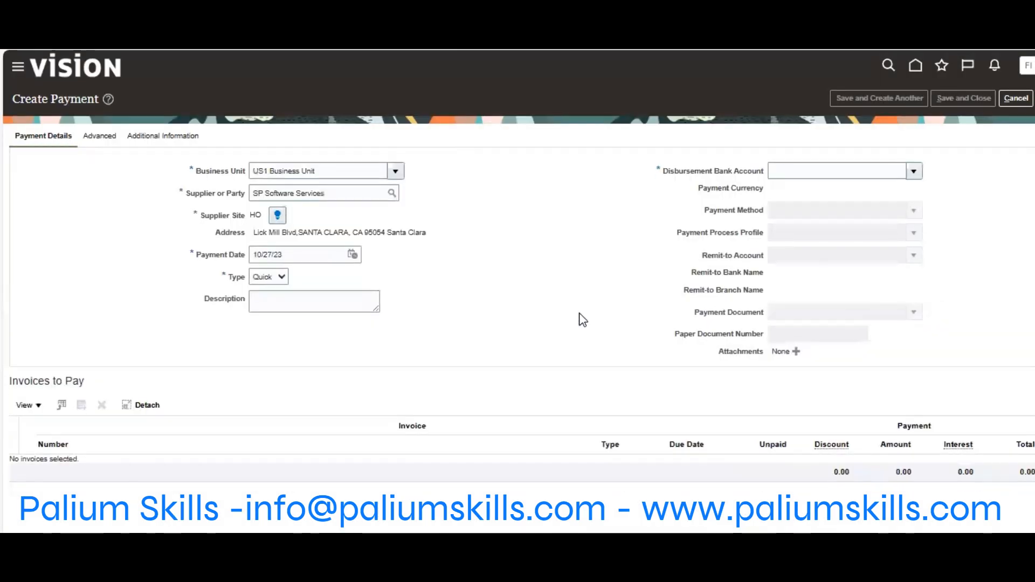
# - Set the second payment's disbursement bank account to the BofA account and its payment process profile to PayPal
pyautogui.click(825, 163)
pyautogui.write('bofa')
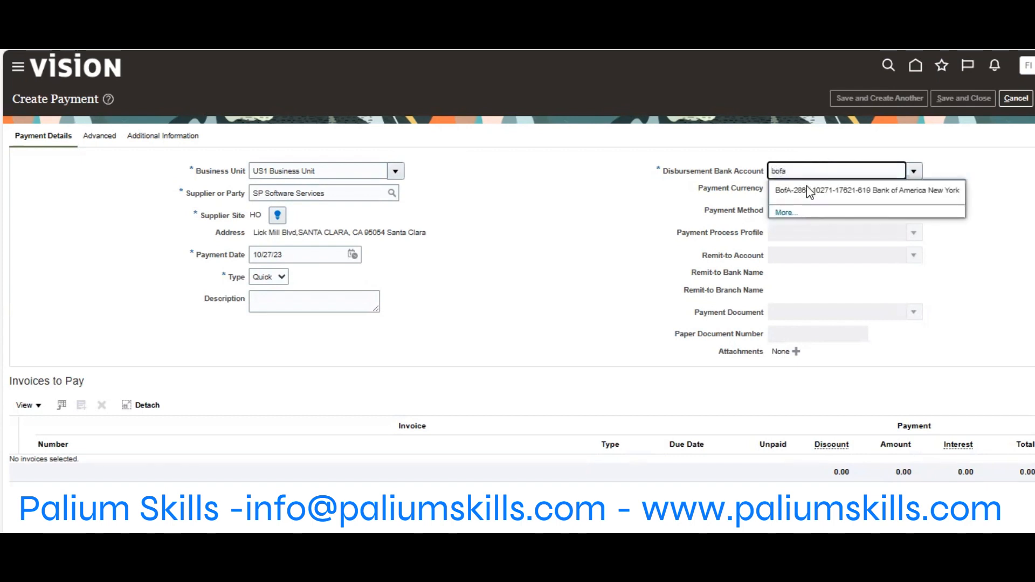
pyautogui.click(806, 188)
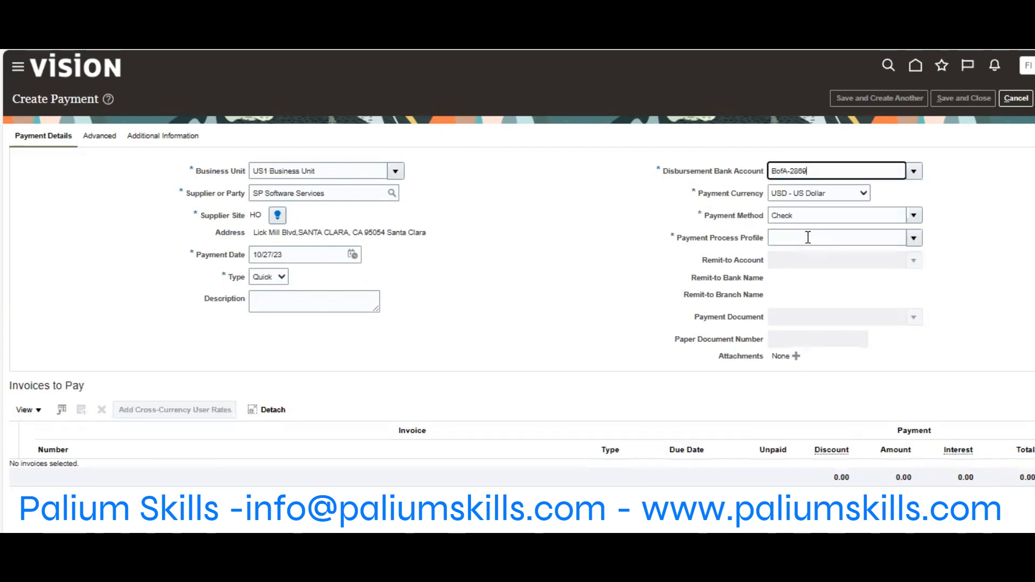
pyautogui.click(808, 237)
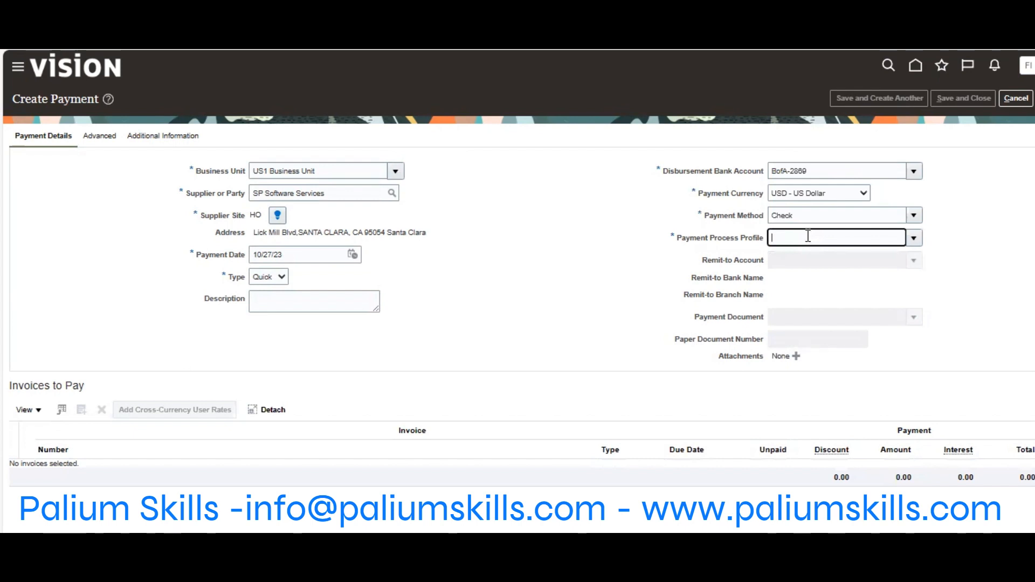
pyautogui.write('pay')
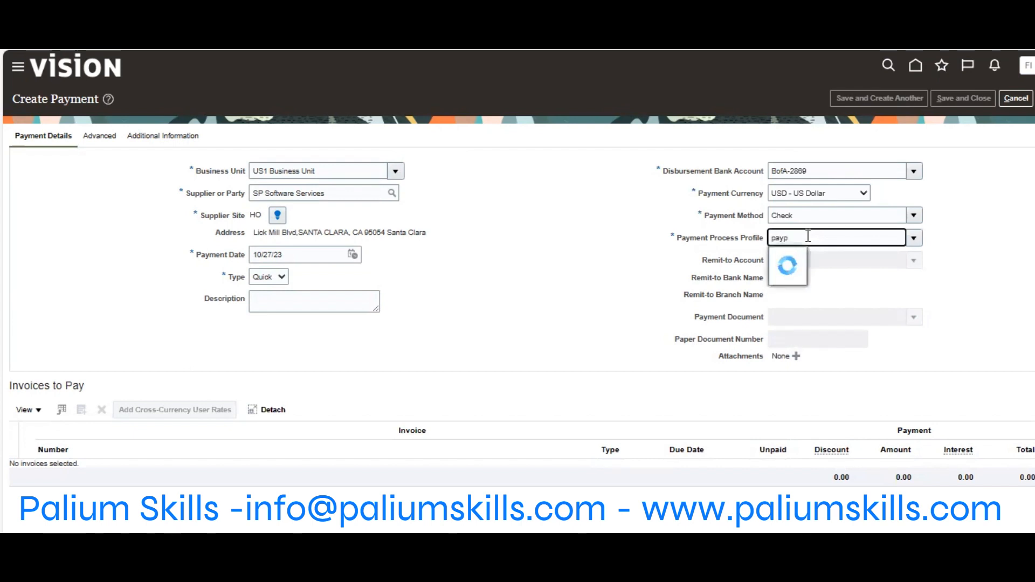
pyautogui.write('p')
pyautogui.click(814, 258)
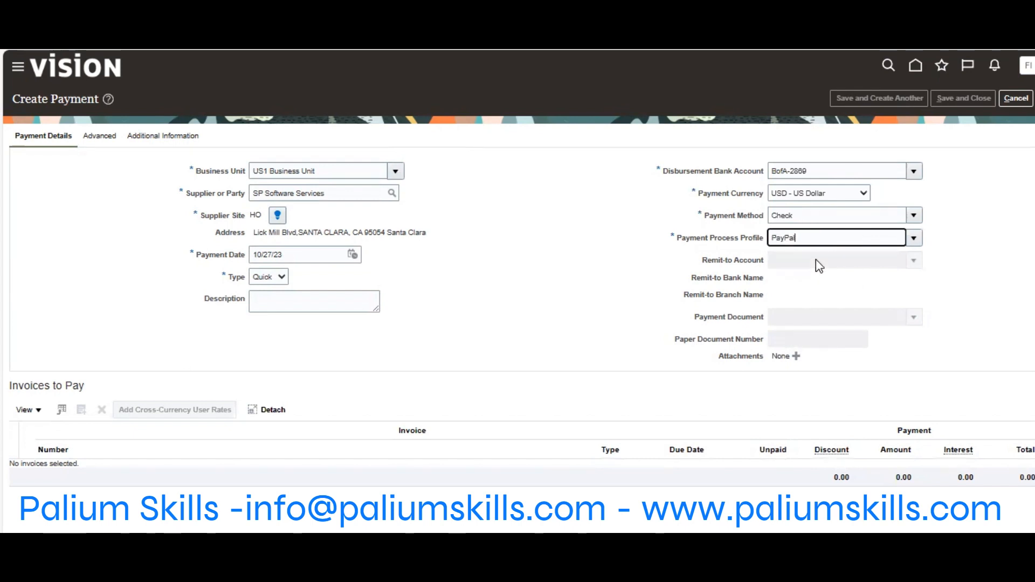
pyautogui.click(817, 261)
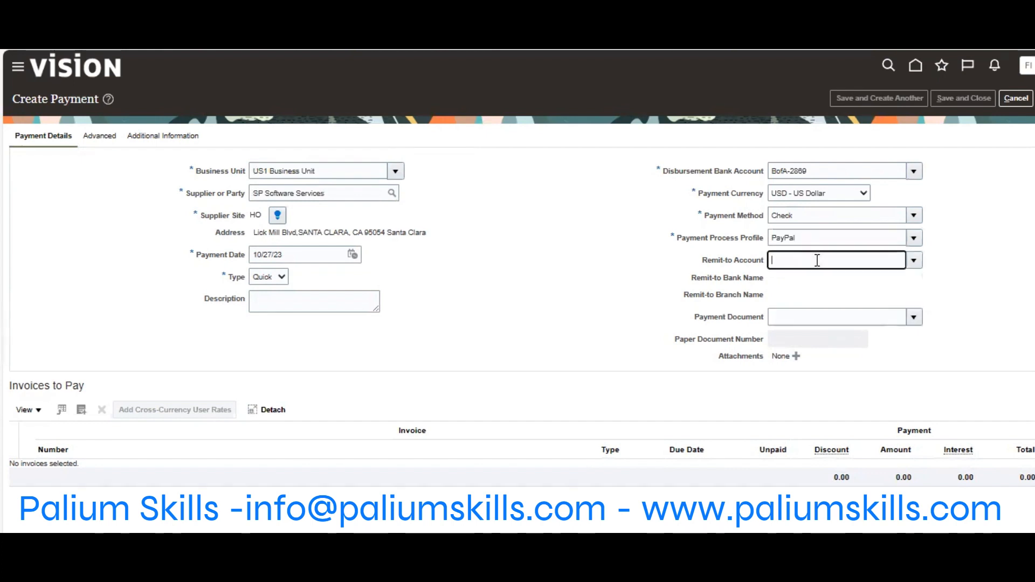
# - Select invoice yu-123 among the available invoices to pay, cancel without adding it, and discard the unsaved payment
pyautogui.click(85, 411)
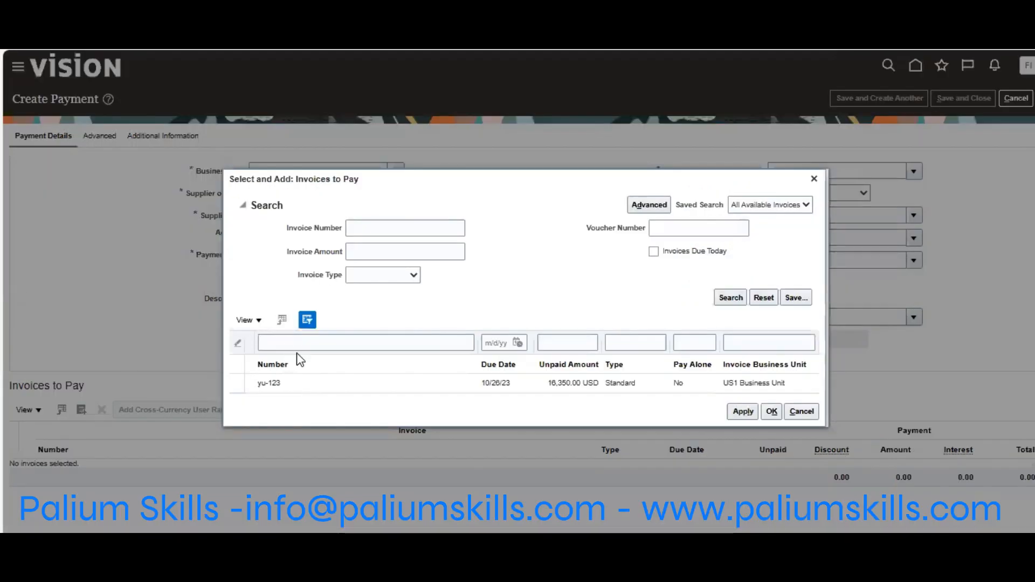
pyautogui.click(308, 383)
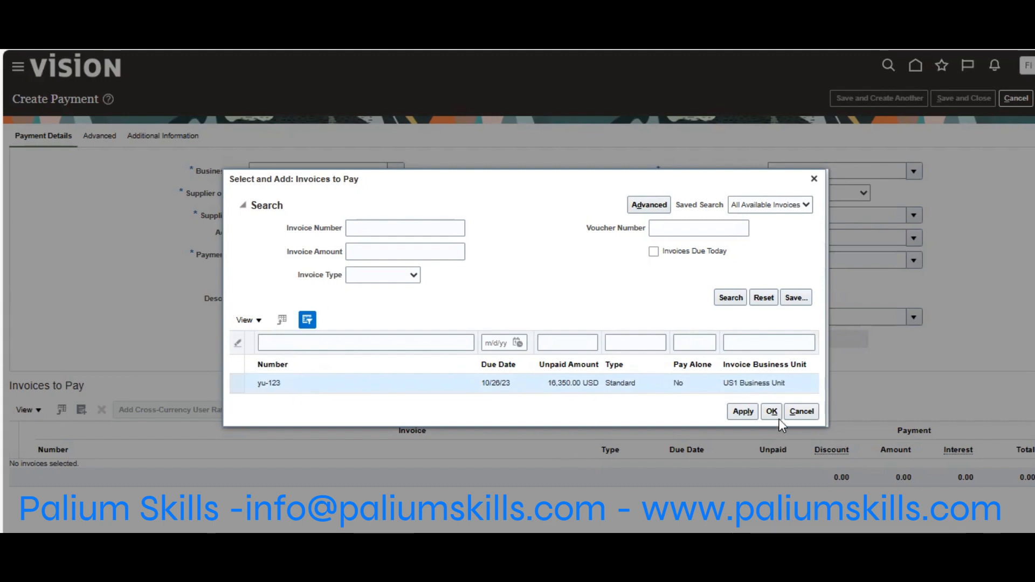
pyautogui.click(800, 411)
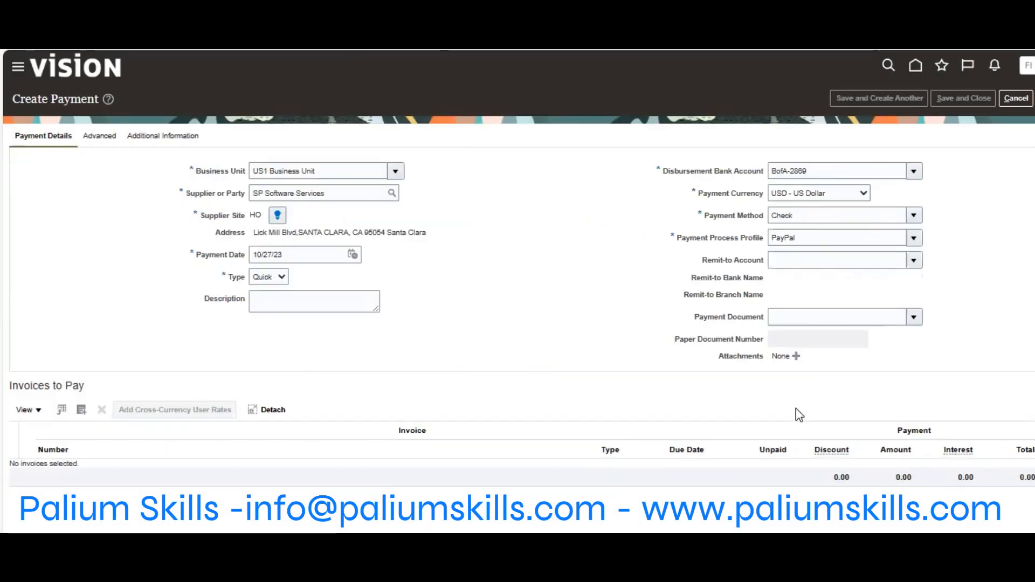
pyautogui.click(1018, 100)
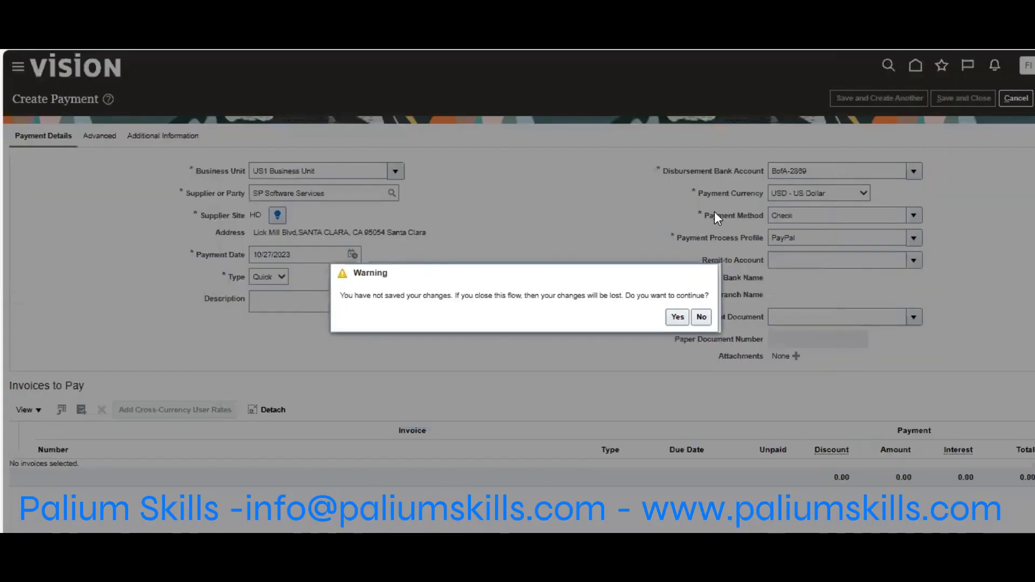
pyautogui.click(677, 318)
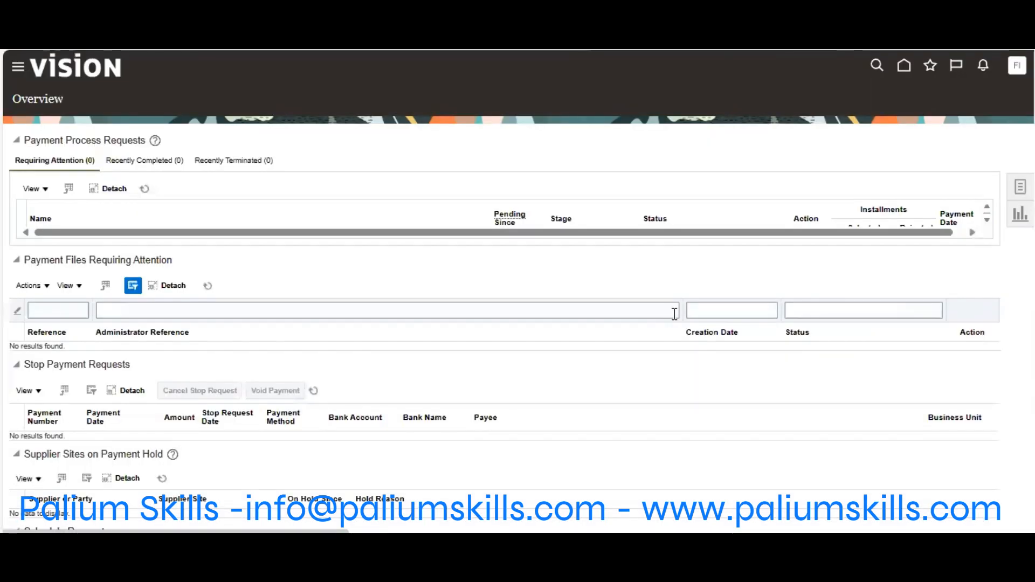
# - Search the existing payments in Manage Payments for the supplier "sp s"
pyautogui.click(1020, 186)
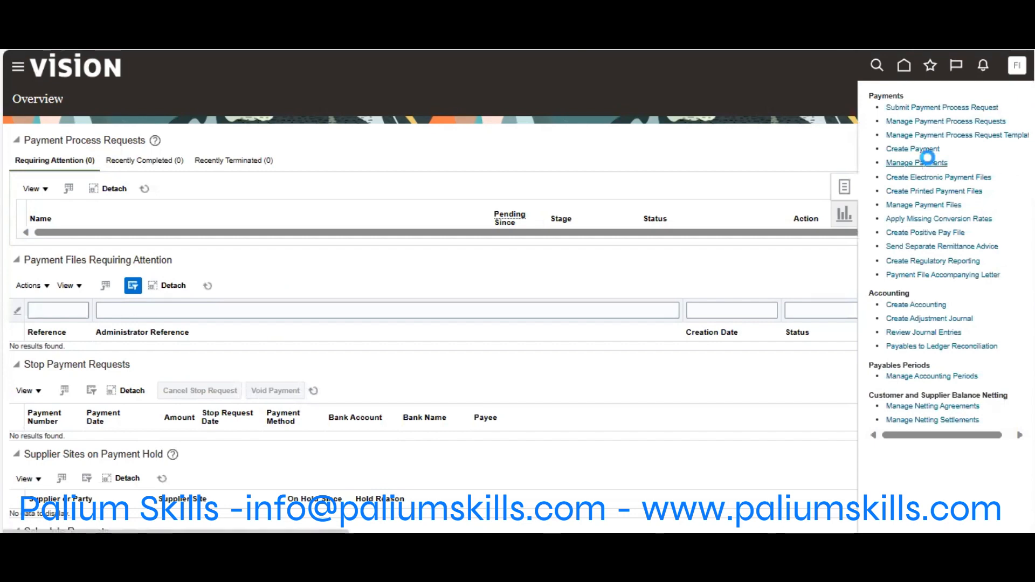
pyautogui.click(926, 161)
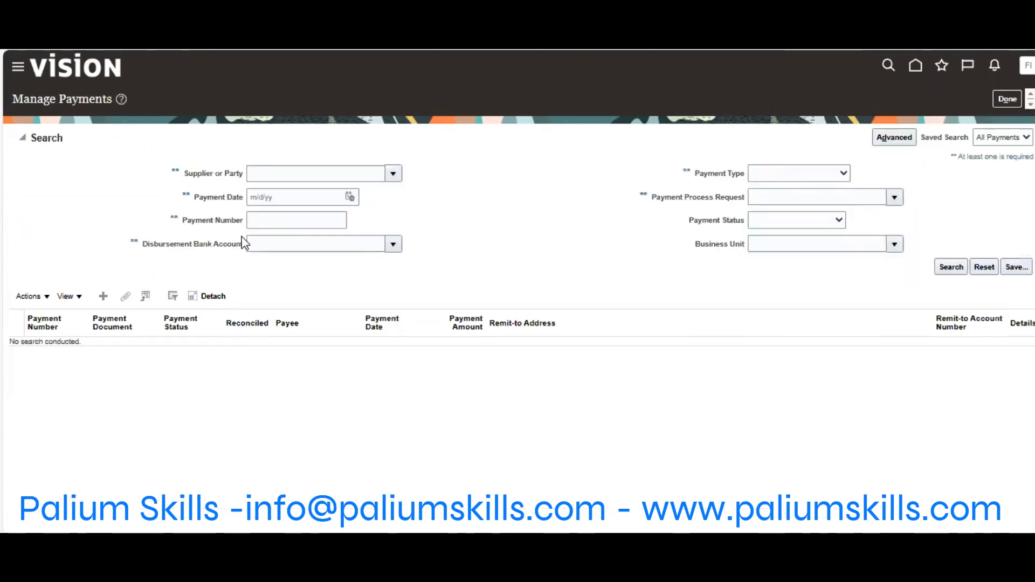
pyautogui.click(284, 173)
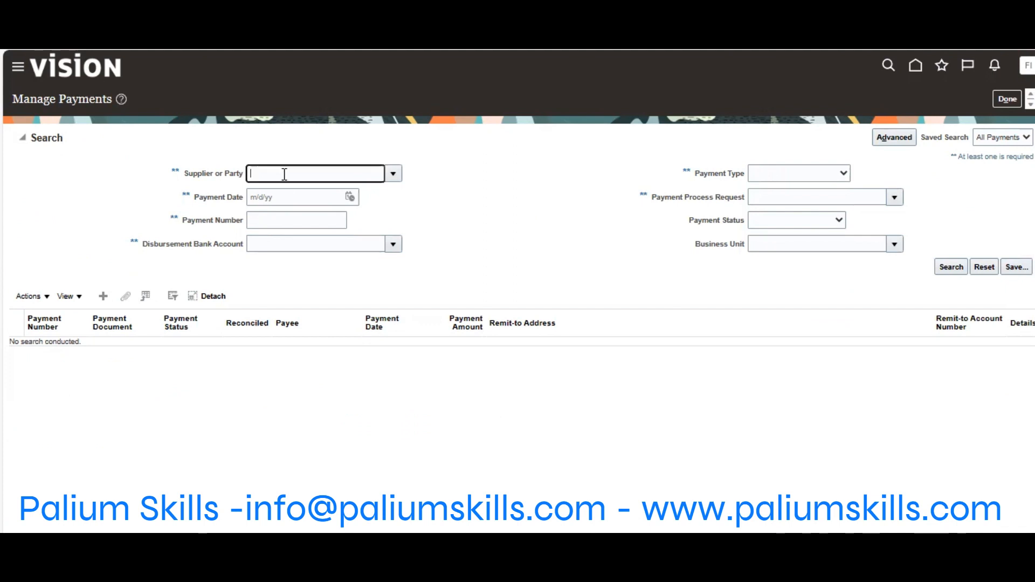
pyautogui.write('sp s')
pyautogui.press('Tab')
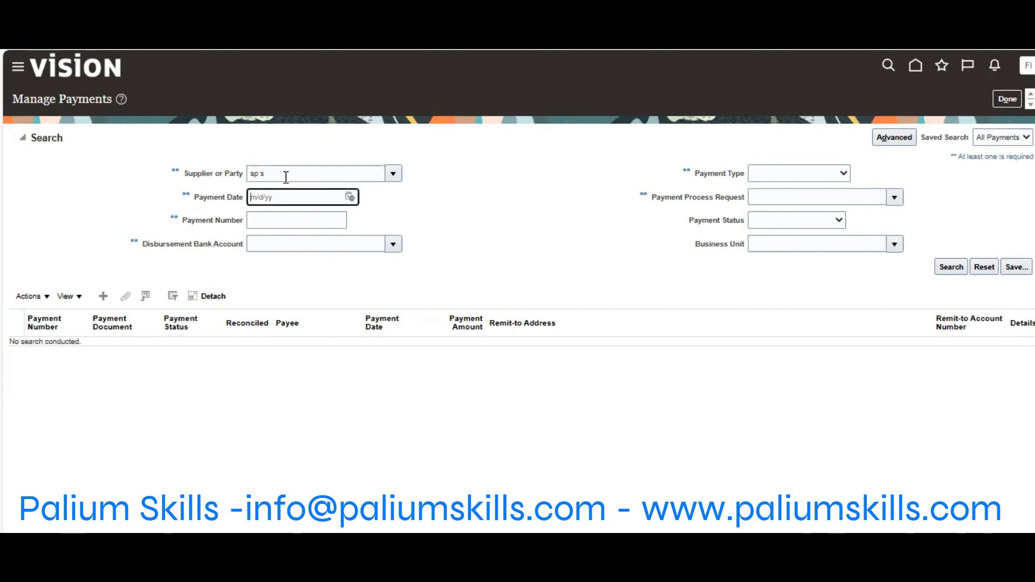
pyautogui.click(958, 273)
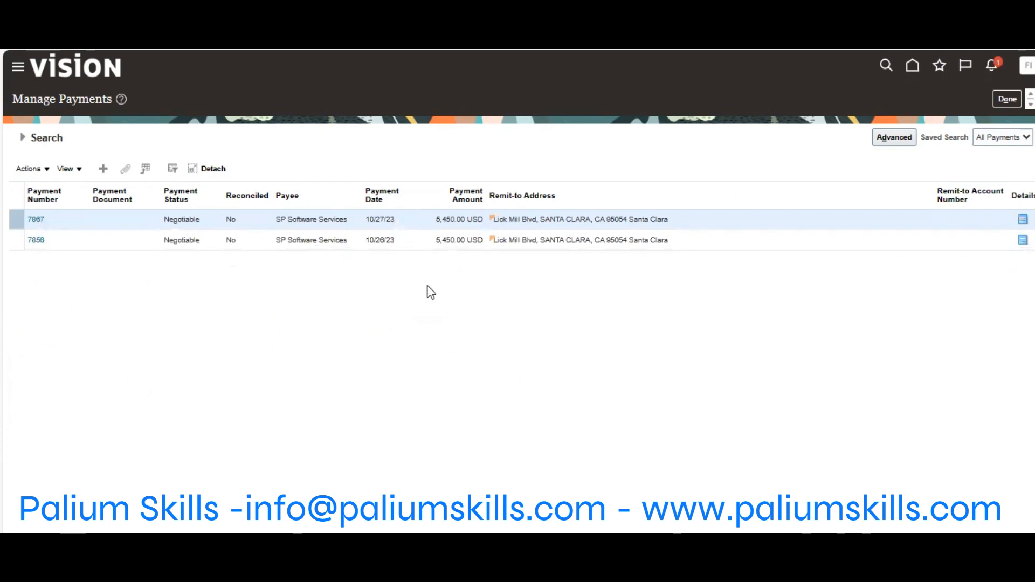
# - Open the SP Software Services payment dated 10/26/23 and review its paid invoices and history
pyautogui.click(407, 241)
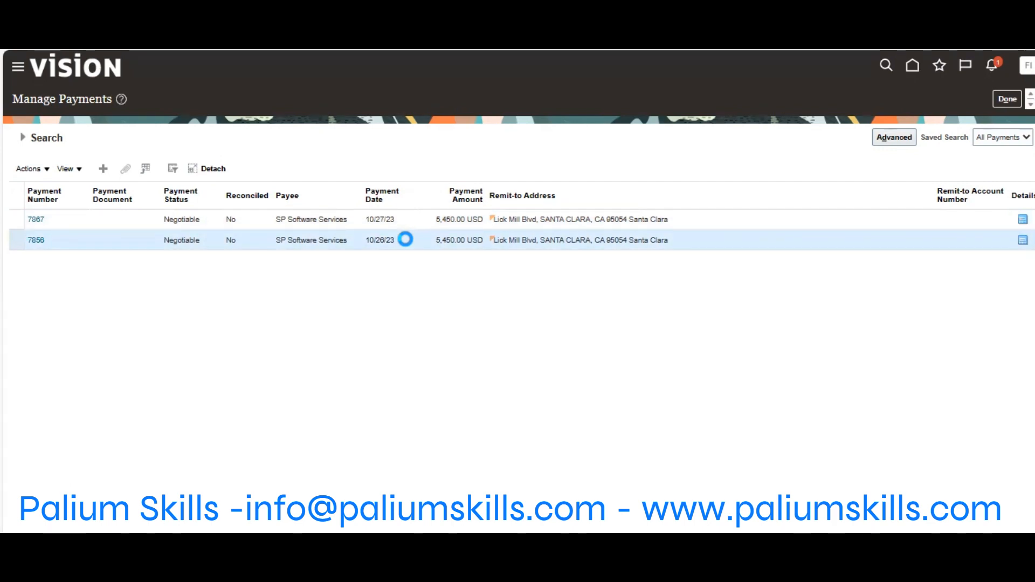
pyautogui.click(37, 241)
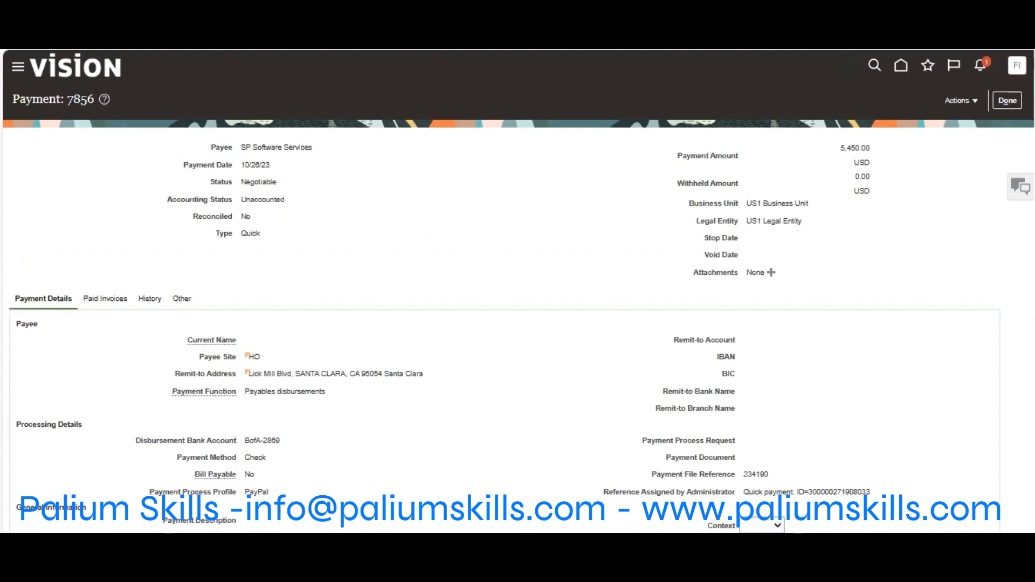
pyautogui.scroll(-1, 679, 367)
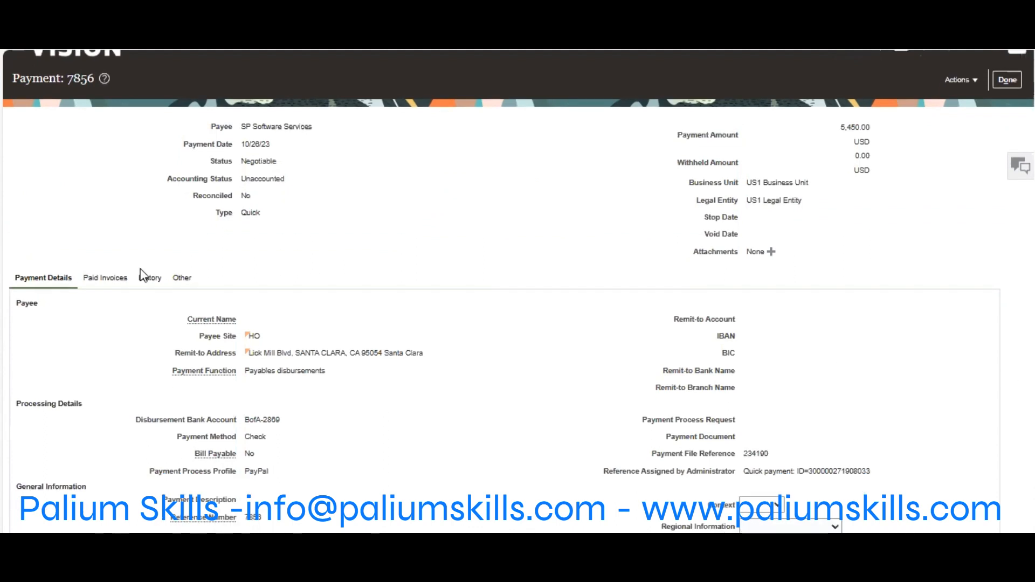
pyautogui.click(94, 276)
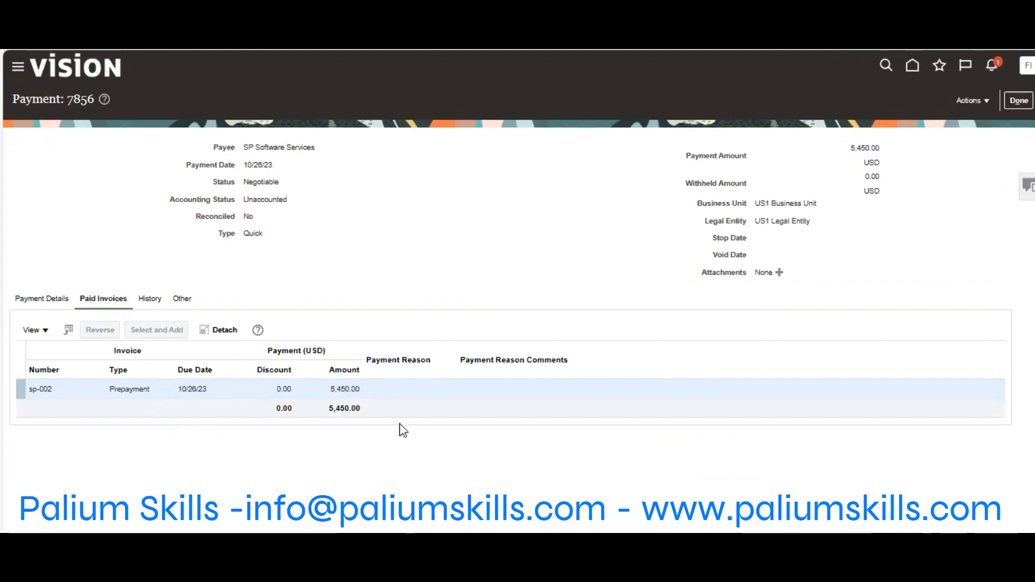
pyautogui.click(153, 302)
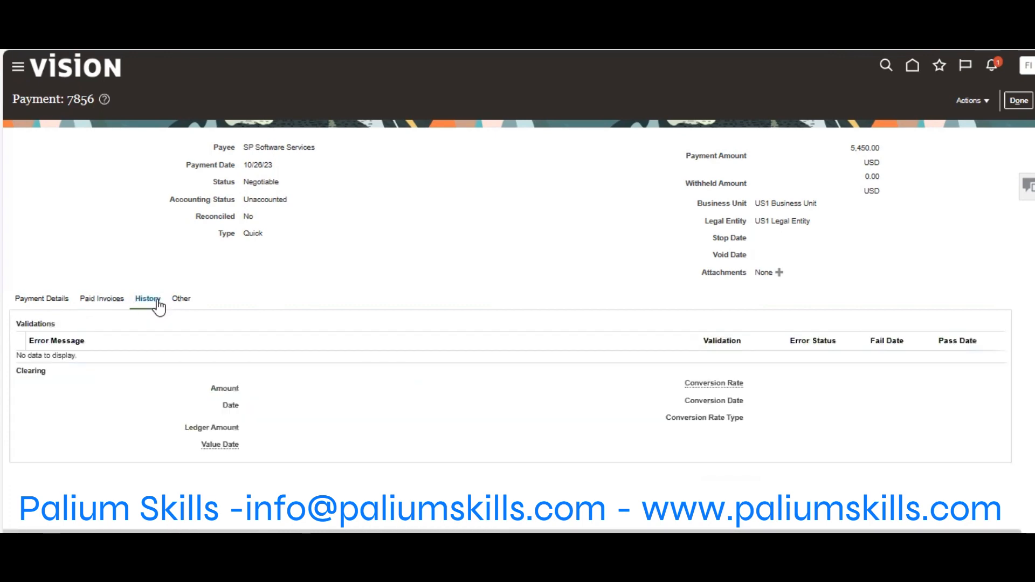
pyautogui.click(110, 300)
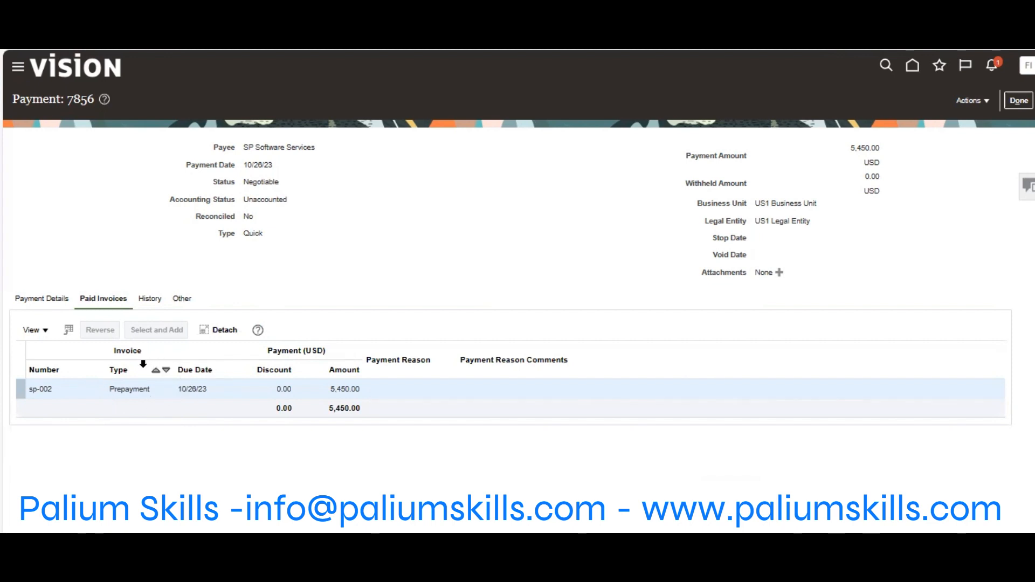
# - Try to view the payment's accounting, and dismiss the resulting message
pyautogui.click(978, 101)
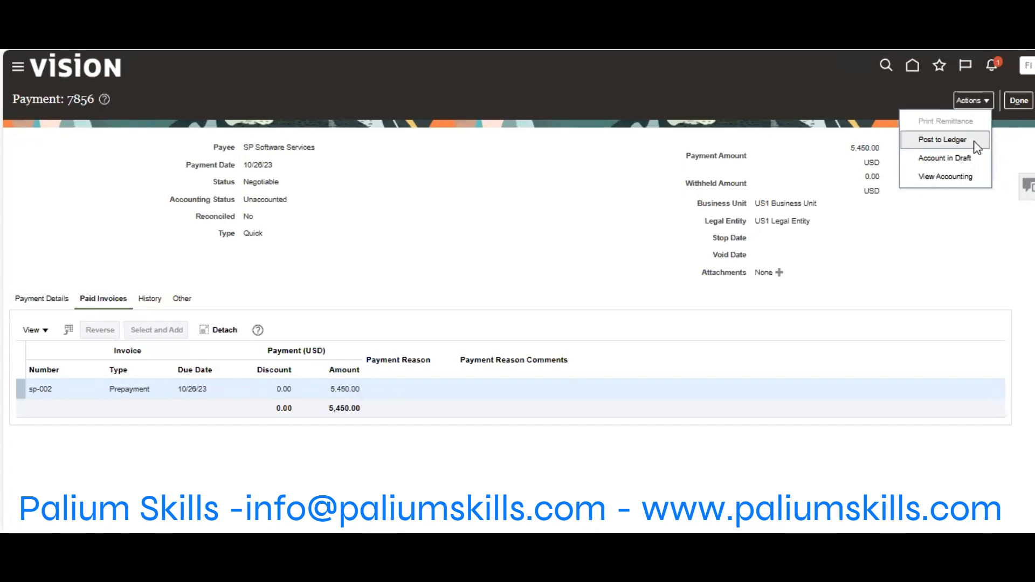
pyautogui.click(945, 177)
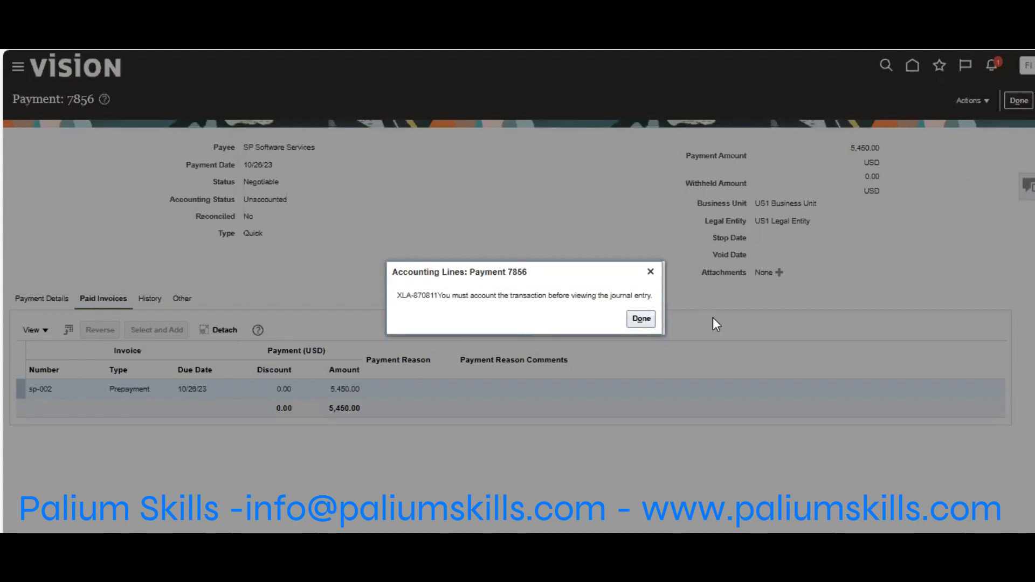
pyautogui.click(647, 320)
# - Try to post the payment to the ledger, and open its accounting lines
pyautogui.click(982, 98)
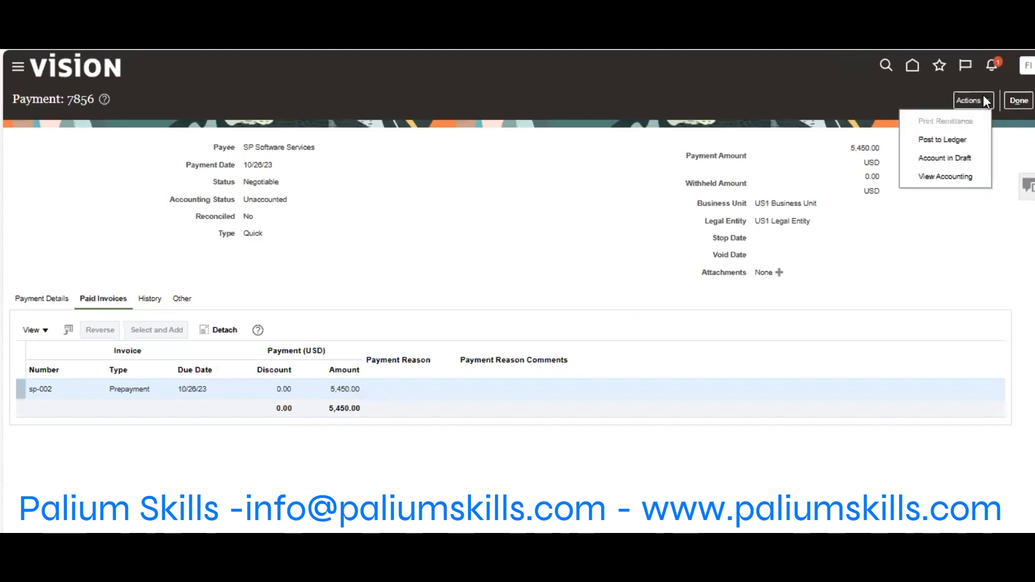
pyautogui.click(958, 140)
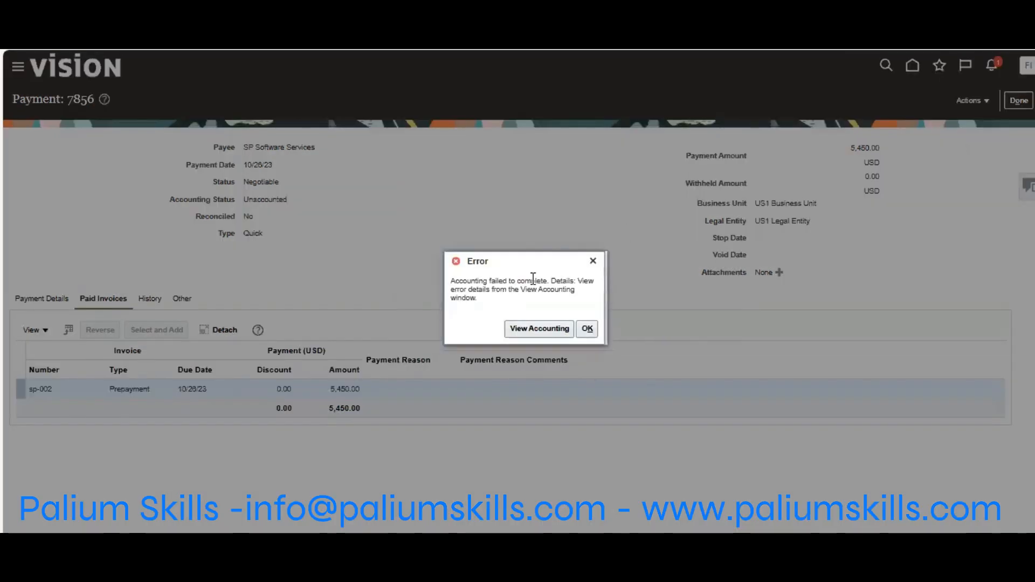
pyautogui.click(537, 330)
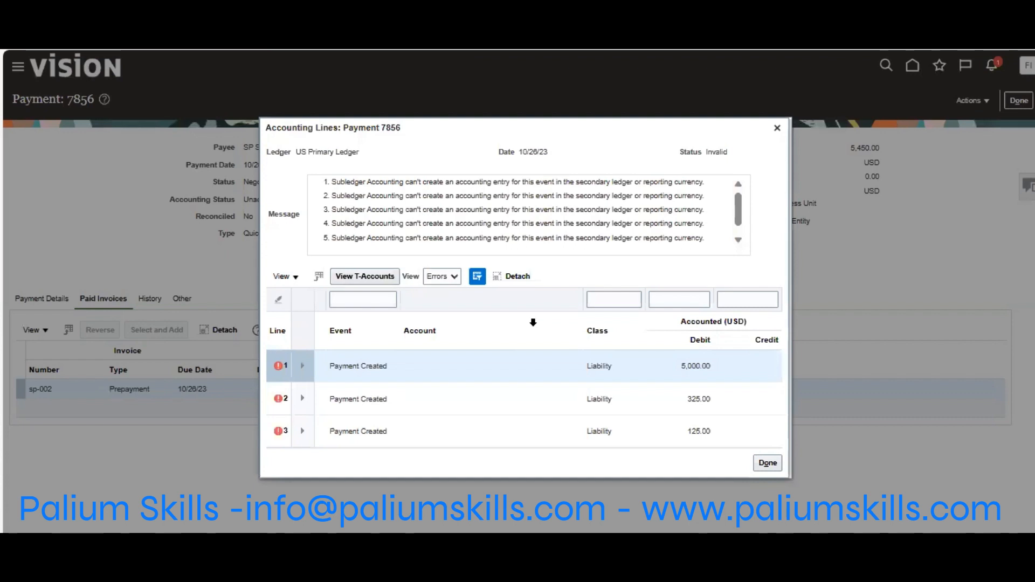
# - Examine the error messages in the accounting lines, expanding the details of line 1, and close them
pyautogui.tripleClick(569, 184)
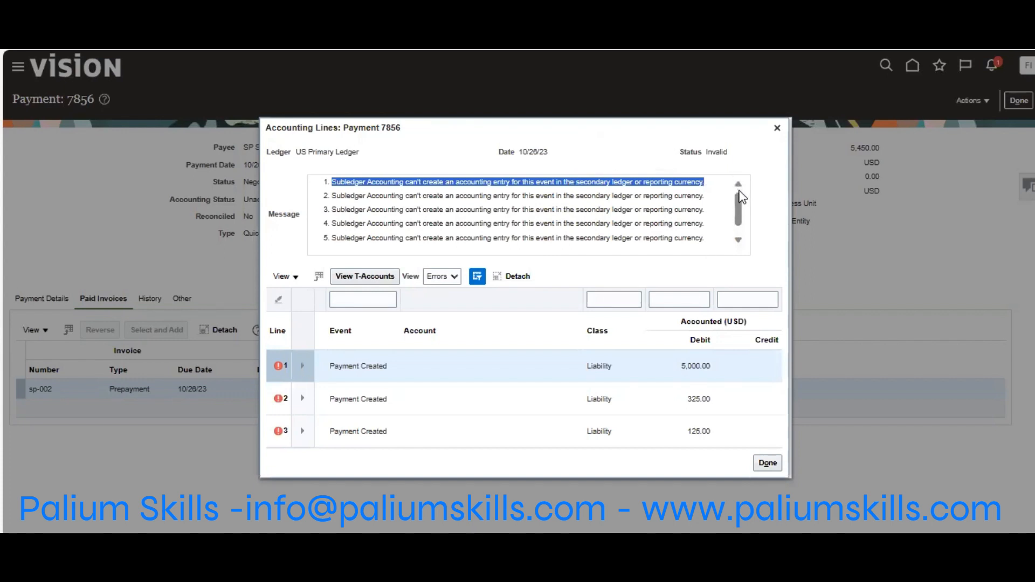
pyautogui.click(287, 367)
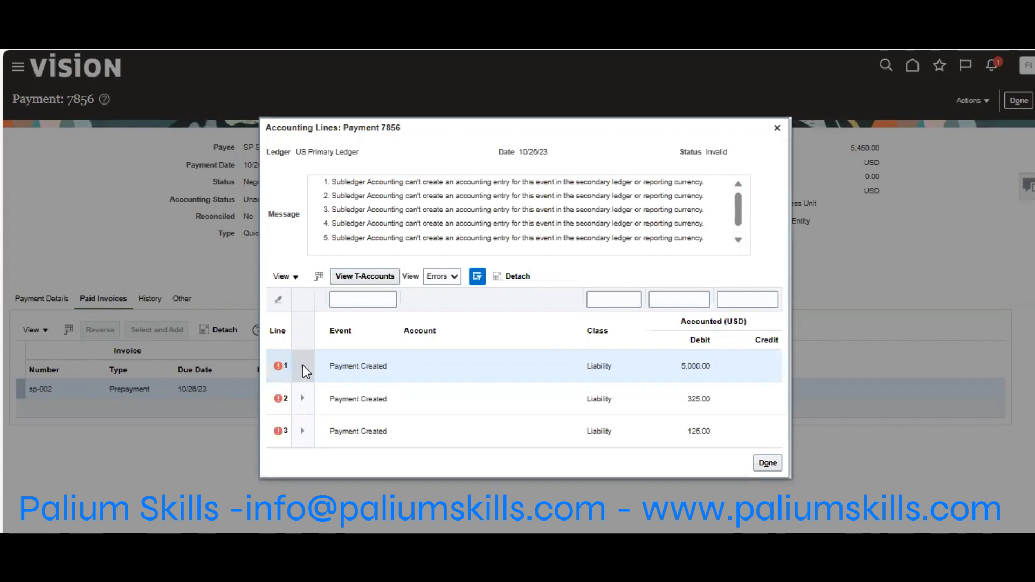
pyautogui.click(303, 367)
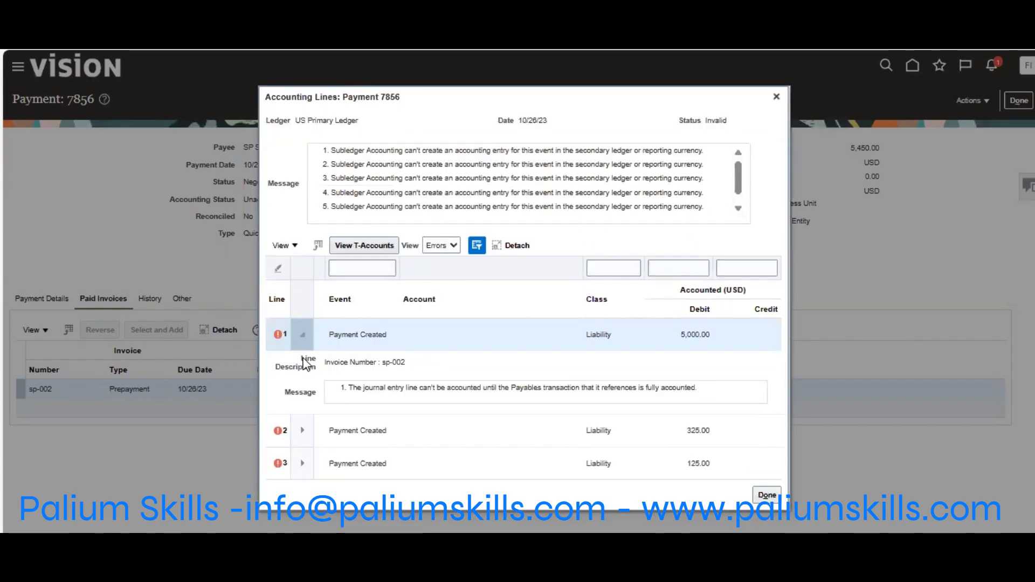
pyautogui.tripleClick(633, 387)
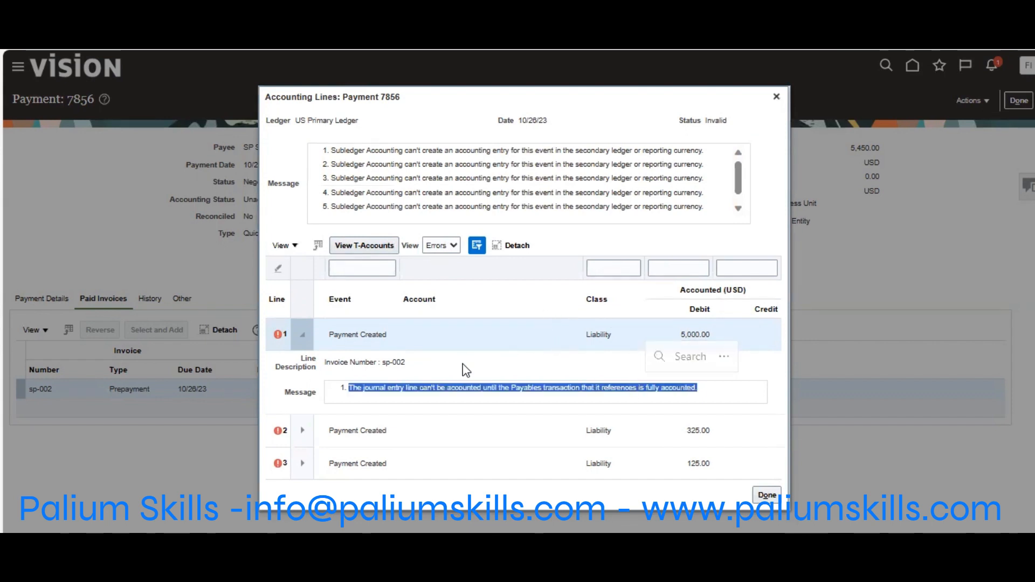
pyautogui.click(616, 374)
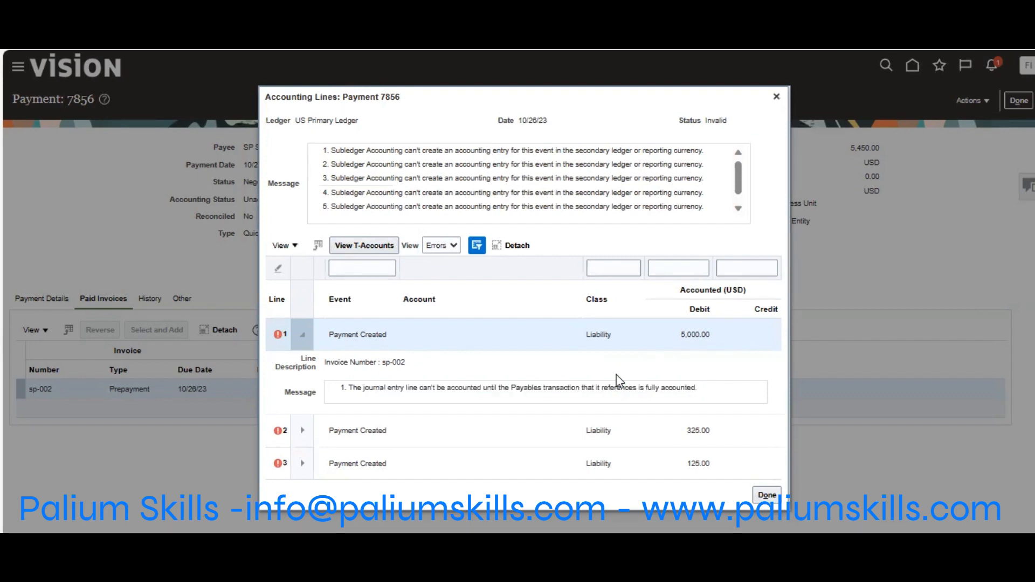
pyautogui.click(765, 495)
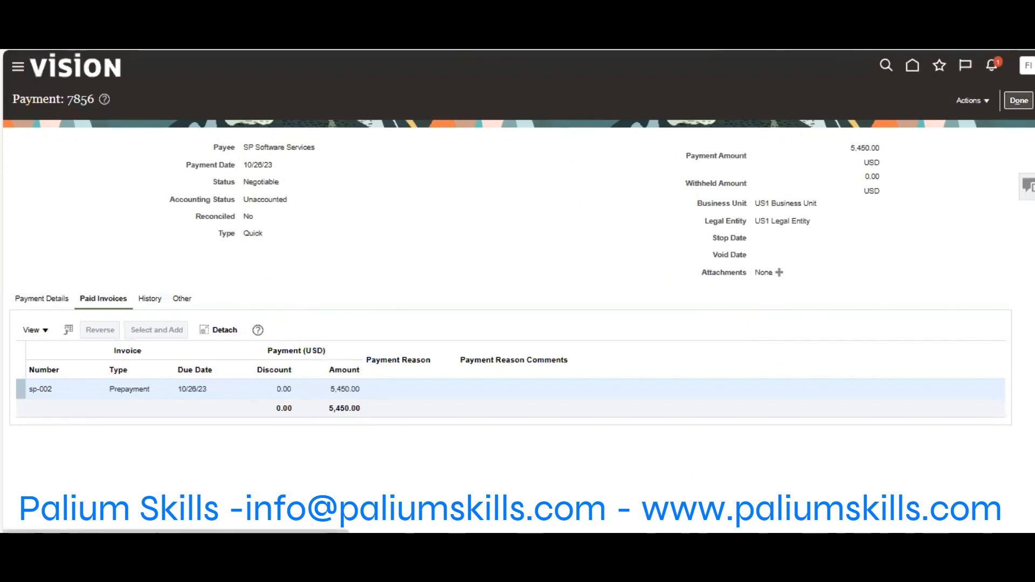
# - Leave the payment, return to the payments overview and show its list of tasks
pyautogui.click(1019, 101)
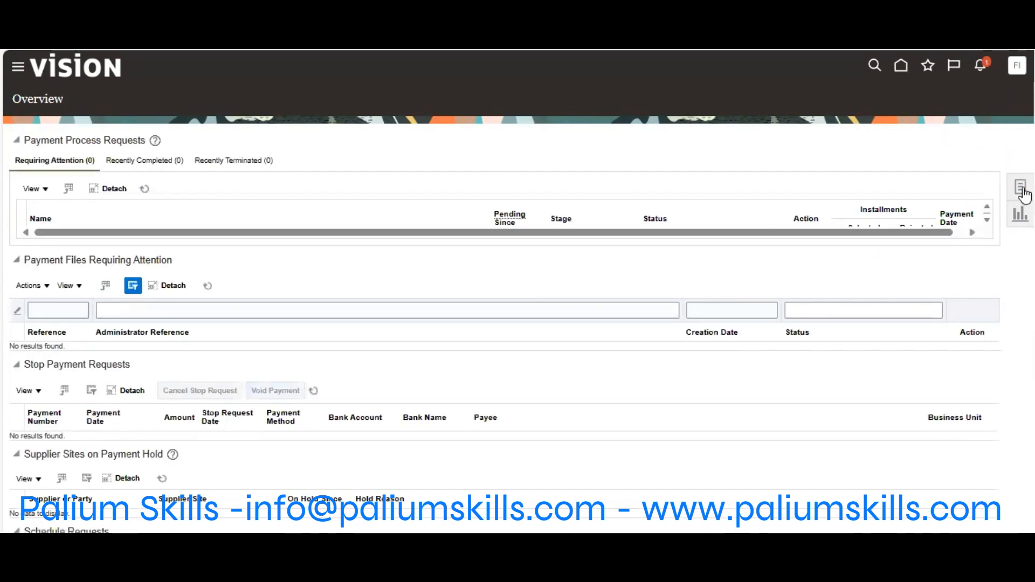
pyautogui.click(1020, 187)
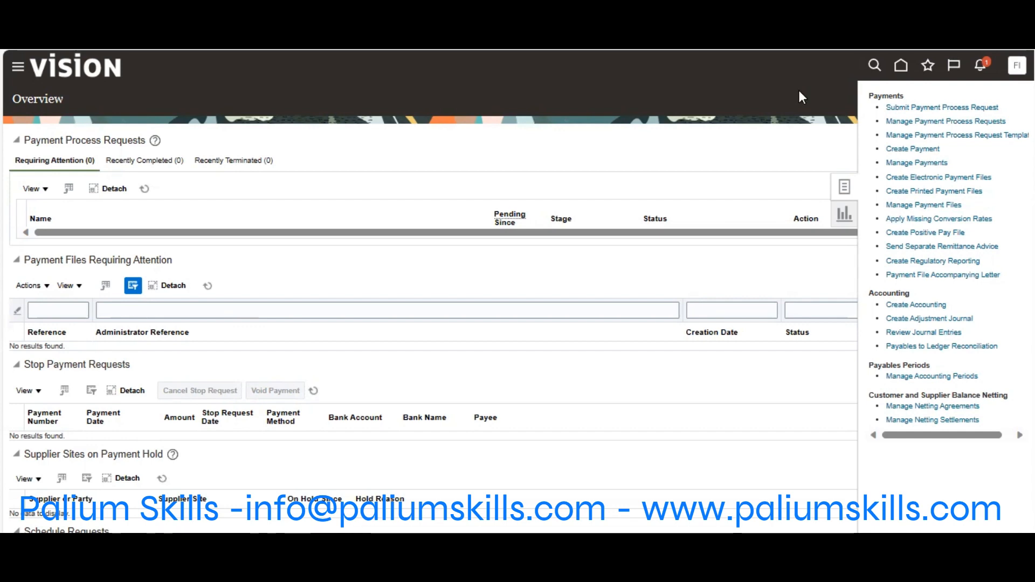
# - Start a new payment process request and name it sp-payment1
pyautogui.click(955, 107)
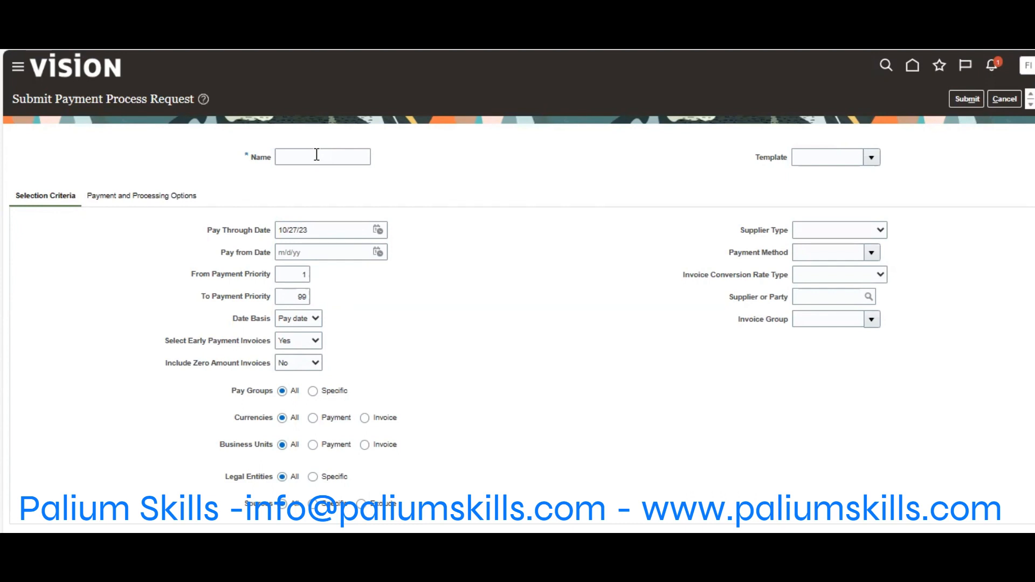
pyautogui.click(317, 154)
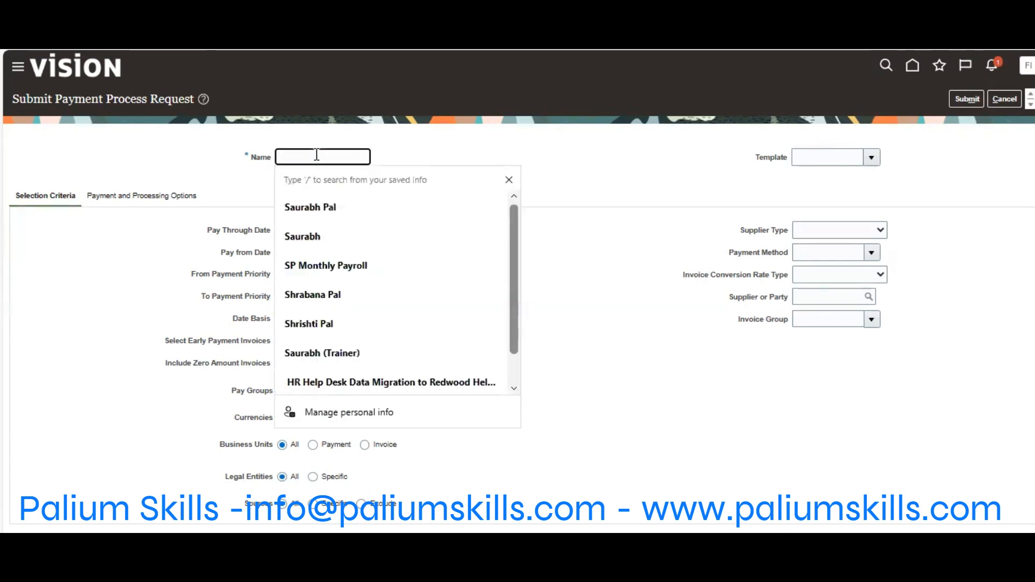
pyautogui.write('sp Monthly Payroll')
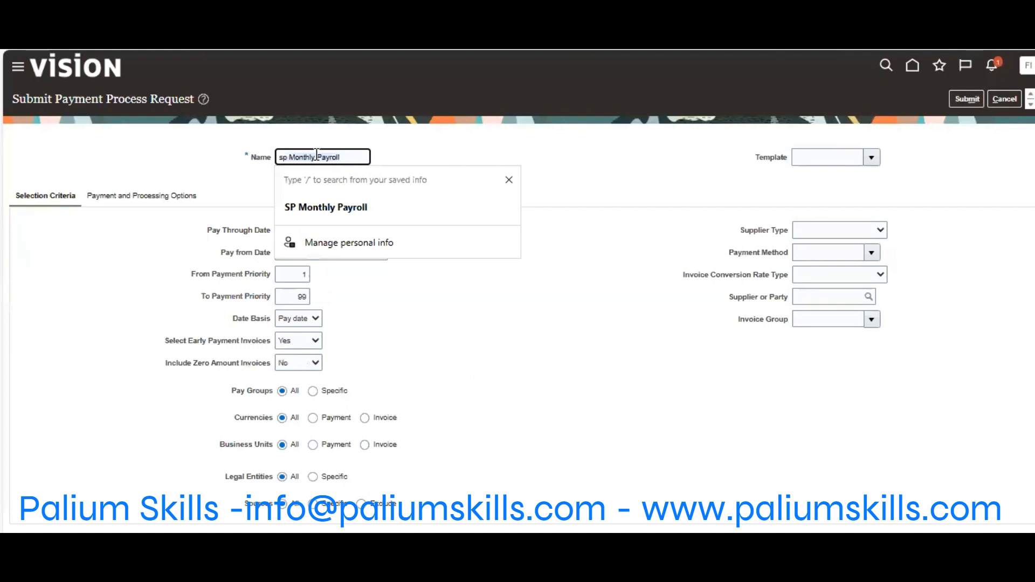
pyautogui.hotkey('ctrl', 'a')
pyautogui.write('sp-pay')
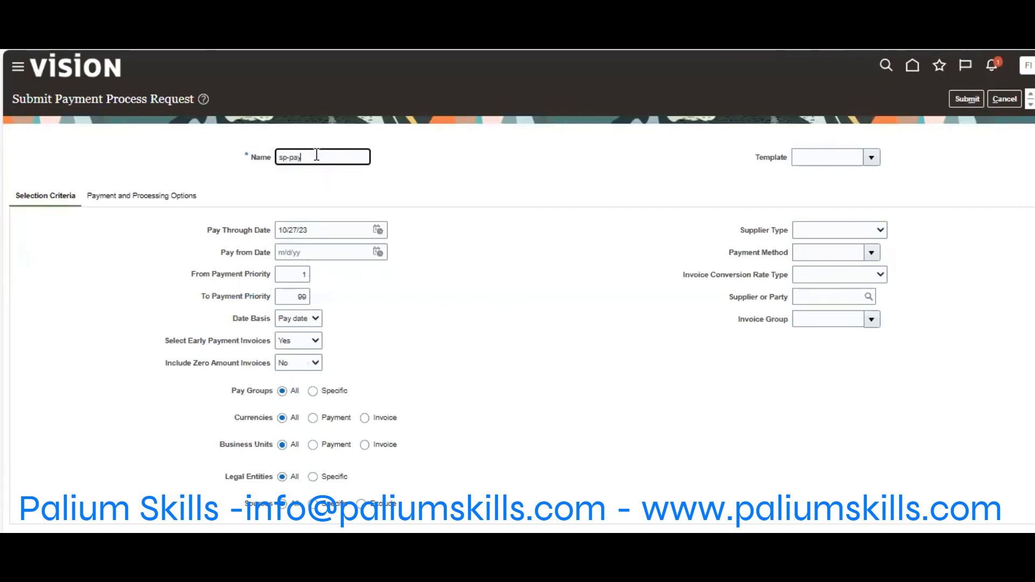
pyautogui.write('ment1')
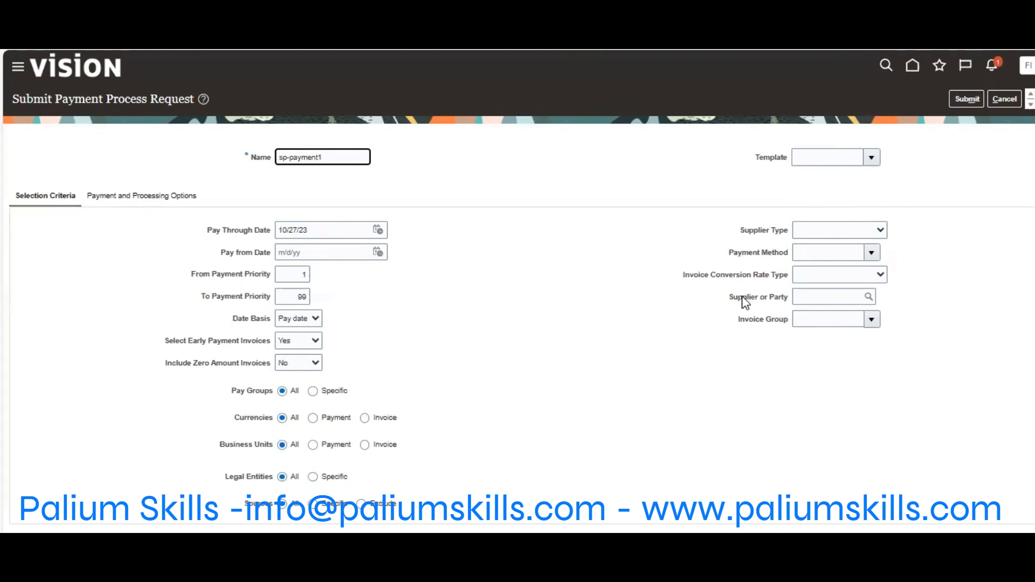
pyautogui.moveTo(732, 298); pyautogui.dragTo(780, 300)
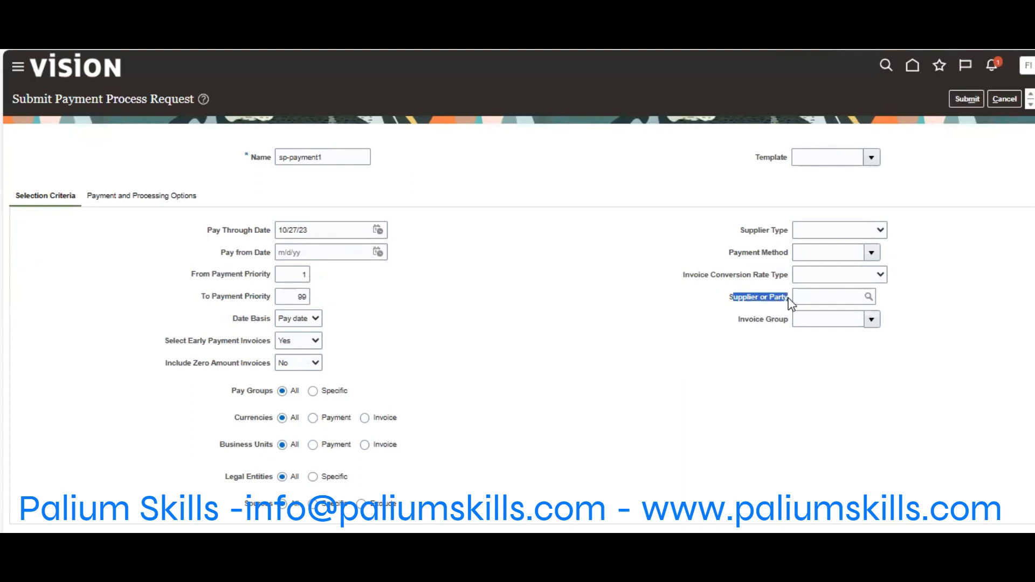
pyautogui.click(831, 295)
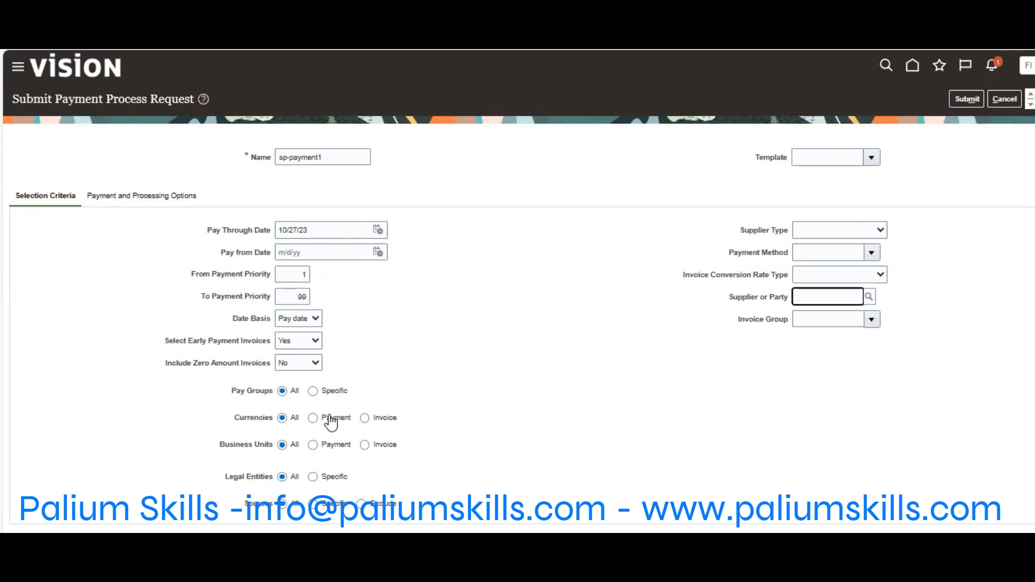
pyautogui.click(364, 418)
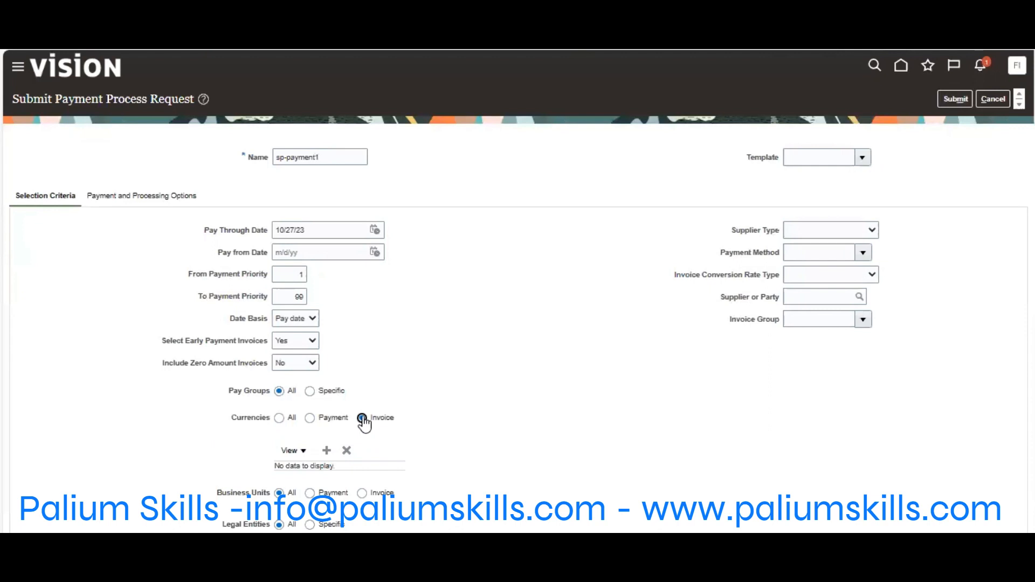
pyautogui.scroll(-1, 896, 372)
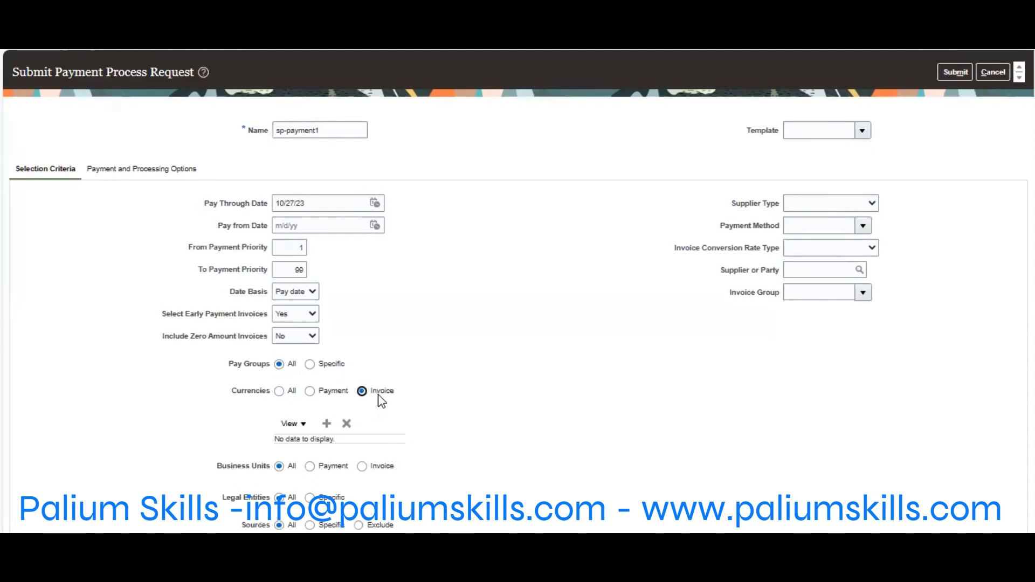
pyautogui.click(326, 423)
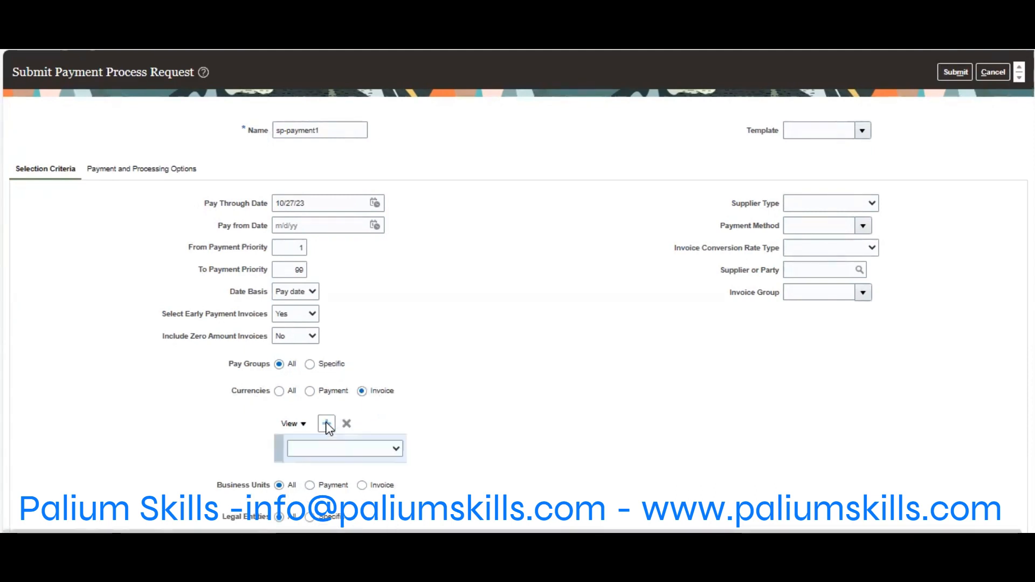
pyautogui.click(389, 450)
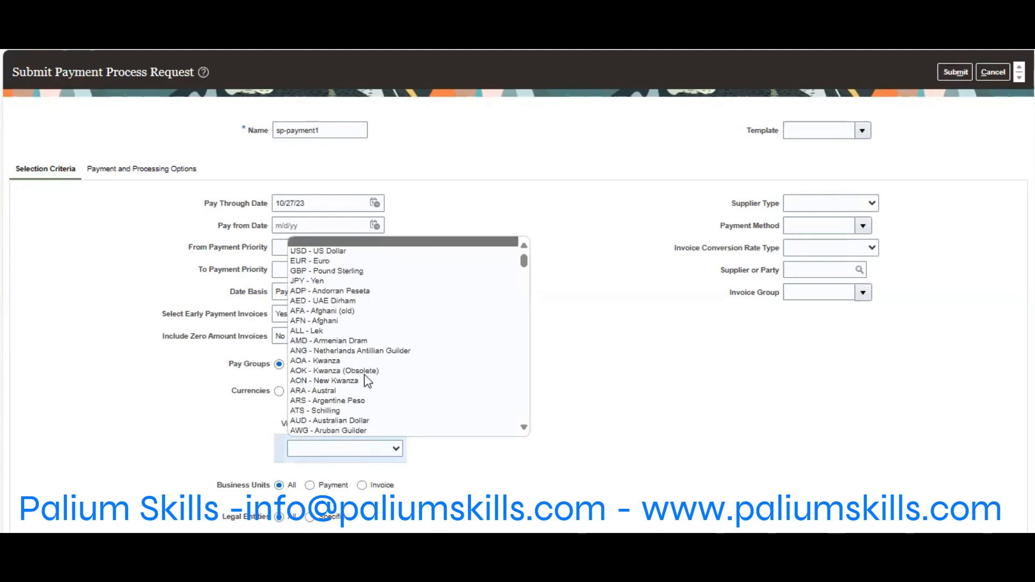
pyautogui.click(332, 251)
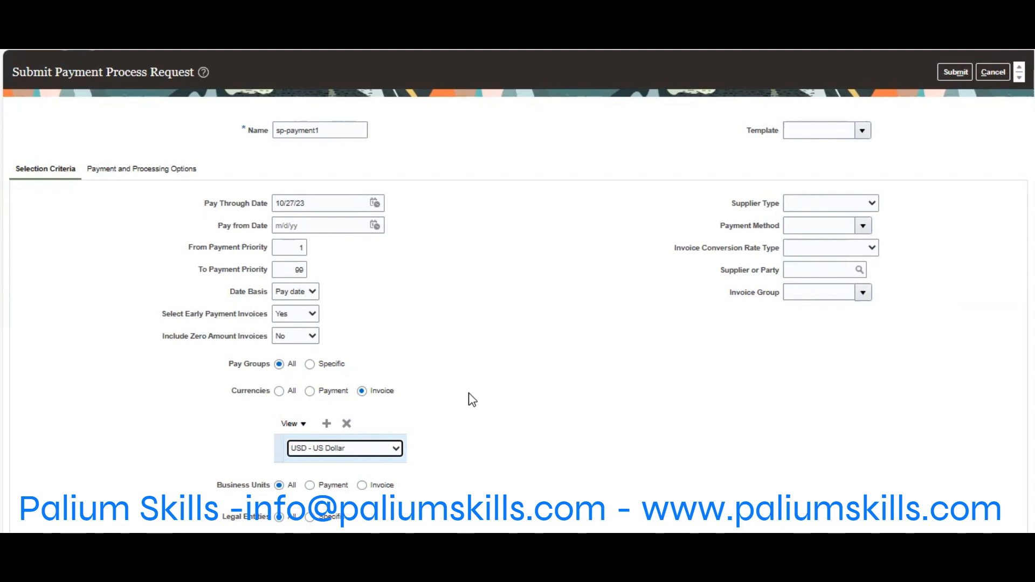
pyautogui.click(344, 425)
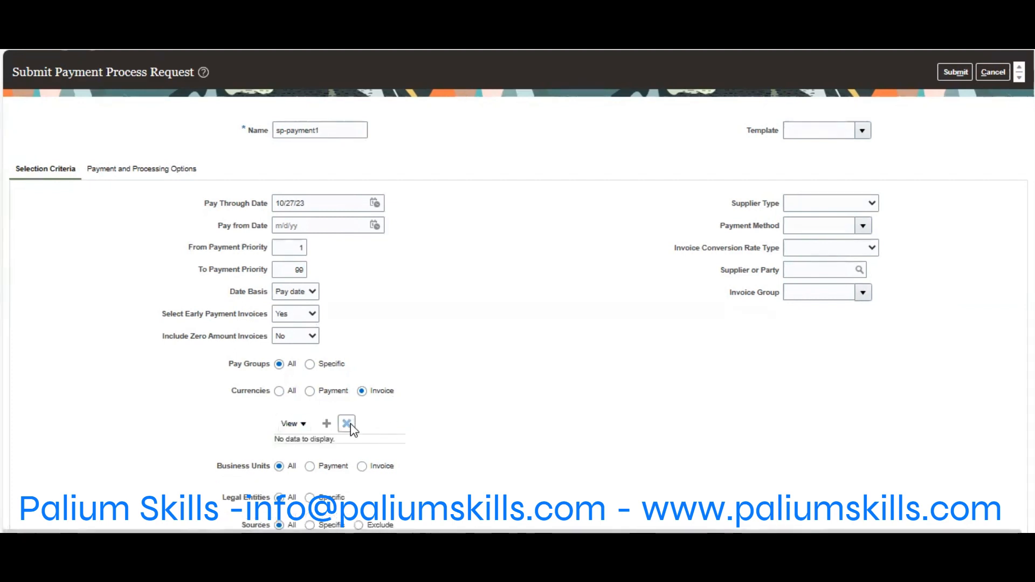
pyautogui.click(346, 424)
pyautogui.click(280, 392)
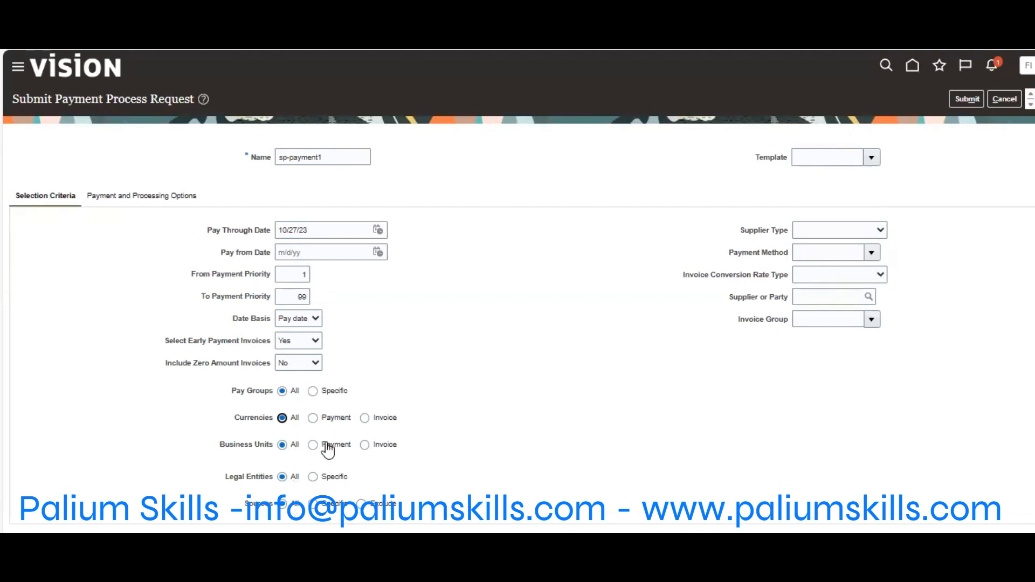
# - Restrict the request's business units by invoice to US1 Business Unit
pyautogui.click(367, 445)
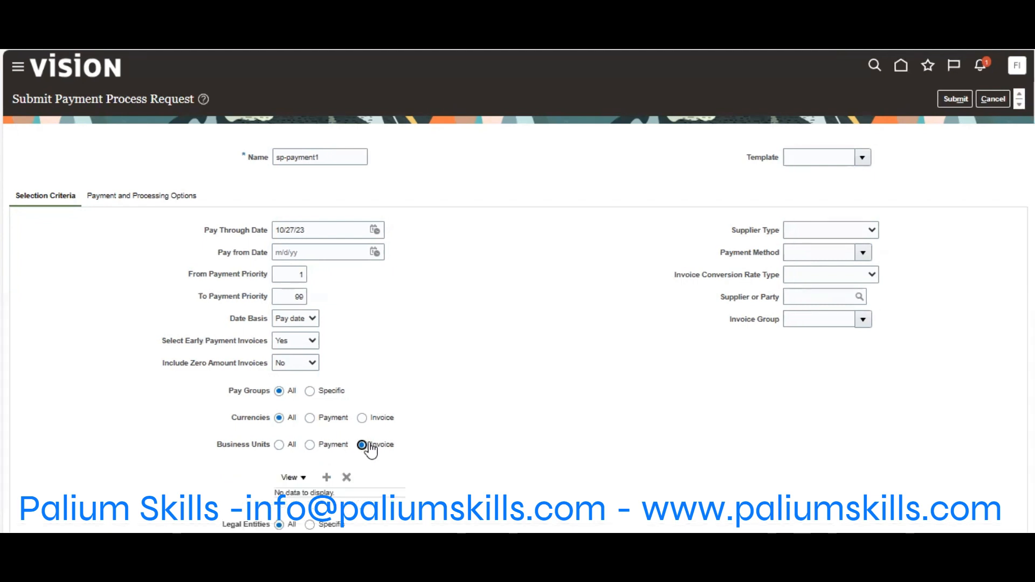
pyautogui.click(327, 477)
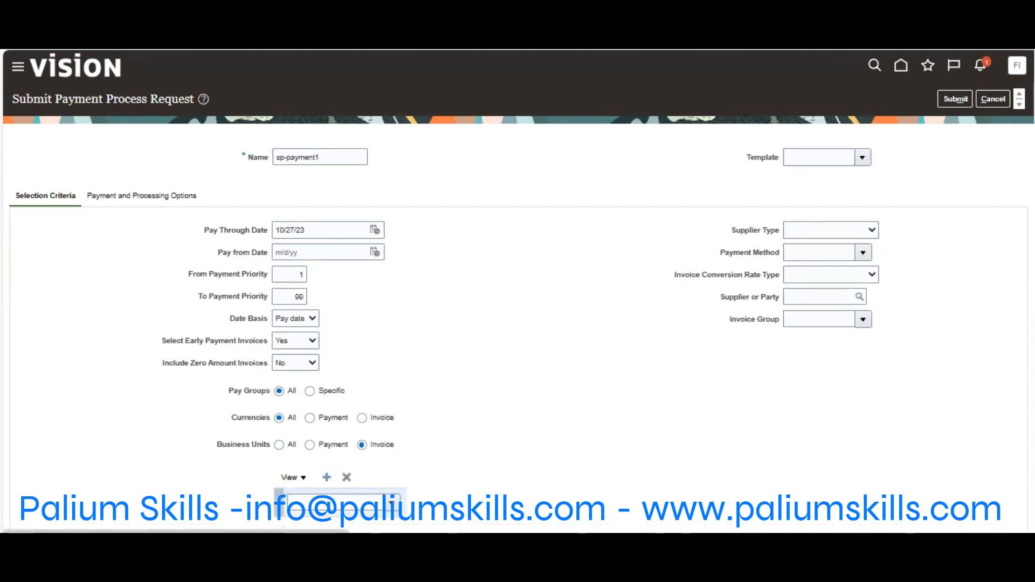
pyautogui.scroll(-1, 327, 477)
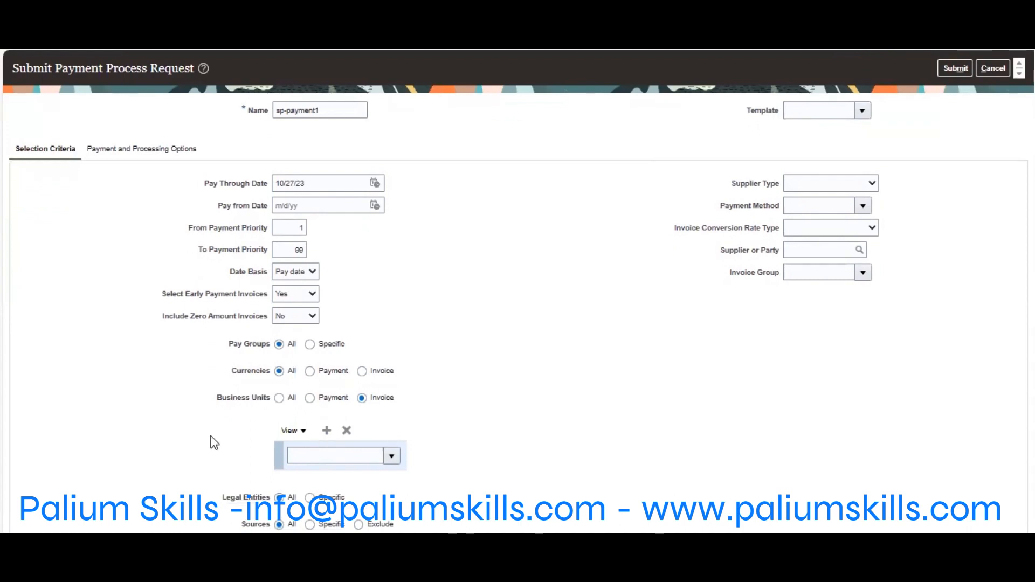
pyautogui.click(331, 454)
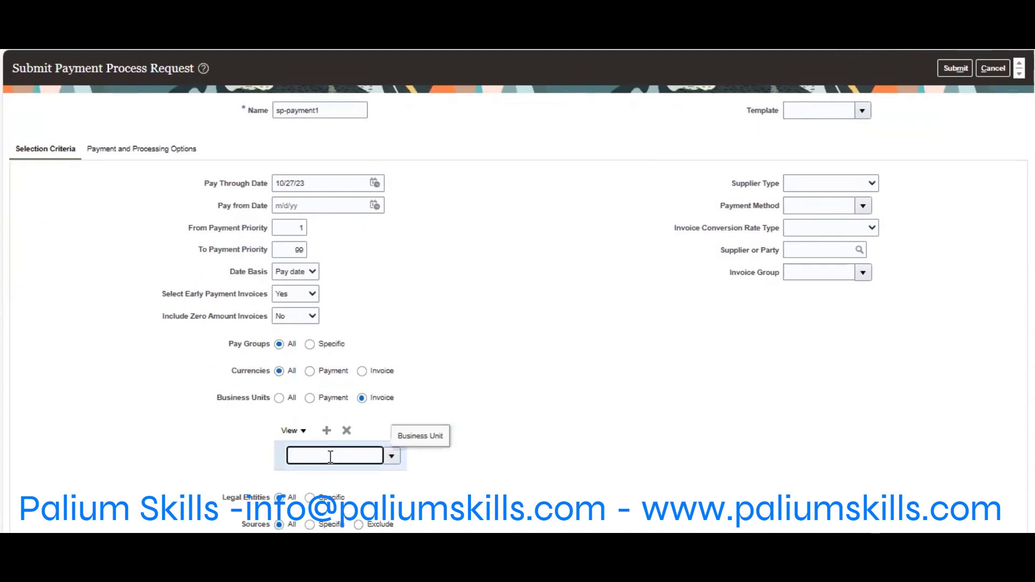
pyautogui.write('us1 b')
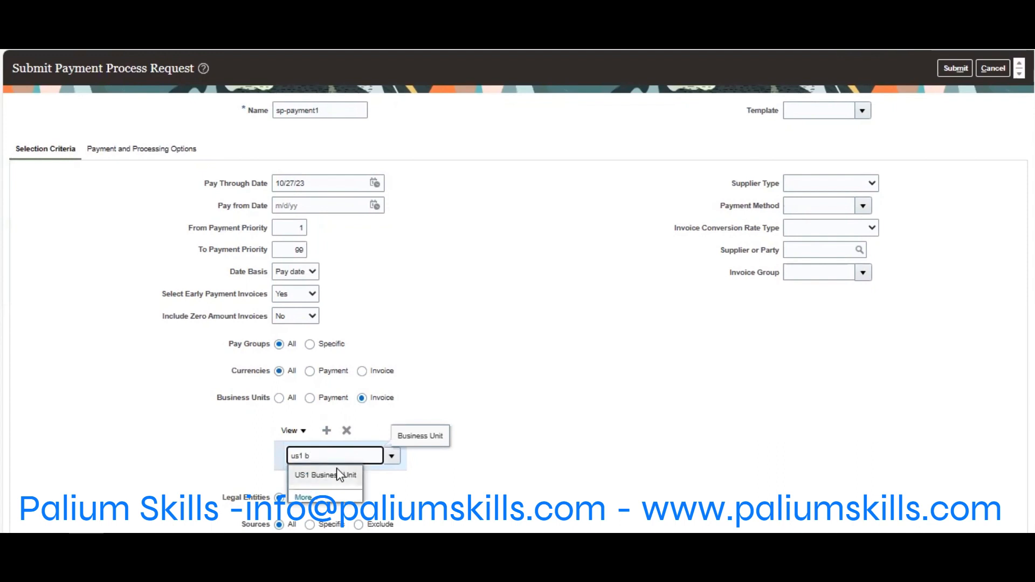
pyautogui.click(335, 474)
pyautogui.click(455, 380)
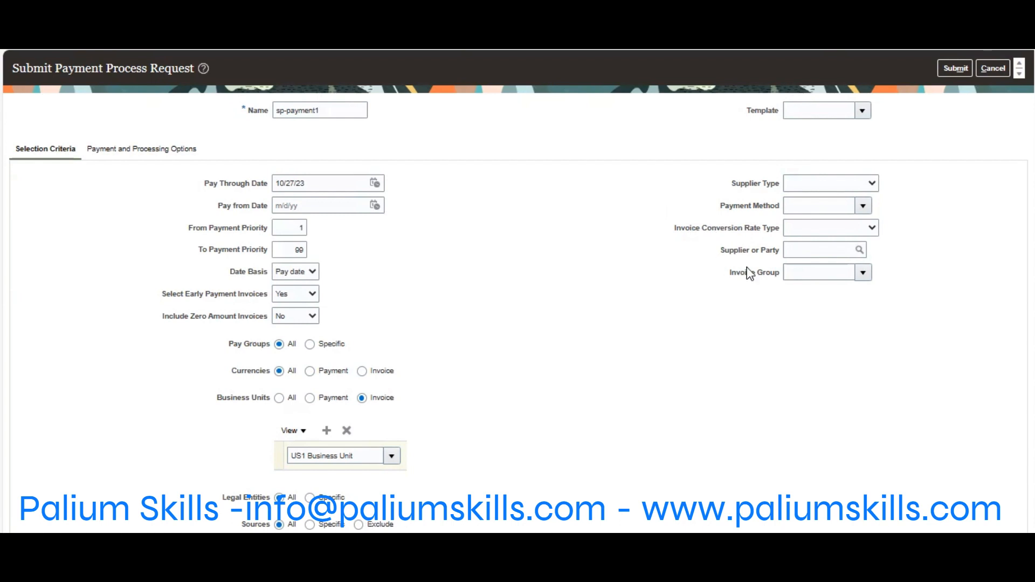
# - Set the disbursement bank account to BofA-2869 in the payment and processing options, and submit the payment process request
pyautogui.click(135, 150)
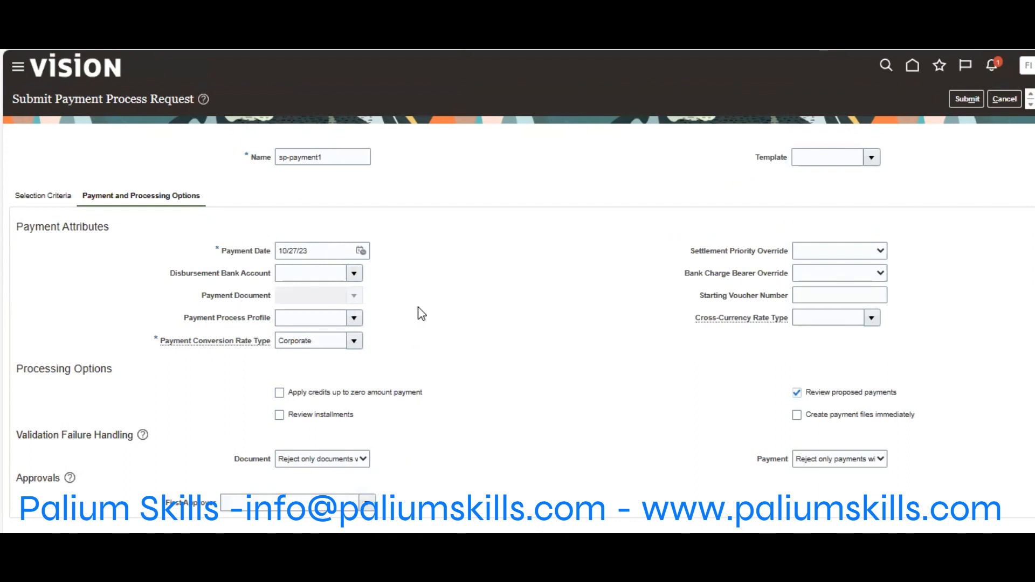
pyautogui.moveTo(268, 340)
pyautogui.click(318, 274)
pyautogui.write('bofa')
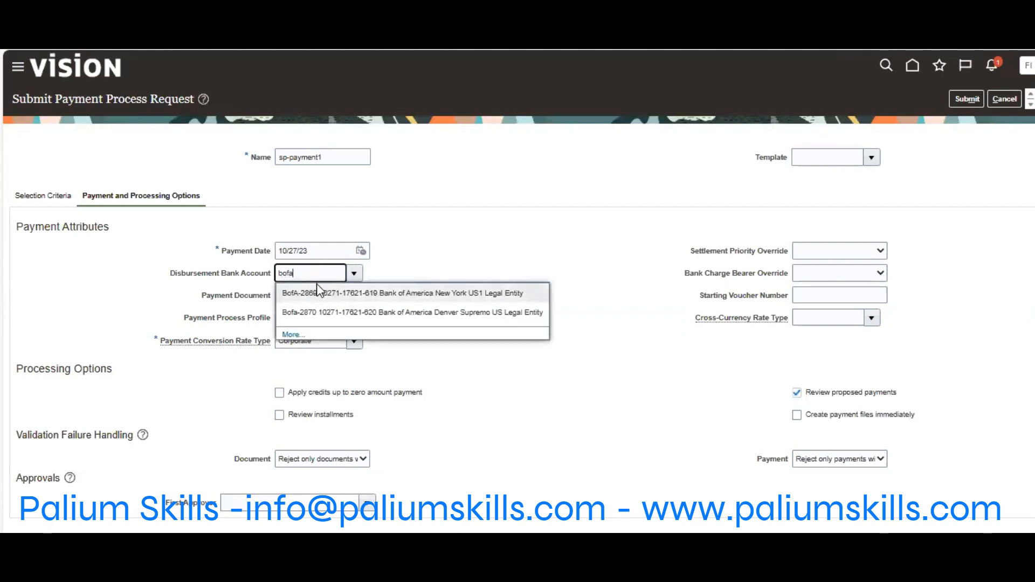
pyautogui.click(316, 284)
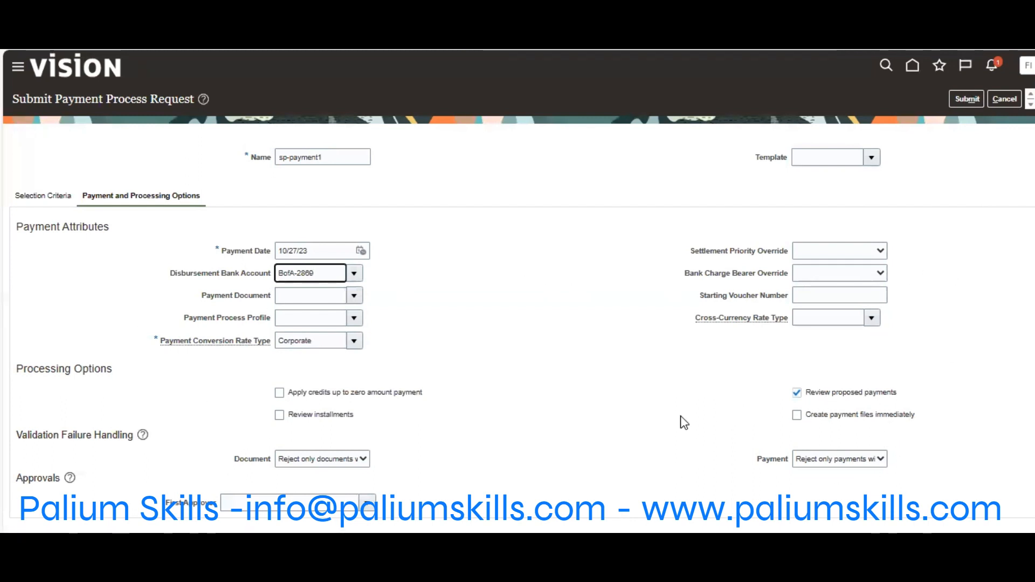
pyautogui.click(963, 100)
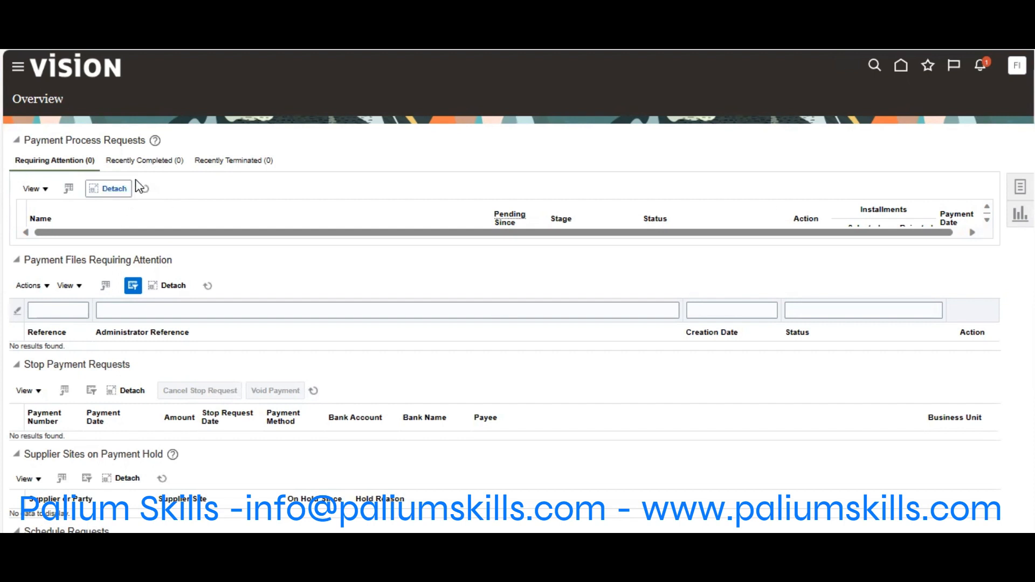
# - Check the payment process request lists and refresh the scheduled requests to examine the progress of the submitted request
pyautogui.click(150, 161)
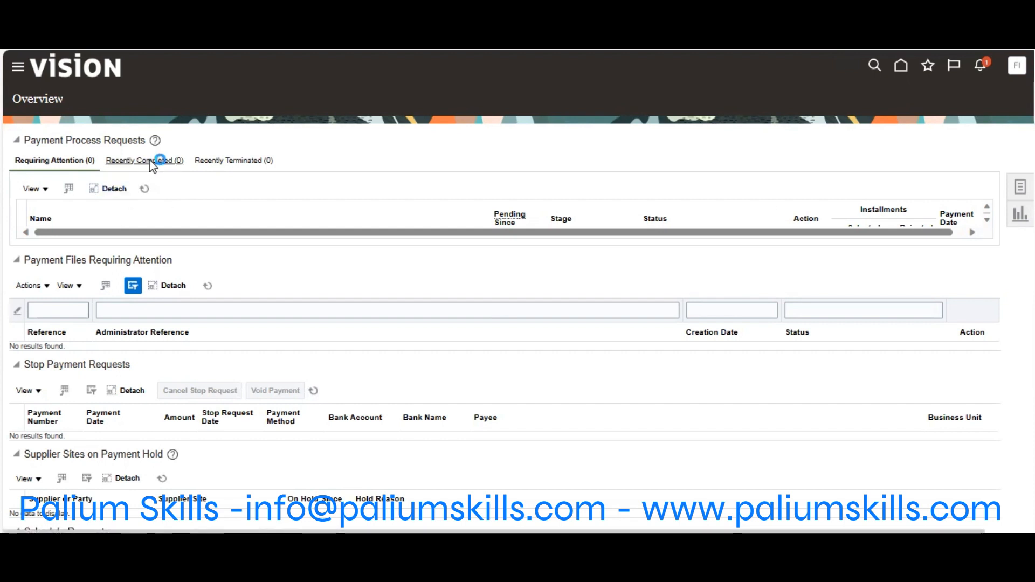
pyautogui.click(141, 189)
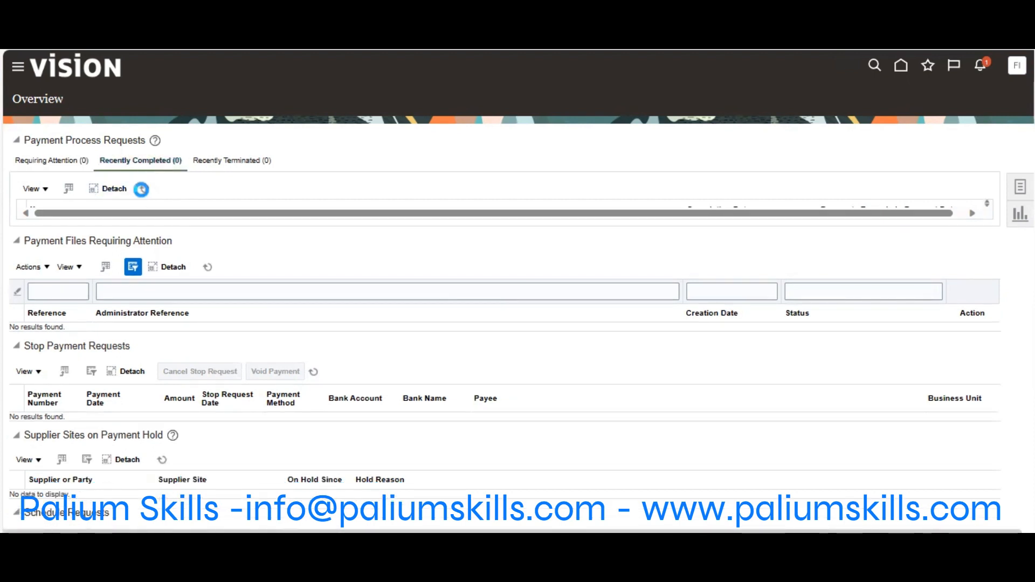
pyautogui.click(65, 160)
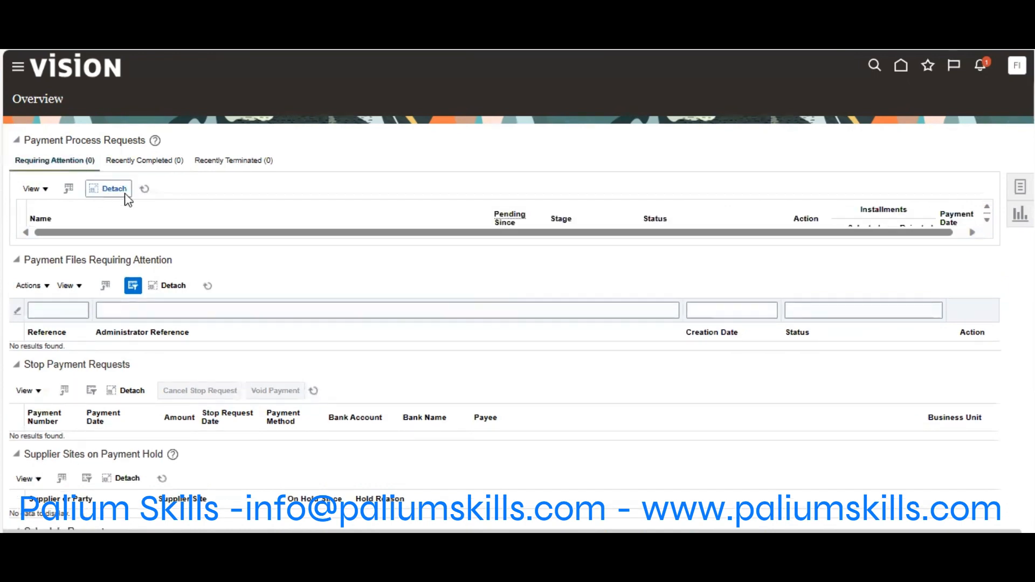
pyautogui.click(204, 287)
pyautogui.scroll(-6, 504, 291)
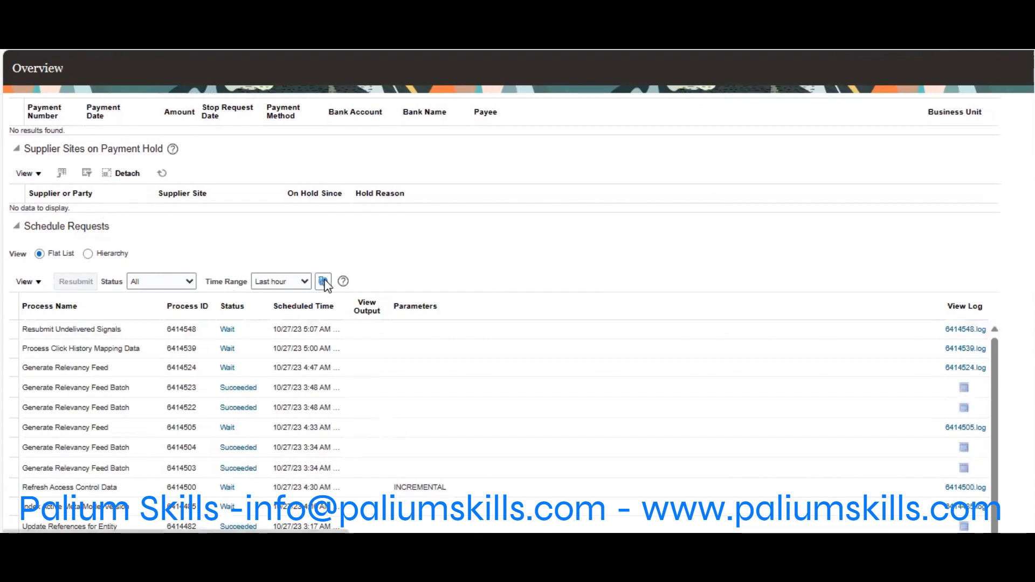
pyautogui.click(324, 281)
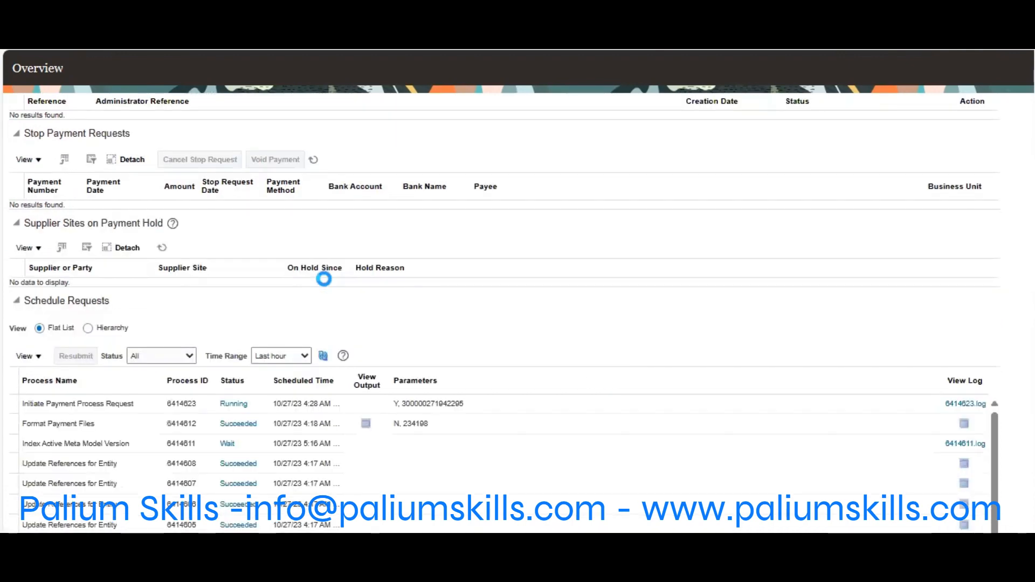
pyautogui.moveTo(135, 404); pyautogui.dragTo(106, 404)
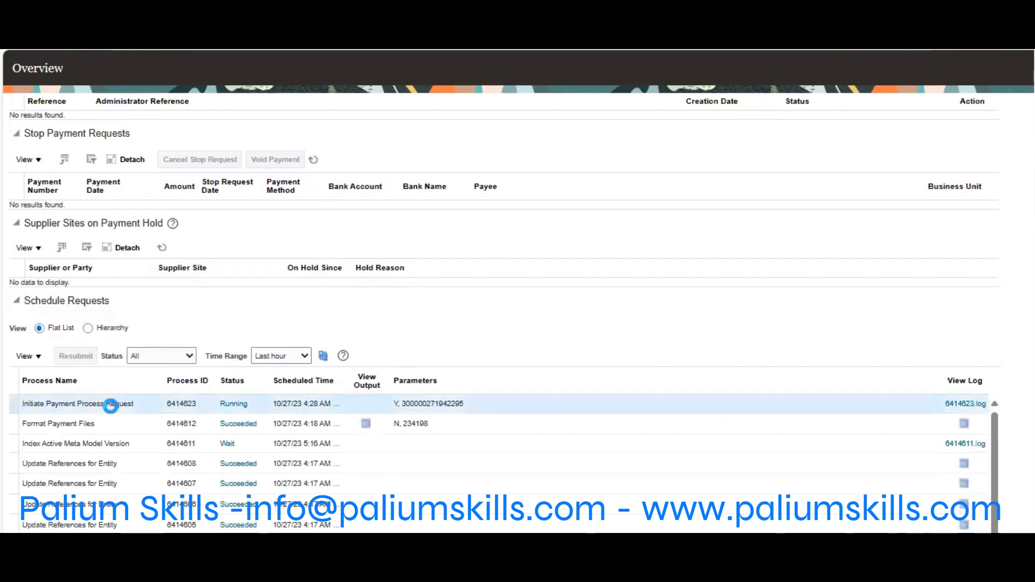
pyautogui.scroll(5, 505, 313)
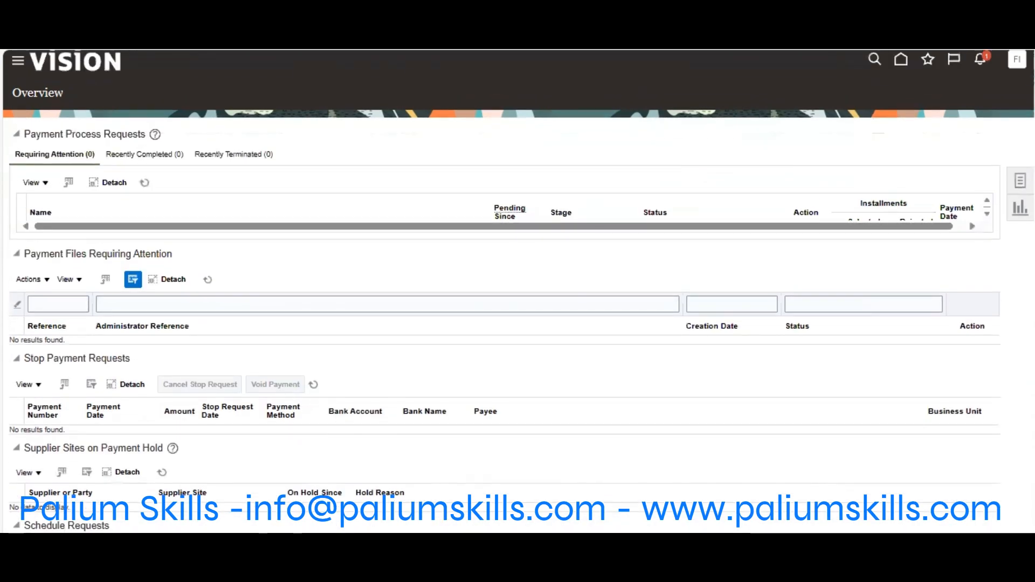
# - Search the managed payment process requests for names starting with "sp"
pyautogui.click(1020, 186)
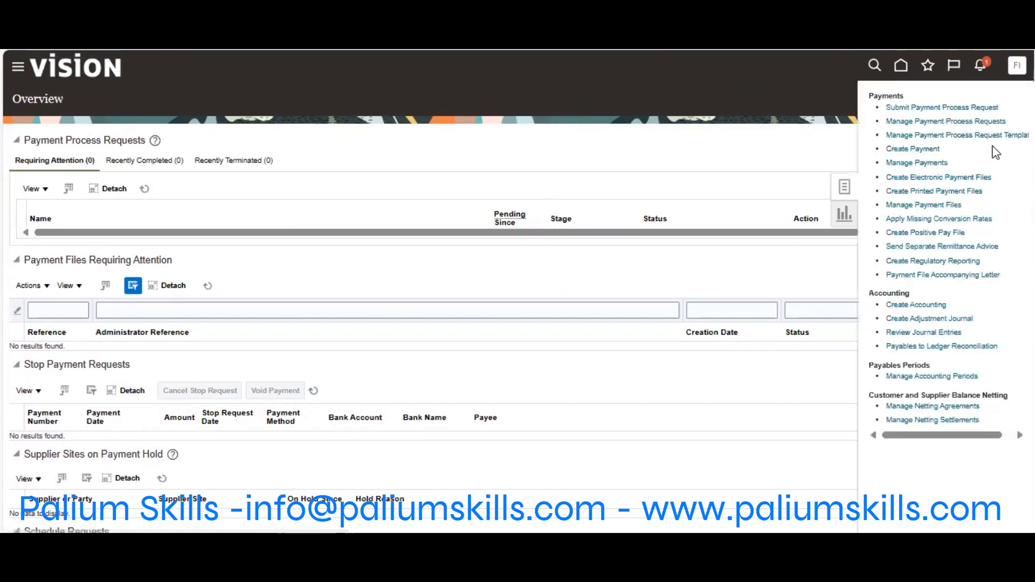
pyautogui.click(958, 121)
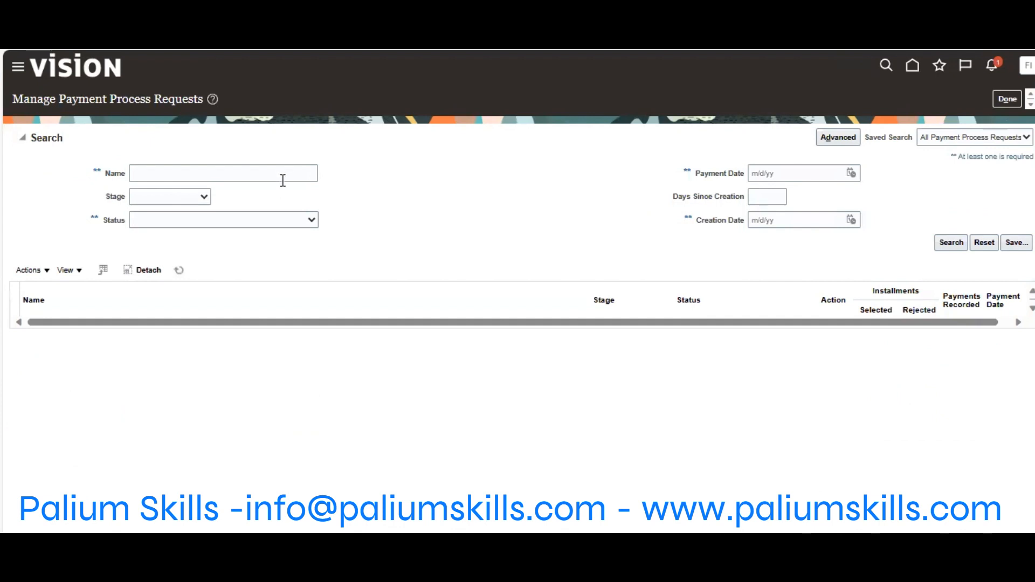
pyautogui.click(281, 173)
pyautogui.write('s')
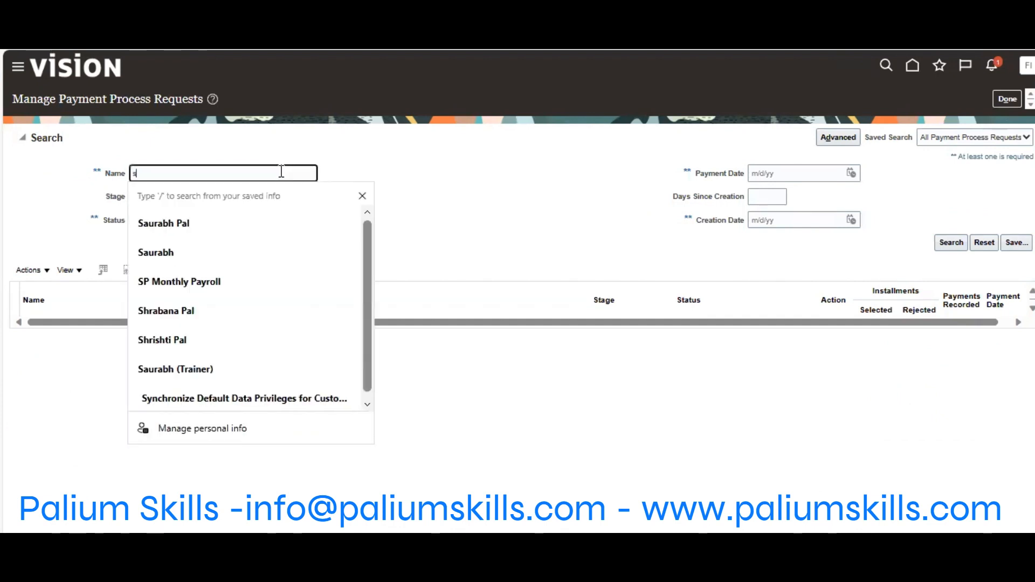
pyautogui.write('p')
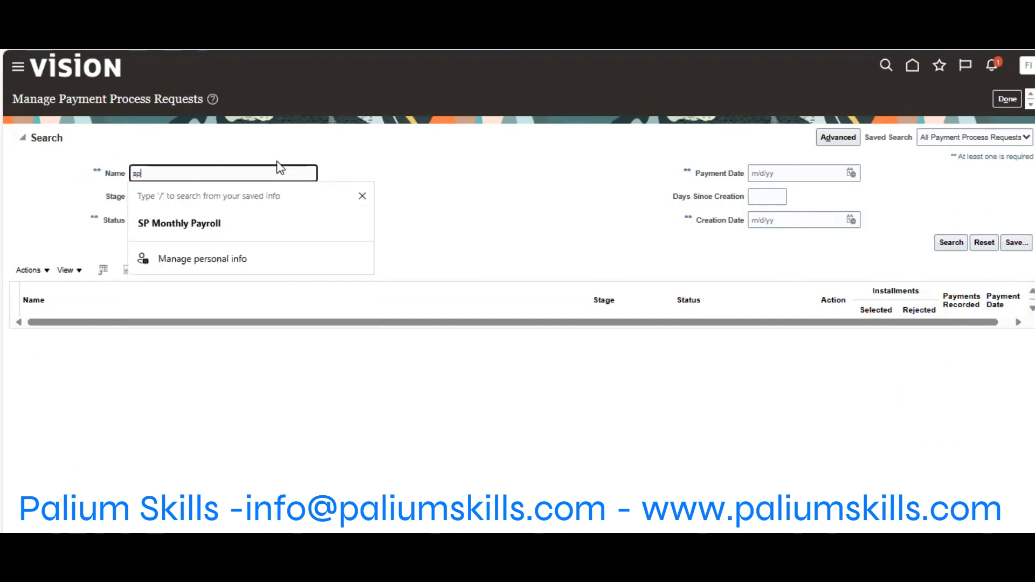
pyautogui.press('Return')
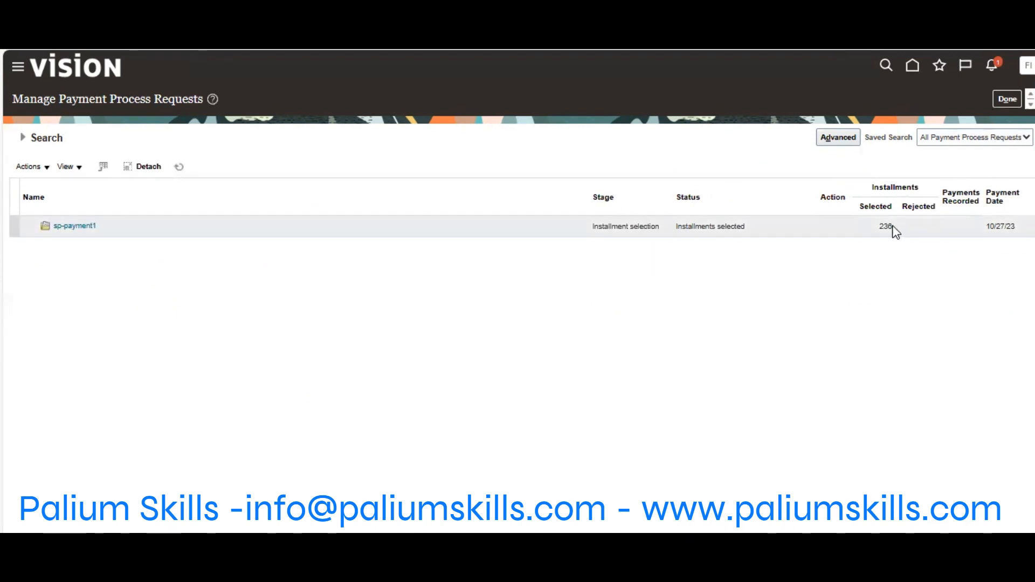
# - Examine the selection criteria and the payment and processing options of sp-payment1, and return to the request list
pyautogui.click(67, 223)
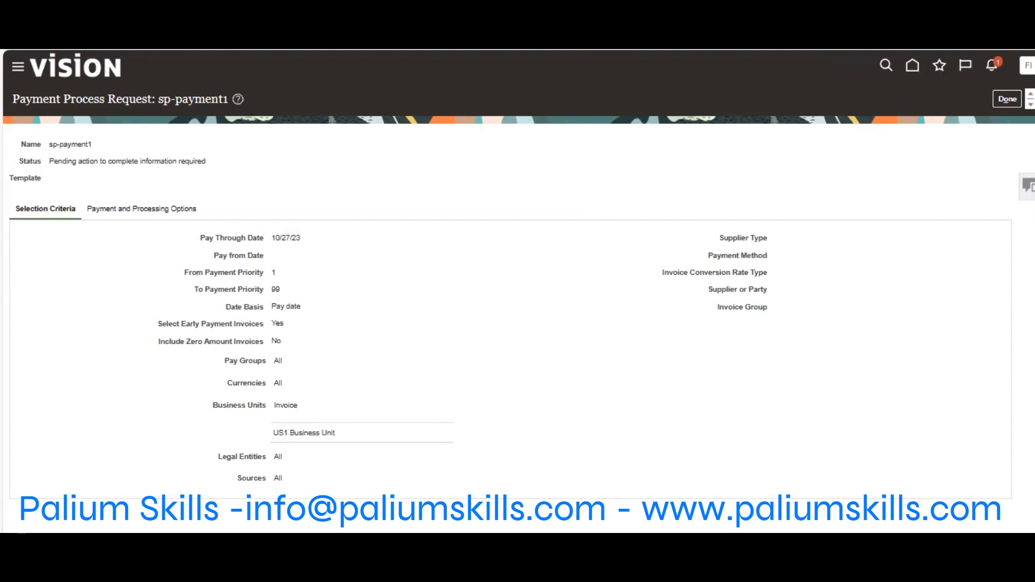
pyautogui.click(155, 210)
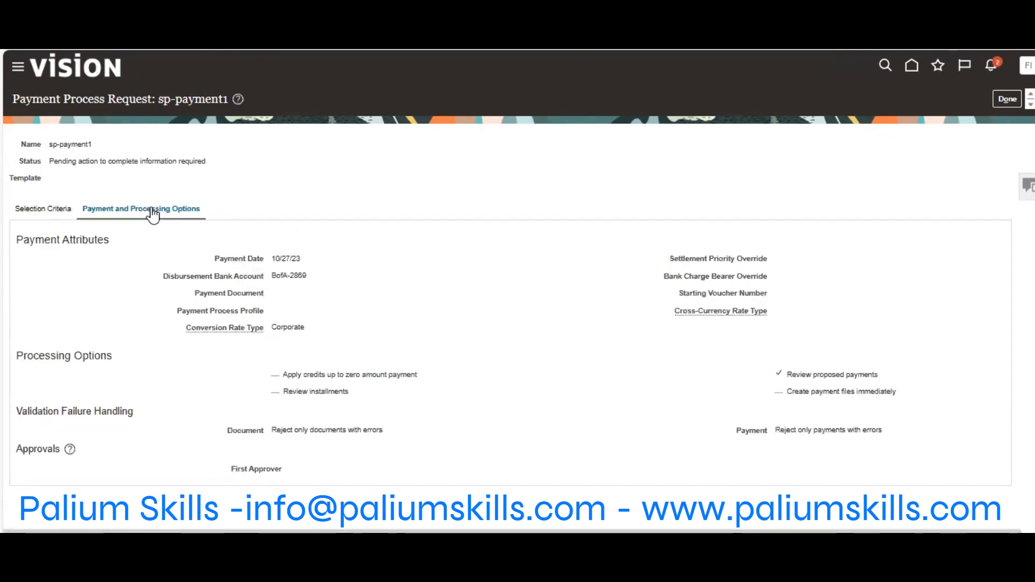
pyautogui.click(1007, 99)
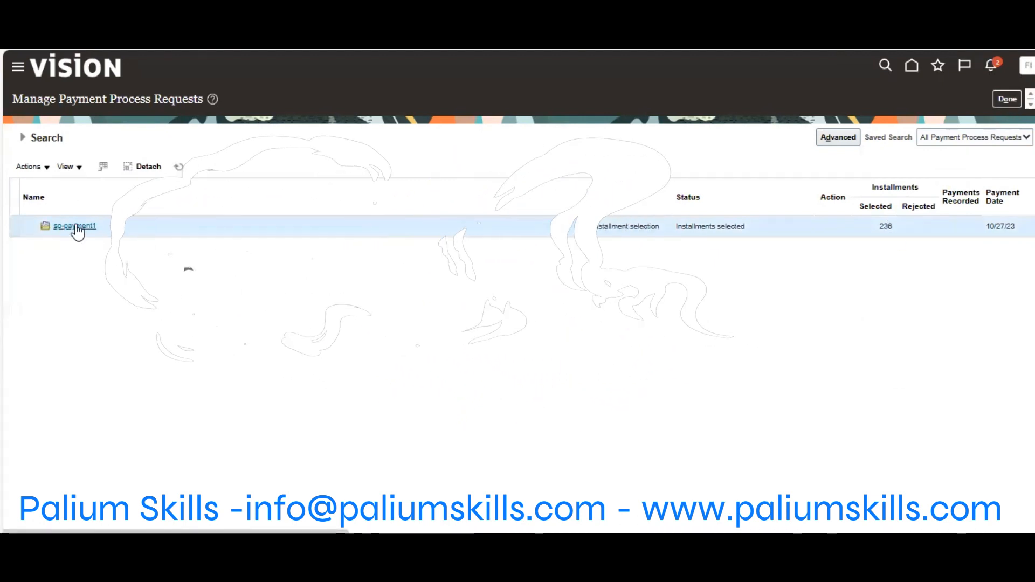
# - Refresh the request list, open the pending action of sp-payment1 and examine its GBP and USD document payable groups
pyautogui.click(179, 166)
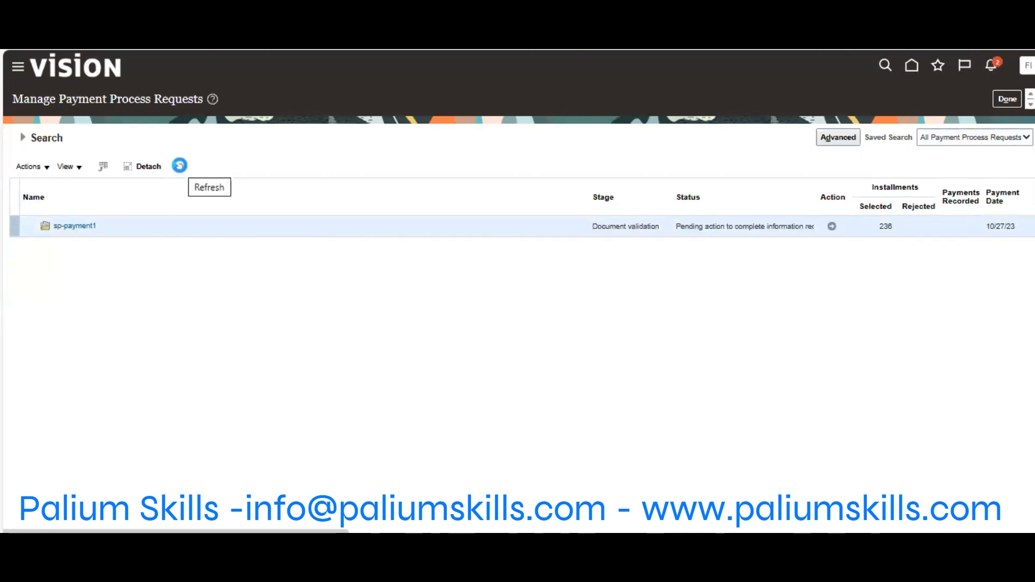
pyautogui.click(831, 228)
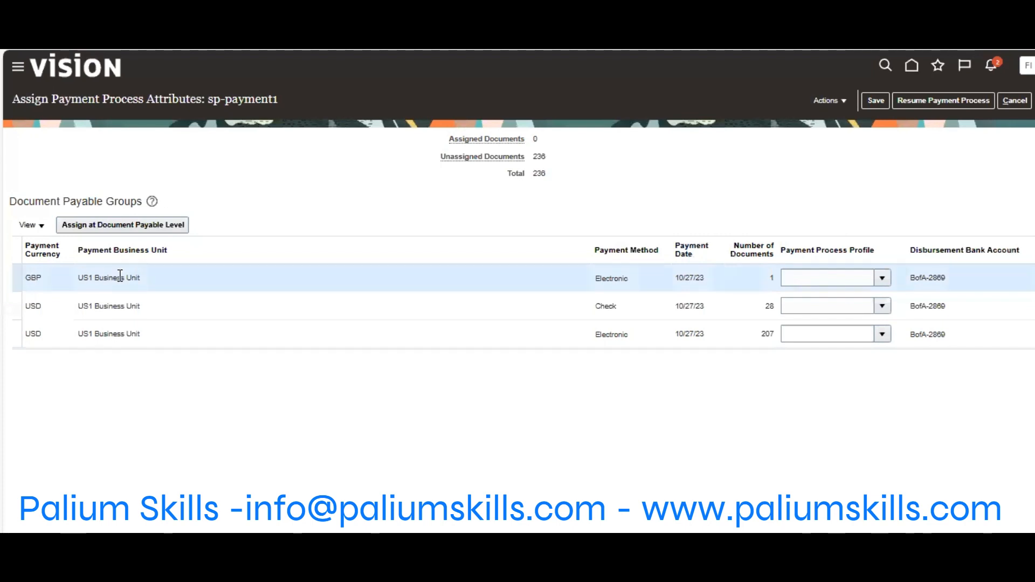
pyautogui.click(55, 306)
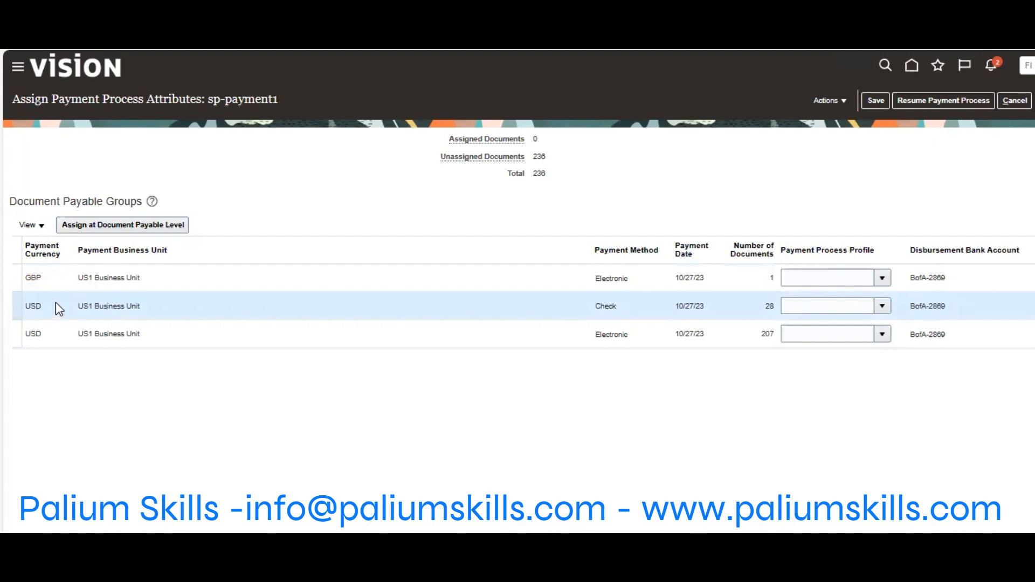
pyautogui.click(72, 335)
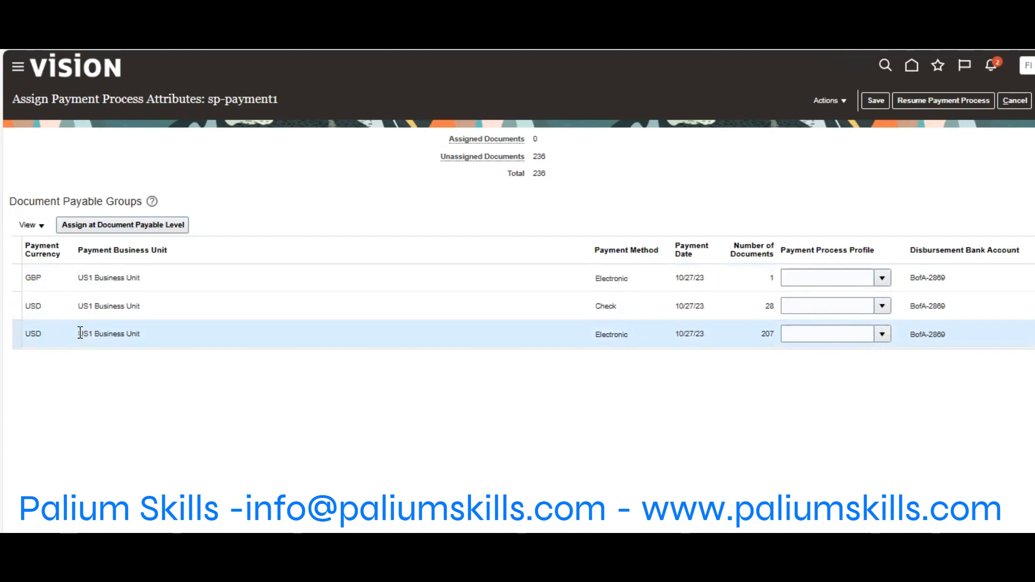
# - Assign the PayPal payment process profile to all three document payable groups and resume the payment process
pyautogui.click(831, 278)
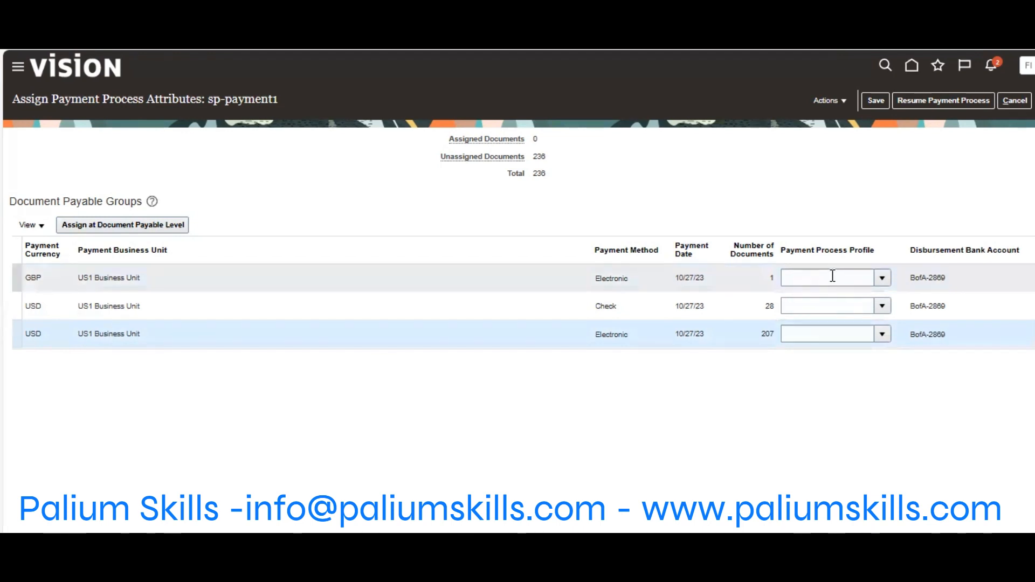
pyautogui.write('p')
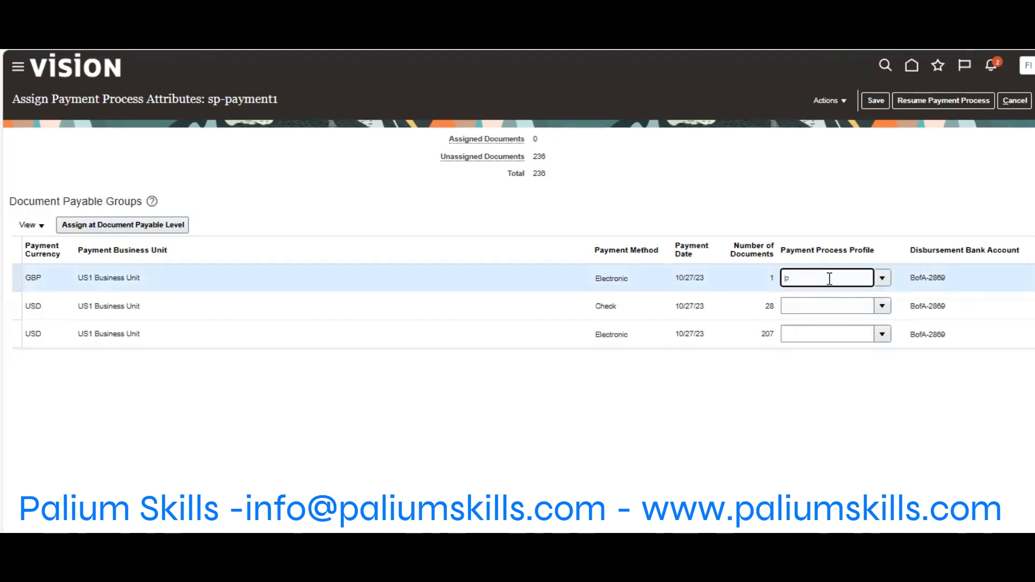
pyautogui.write('ay')
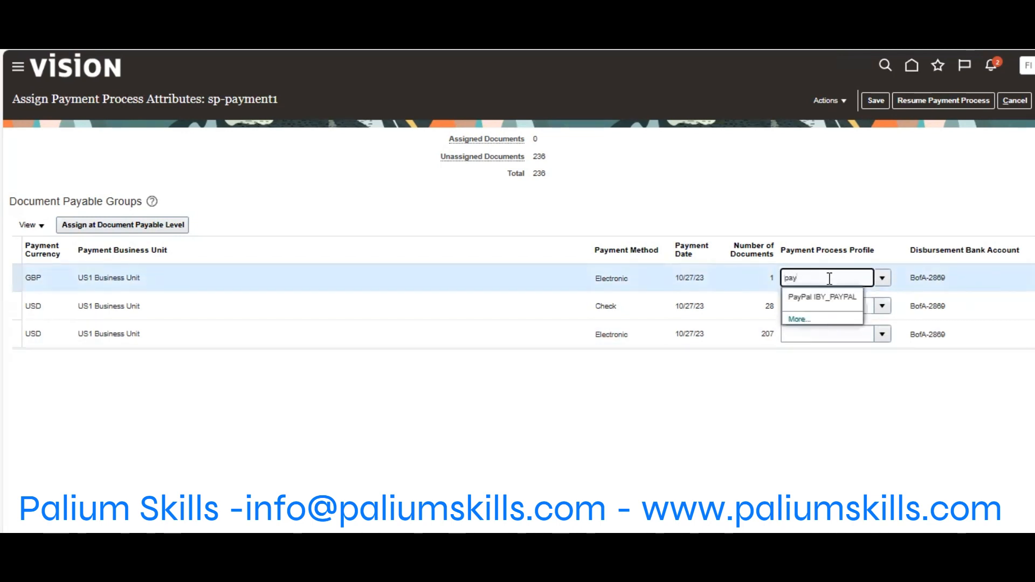
pyautogui.click(804, 296)
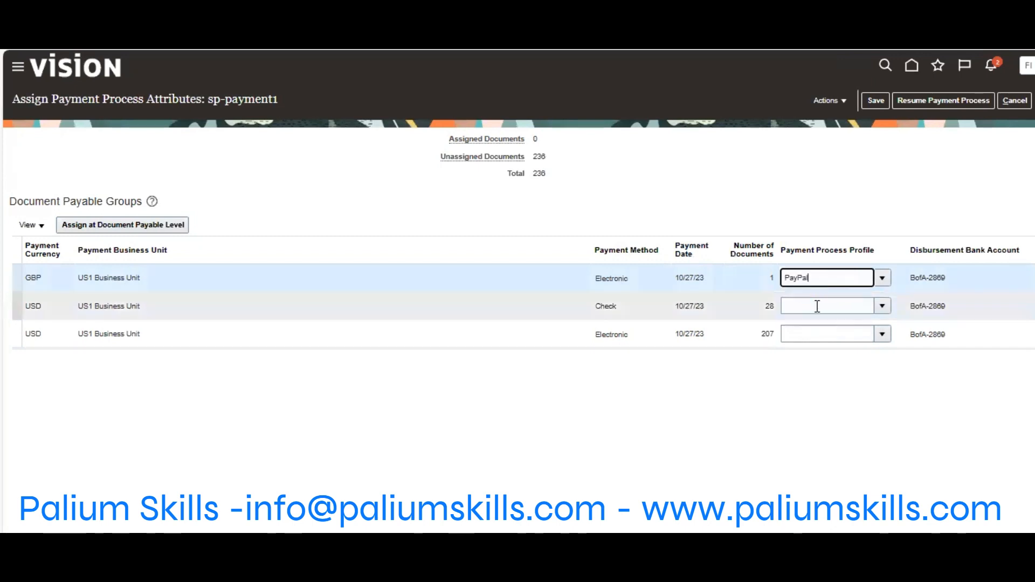
pyautogui.click(817, 306)
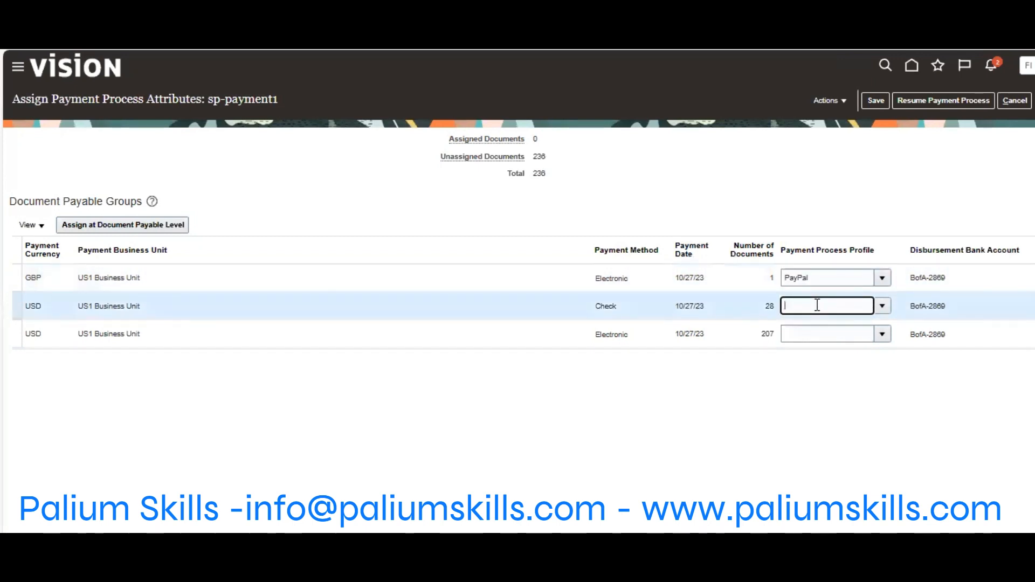
pyautogui.write('payp')
pyautogui.click(809, 326)
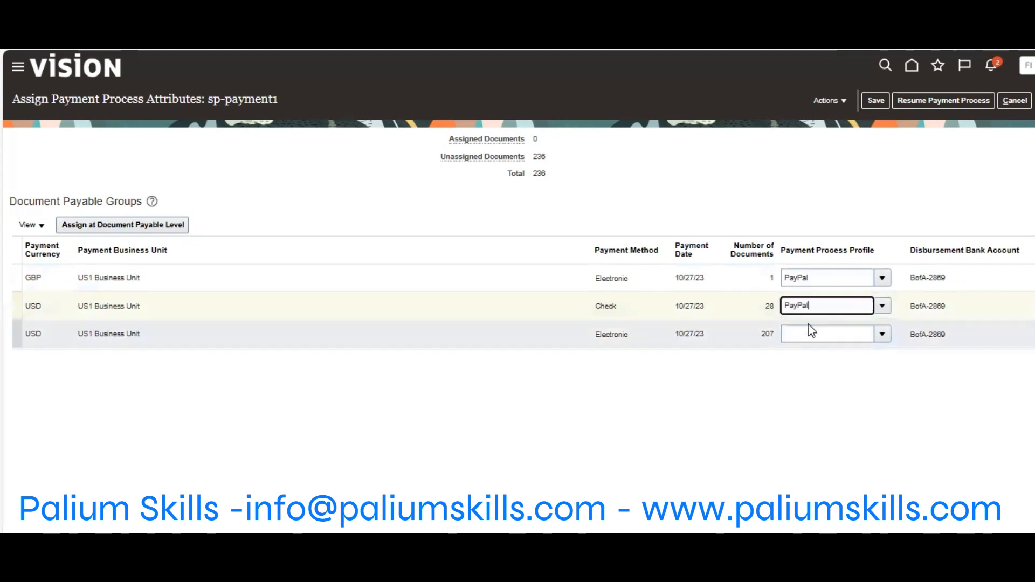
pyautogui.click(811, 339)
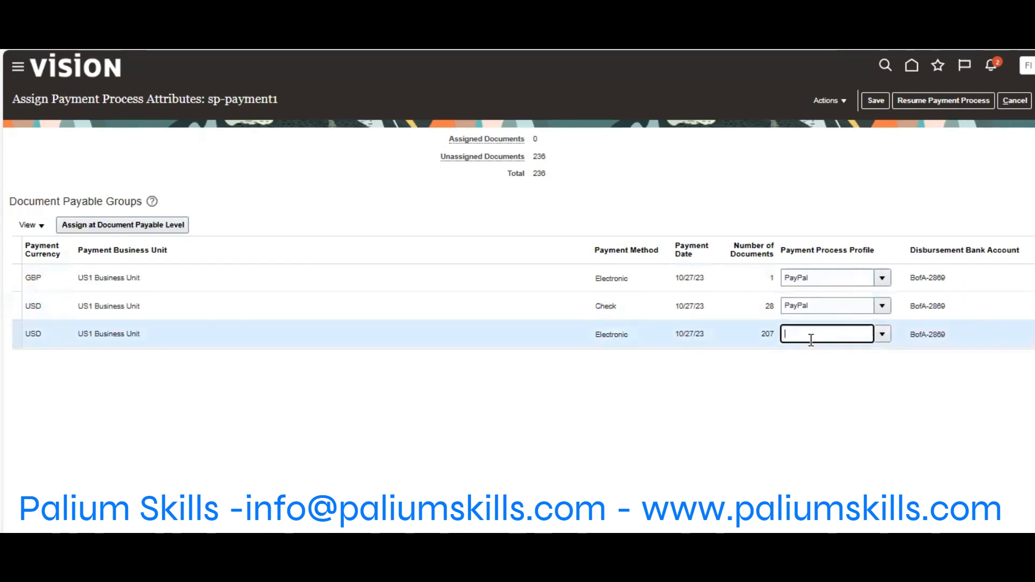
pyautogui.write('paypal')
pyautogui.click(817, 351)
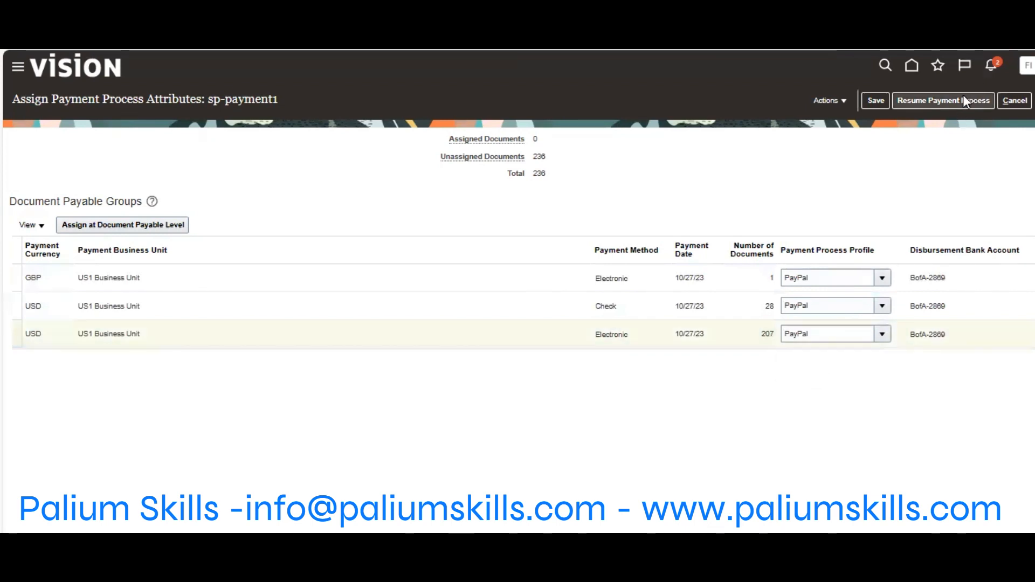
pyautogui.click(930, 101)
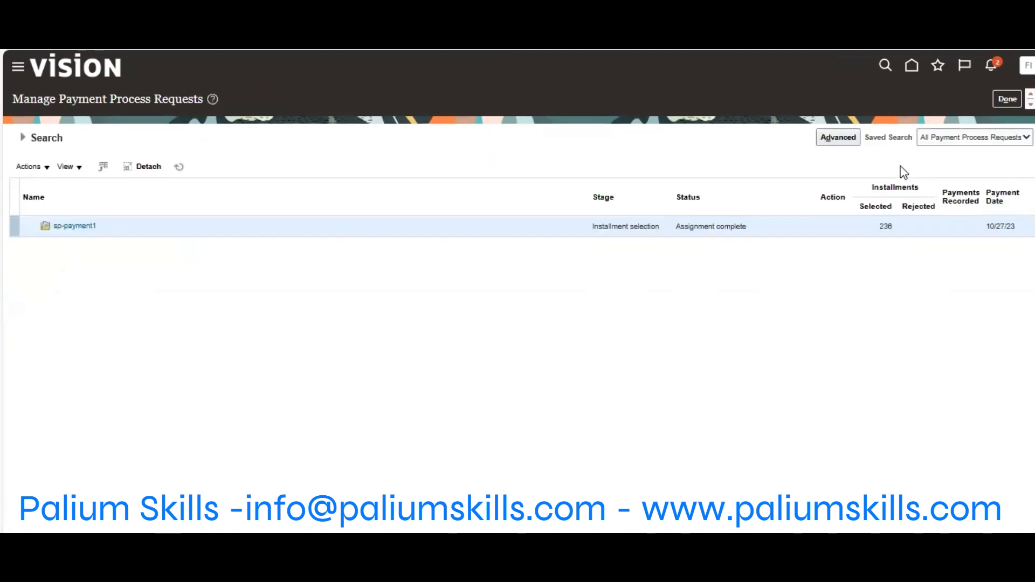
# - Refresh the request list until sp-payment1 offers its proposed payment review, and open that review
pyautogui.click(178, 166)
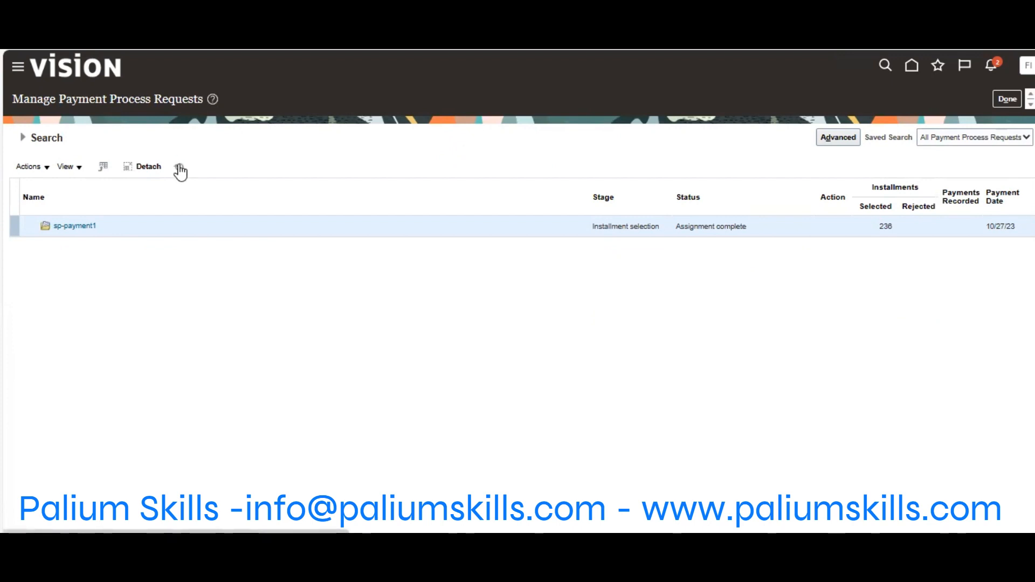
pyautogui.click(178, 165)
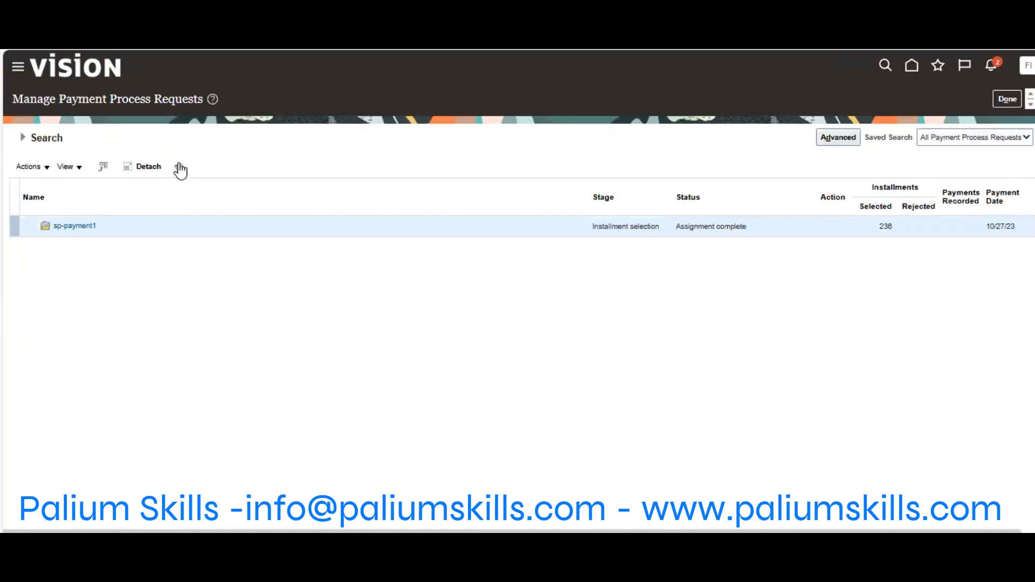
pyautogui.click(179, 166)
pyautogui.click(179, 166)
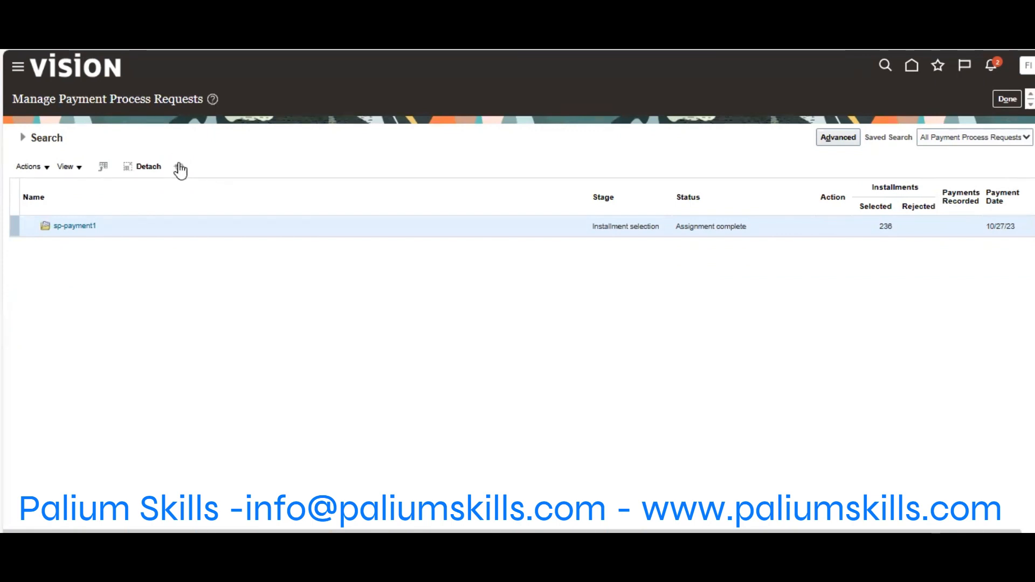
pyautogui.click(179, 167)
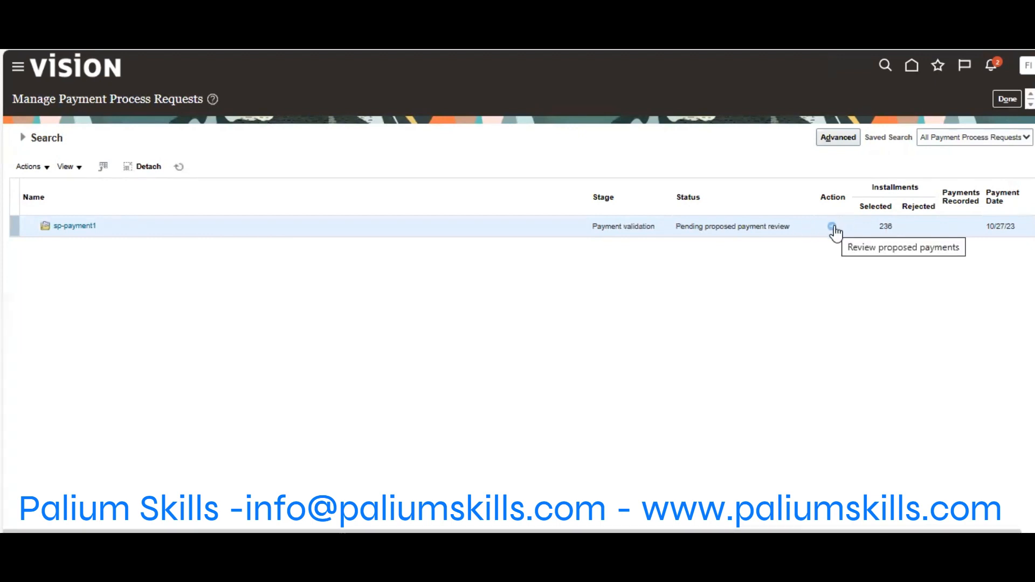
pyautogui.click(833, 227)
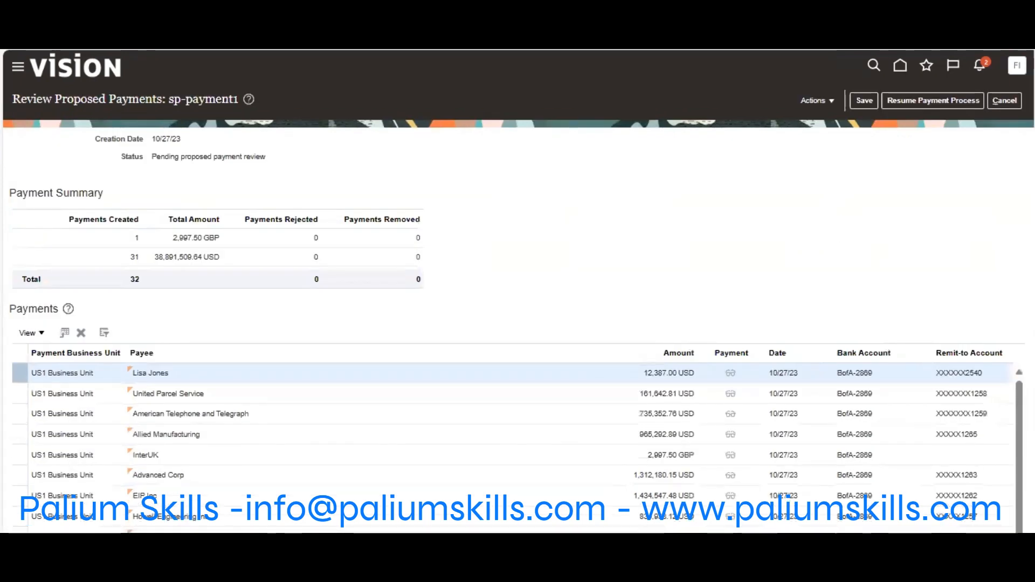
# - Look through the proposed payments of sp-payment1, checking the payees and amounts
pyautogui.scroll(-5, 233, 274)
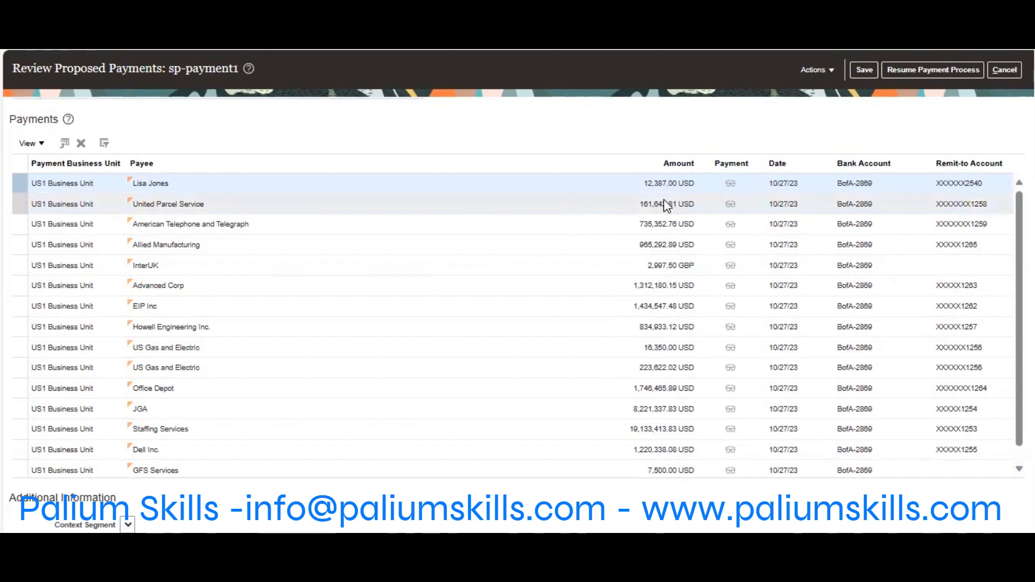
pyautogui.click(396, 222)
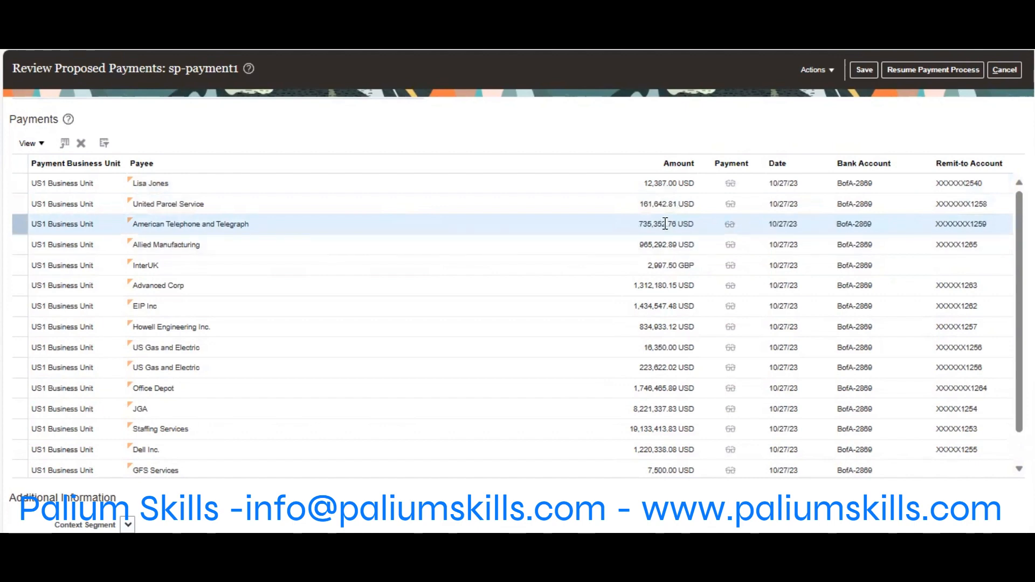
pyautogui.click(481, 239)
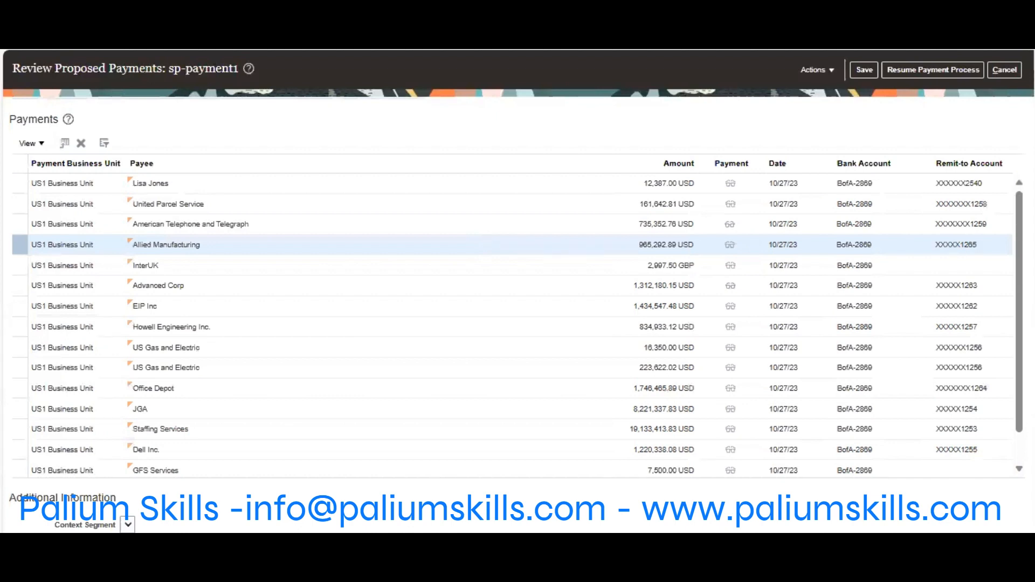
# - Examine the payment details of the first payee's proposed payment and return to the proposed payments review
pyautogui.click(605, 182)
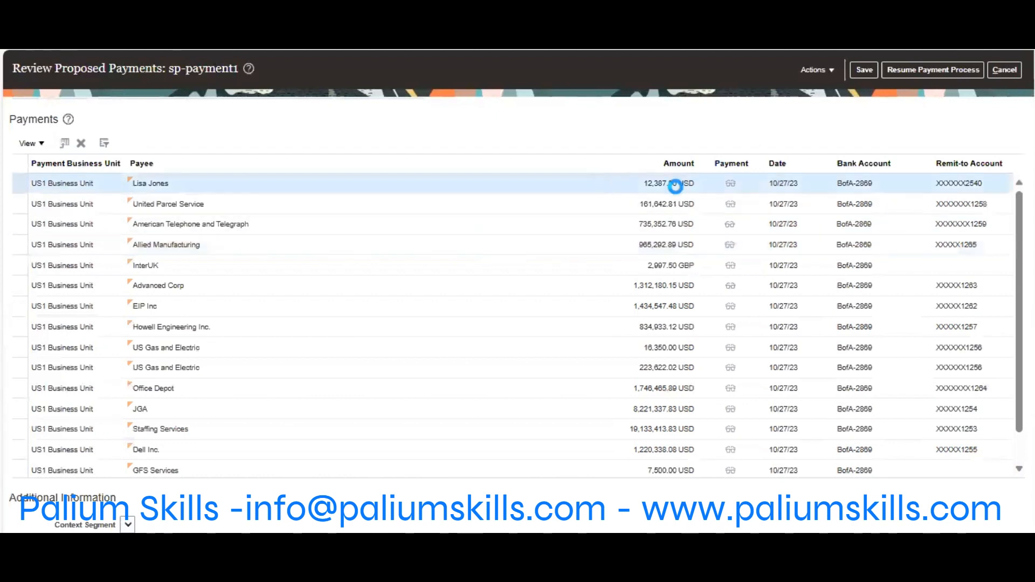
pyautogui.click(728, 184)
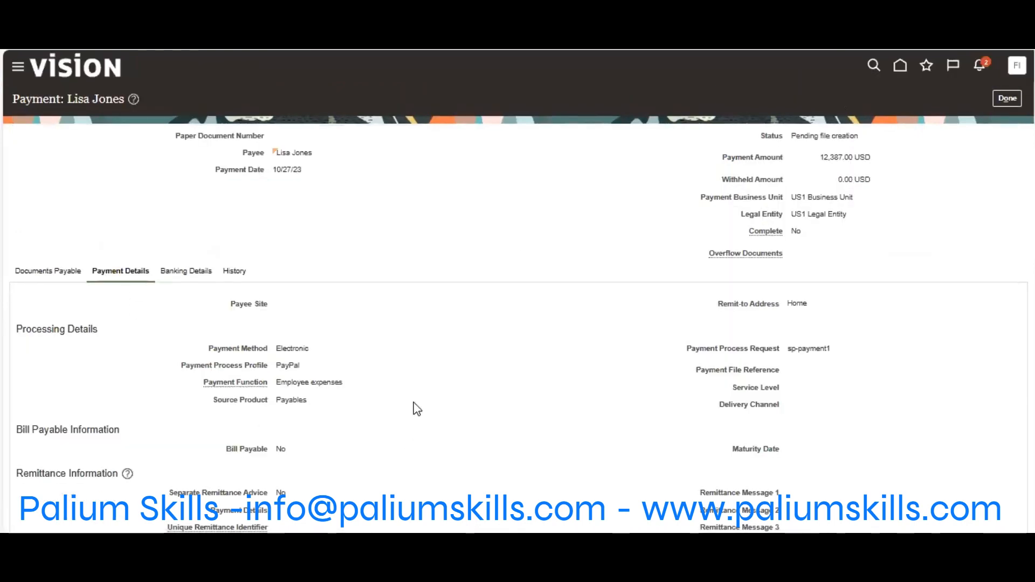
pyautogui.click(213, 274)
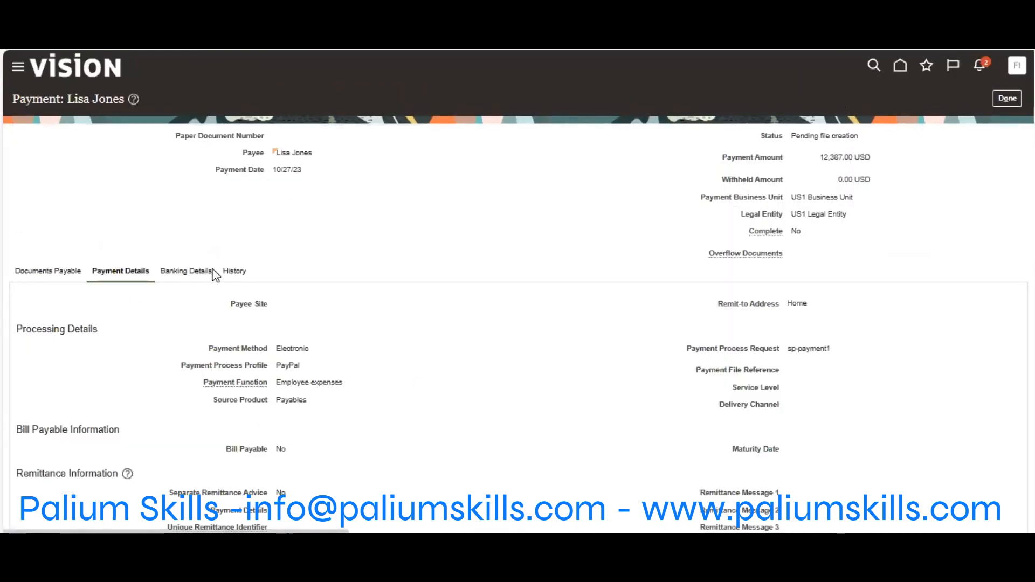
pyautogui.scroll(-3, 517, 323)
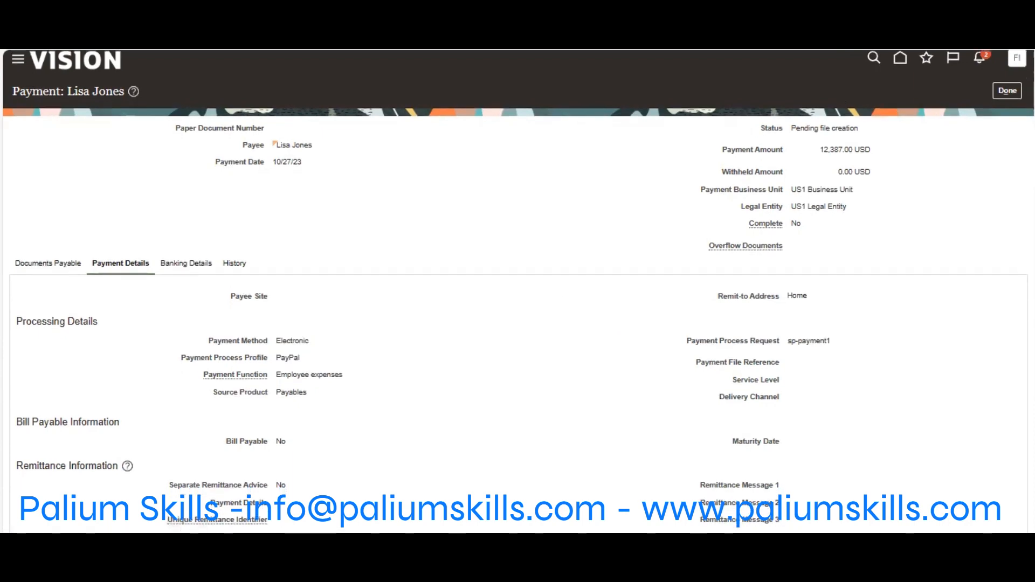
pyautogui.scroll(3, 517, 324)
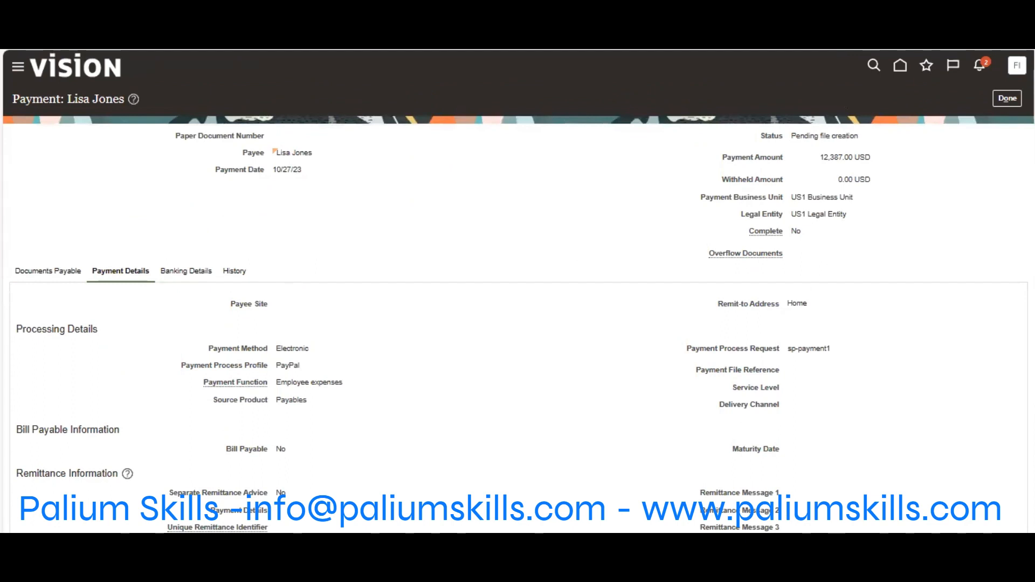
pyautogui.click(1015, 100)
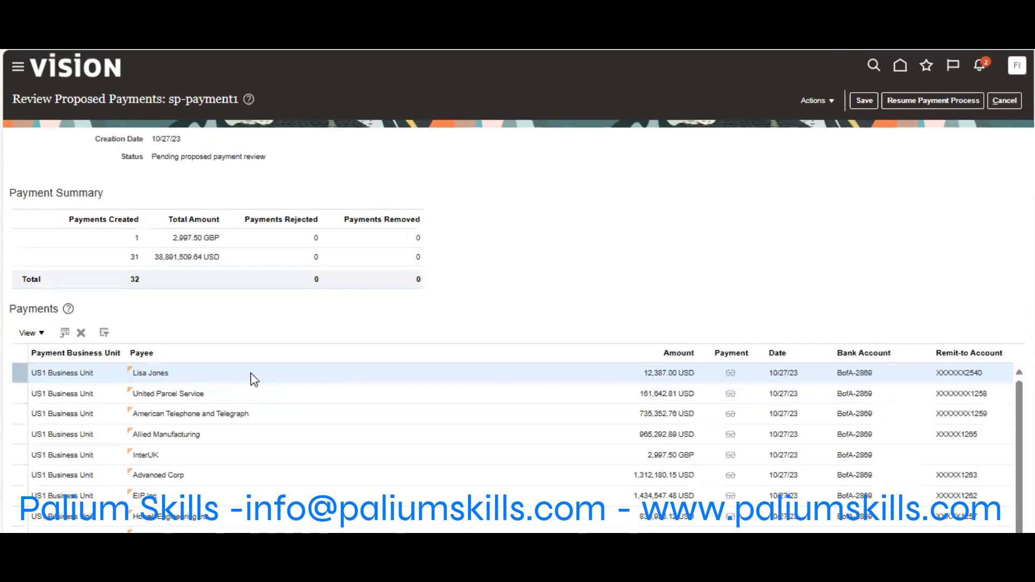
# - Remove the InterUK payment from the sp-payment1 request, confirm the removal, and check the GBP total in the payment summary
pyautogui.scroll(-3, 253, 379)
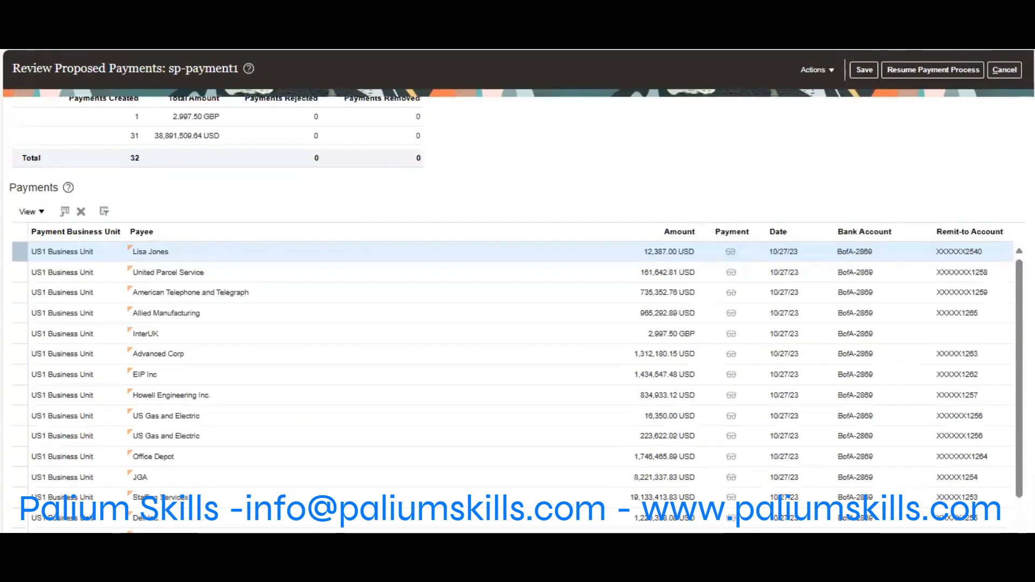
pyautogui.scroll(-2, 254, 379)
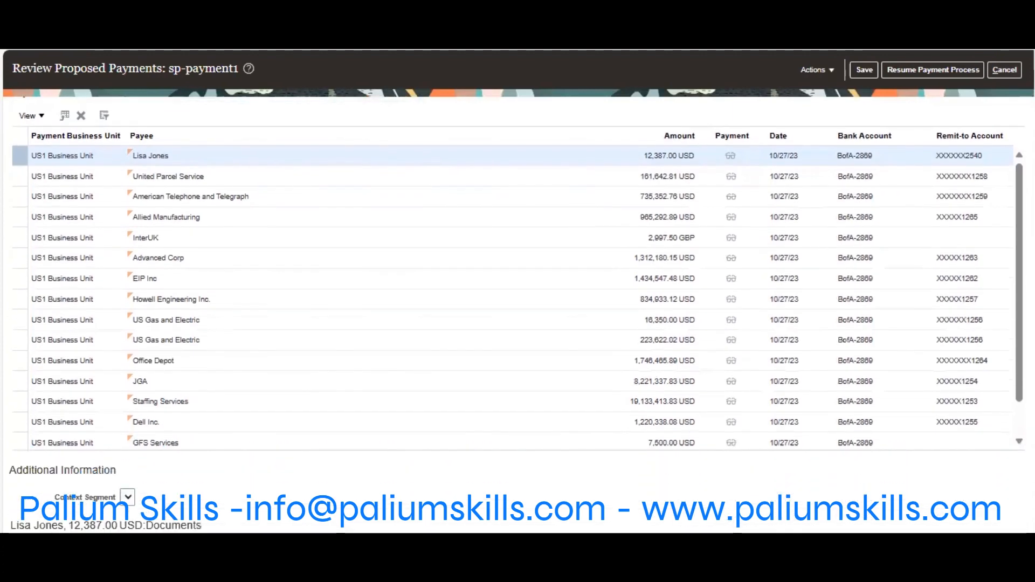
pyautogui.scroll(2, 253, 379)
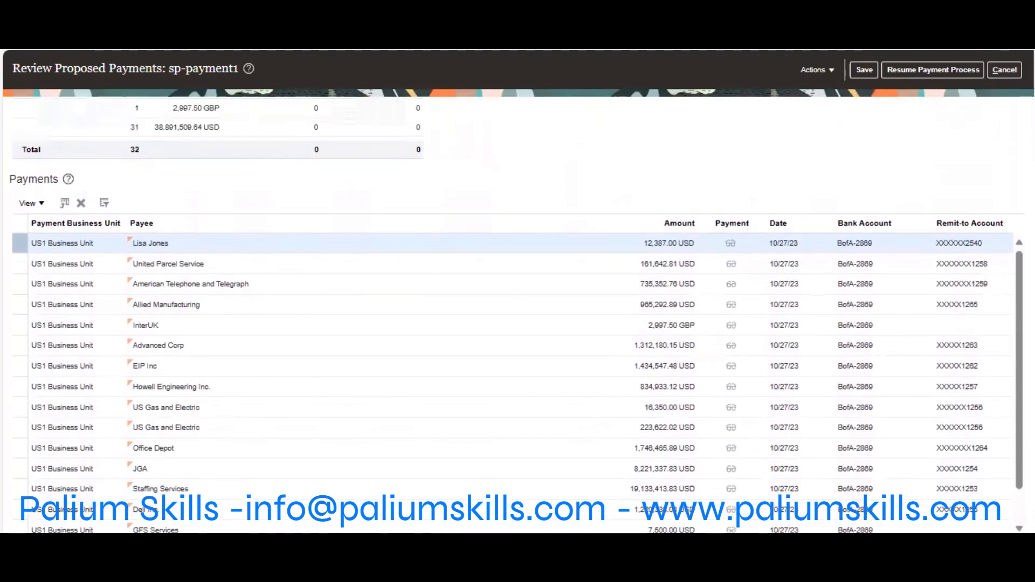
pyautogui.scroll(1, 253, 380)
pyautogui.scroll(-3, 516, 314)
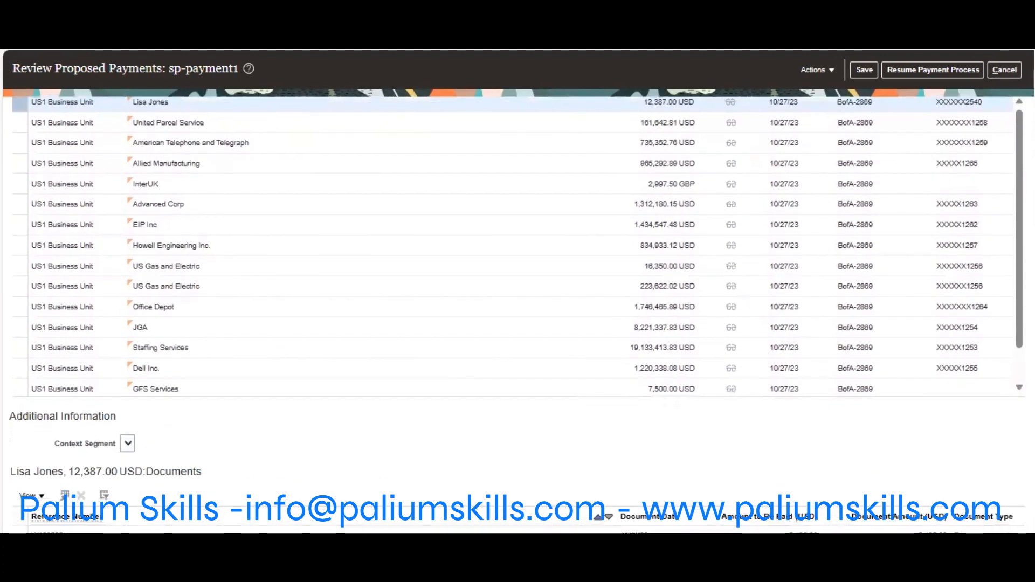
pyautogui.scroll(1, 516, 315)
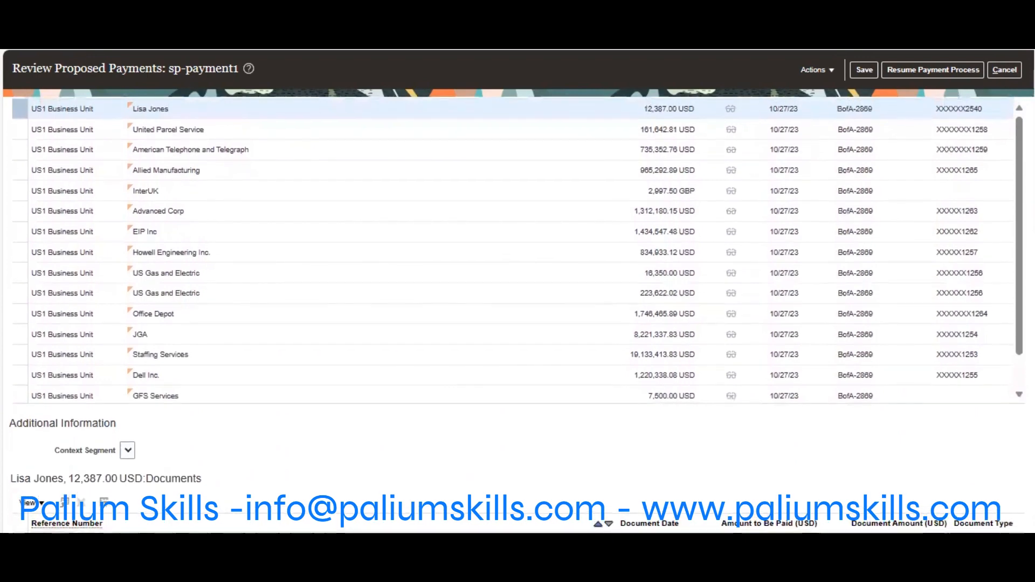
pyautogui.scroll(1, 516, 314)
pyautogui.click(413, 233)
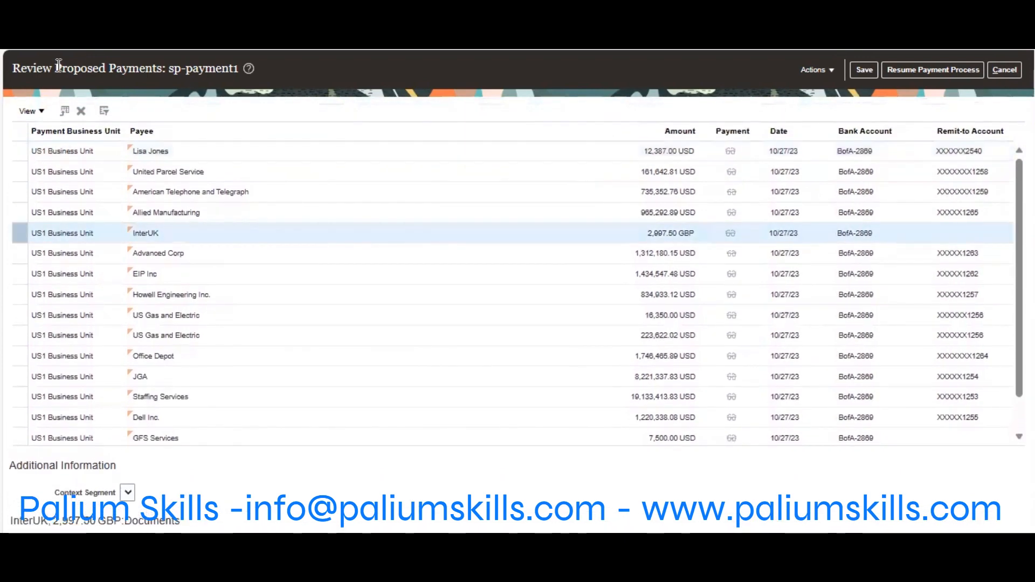
pyautogui.click(82, 113)
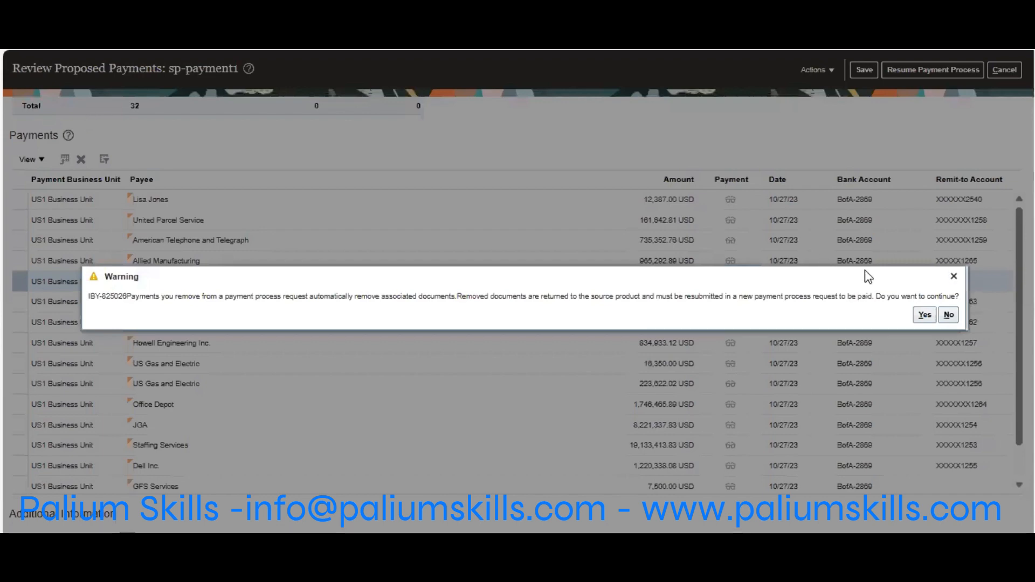
pyautogui.click(925, 315)
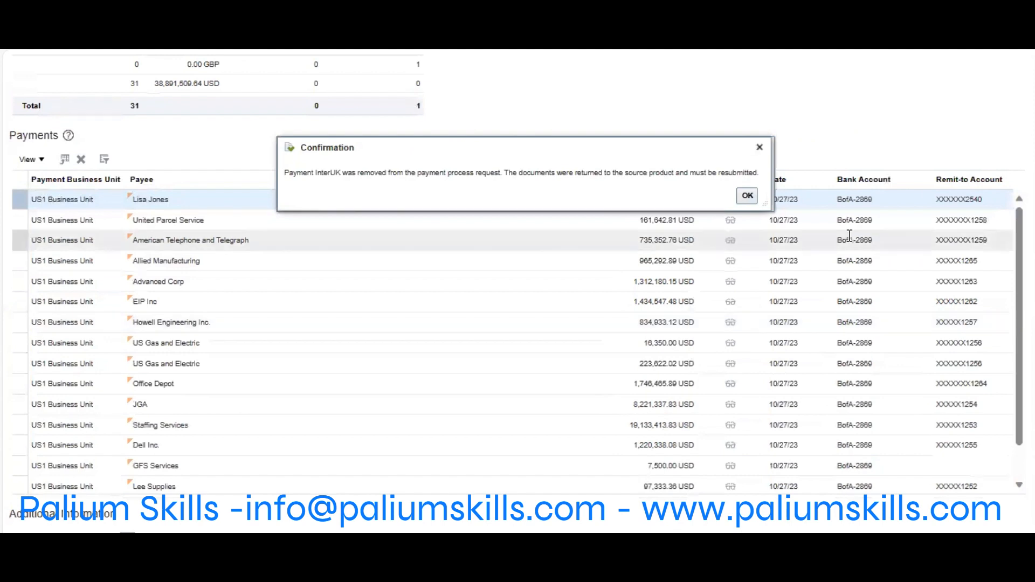
pyautogui.click(747, 196)
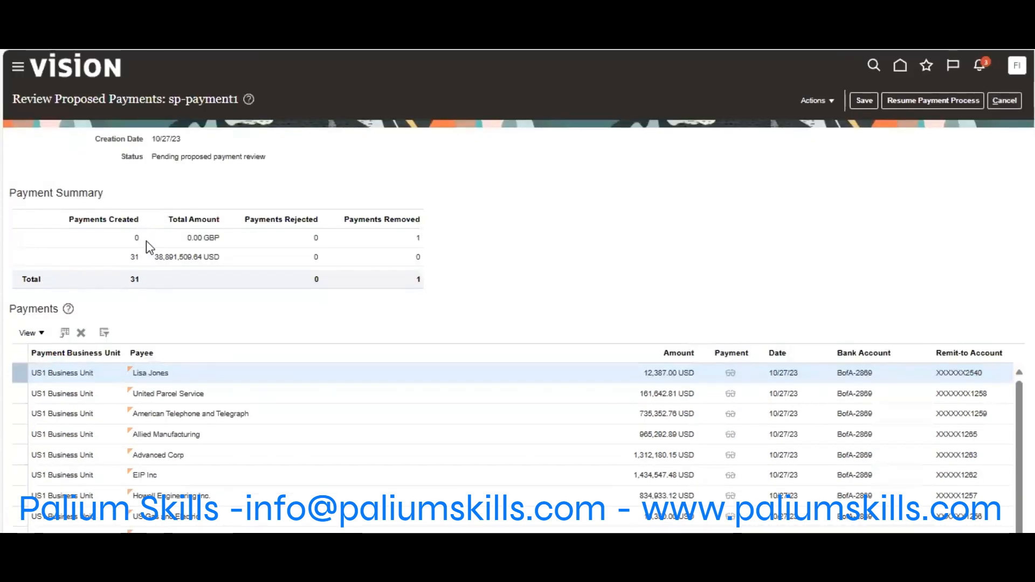
pyautogui.doubleClick(201, 238)
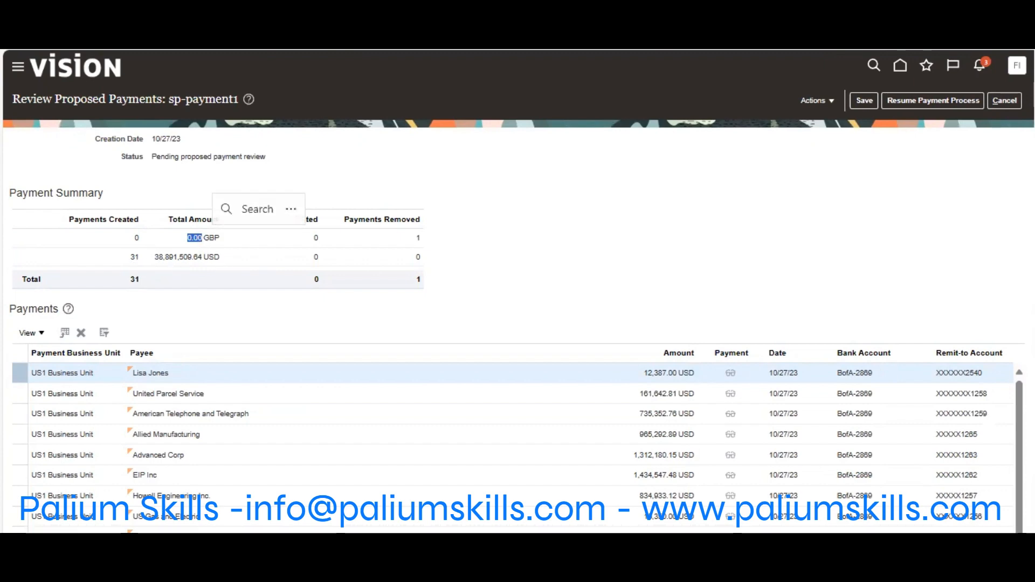
# - Look over the remaining proposed payments and sort them by amount in descending order
pyautogui.scroll(-5, 518, 324)
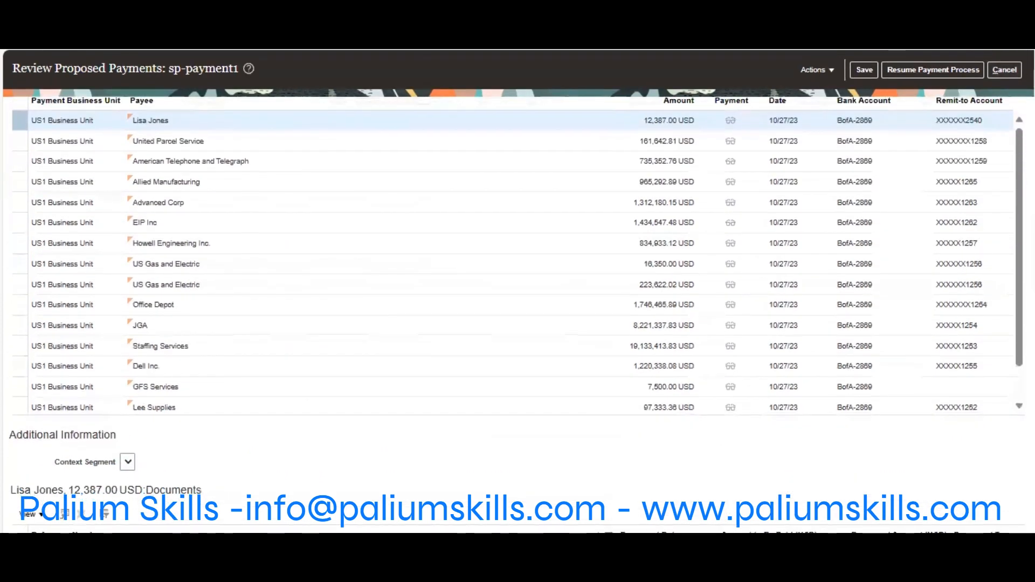
pyautogui.scroll(1, 518, 296)
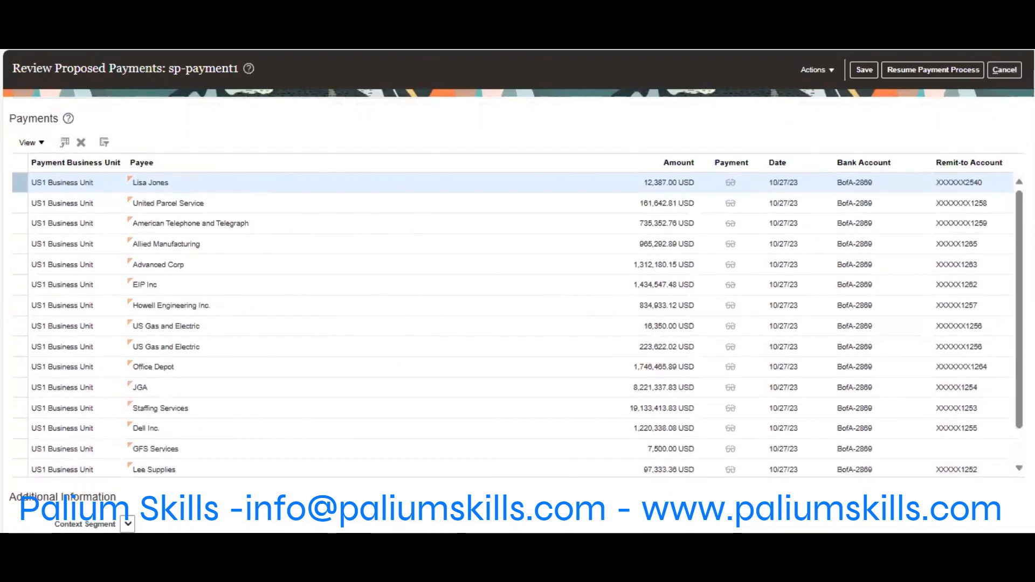
pyautogui.scroll(-1, 518, 323)
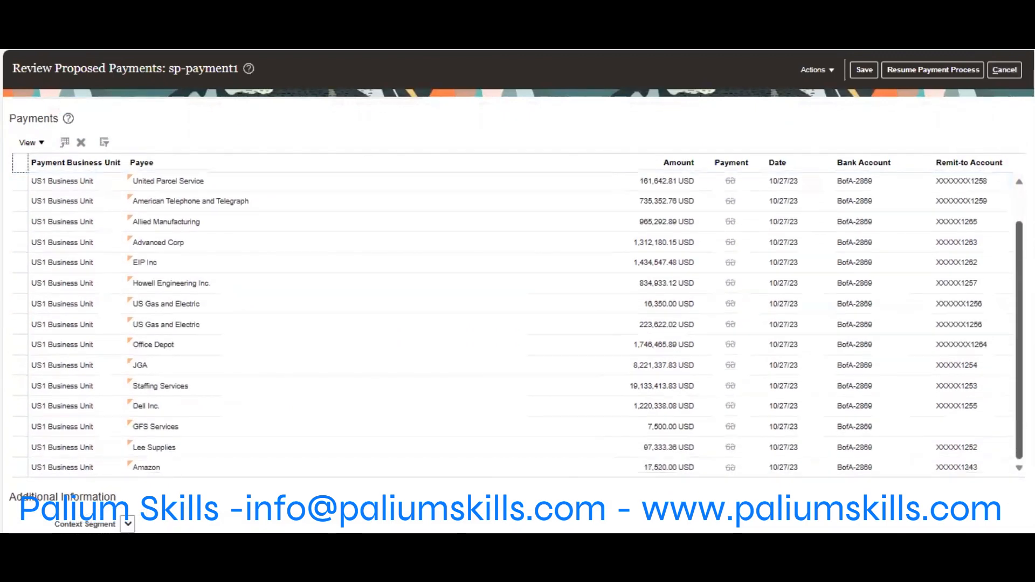
pyautogui.scroll(-3, 1024, 364)
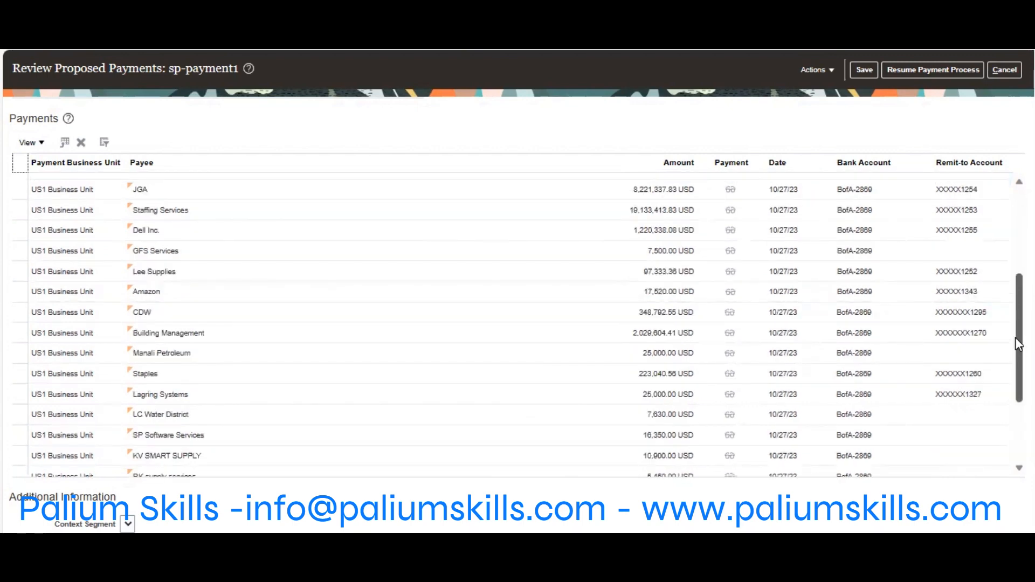
pyautogui.scroll(4, 1018, 344)
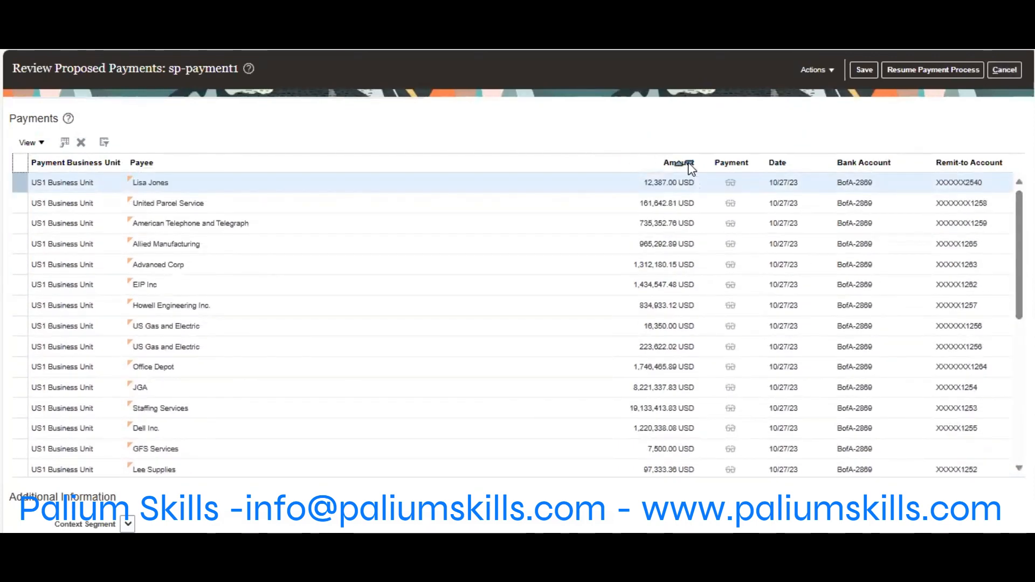
pyautogui.click(689, 164)
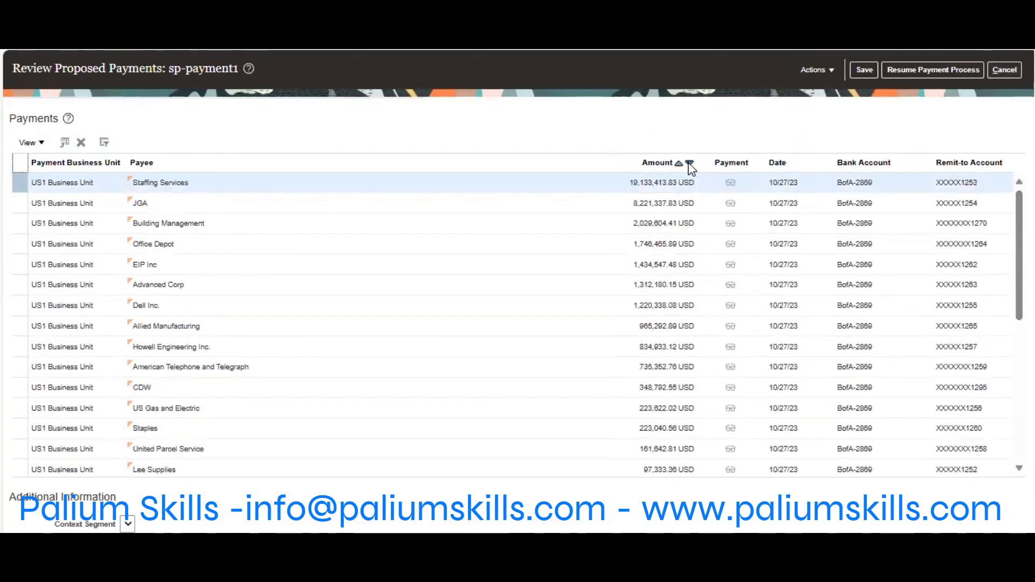
# - Remove the Staffing Services payment from the request, confirm the removal, and check the USD payment count in the summary
pyautogui.click(585, 180)
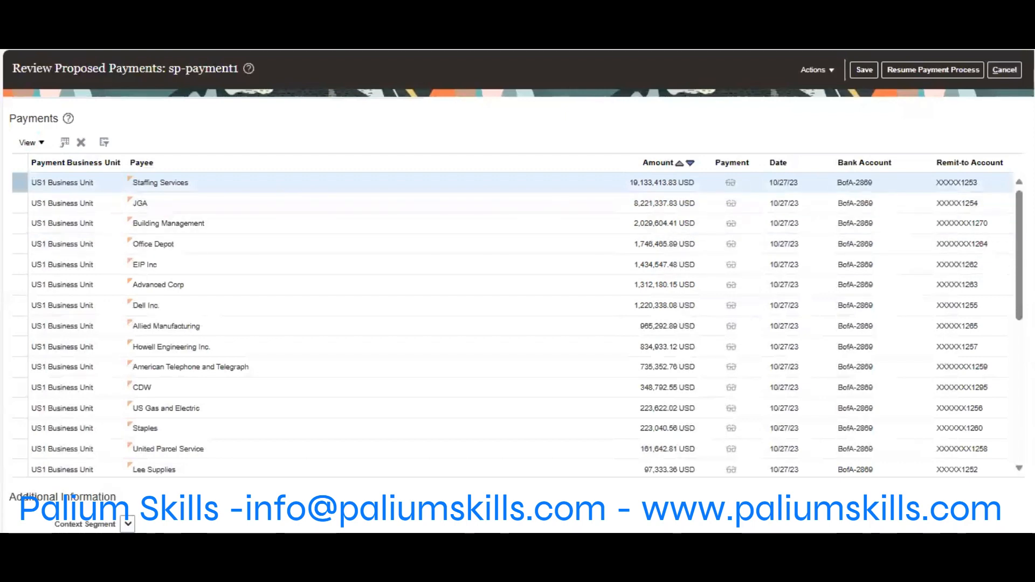
pyautogui.scroll(3, 158, 367)
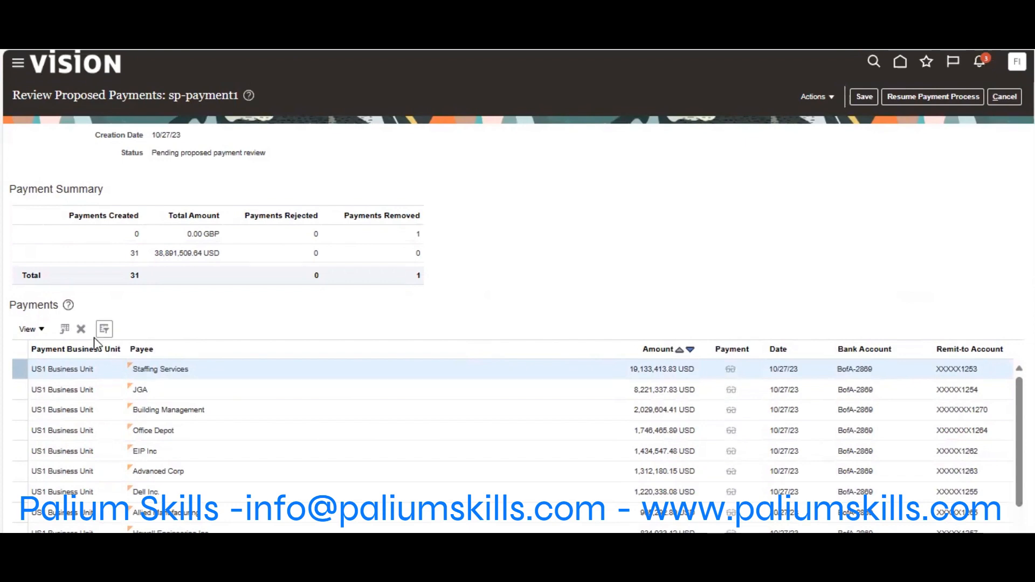
pyautogui.click(81, 329)
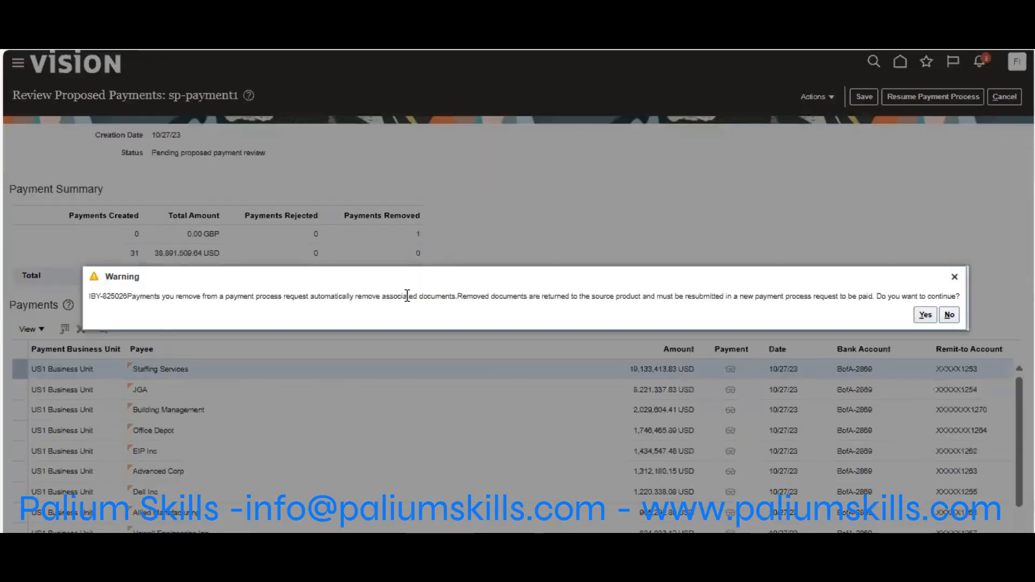
pyautogui.click(925, 315)
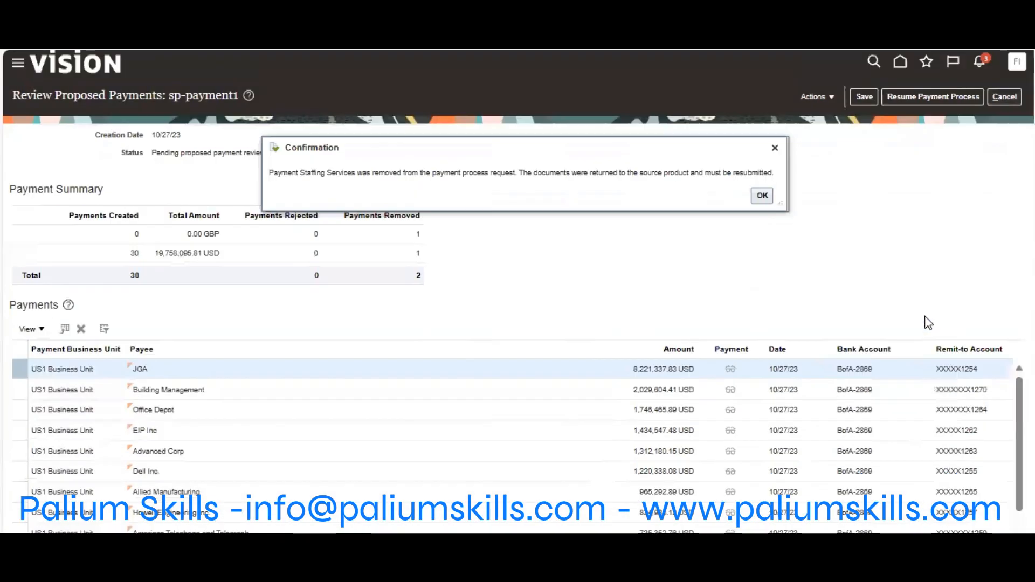
pyautogui.click(761, 195)
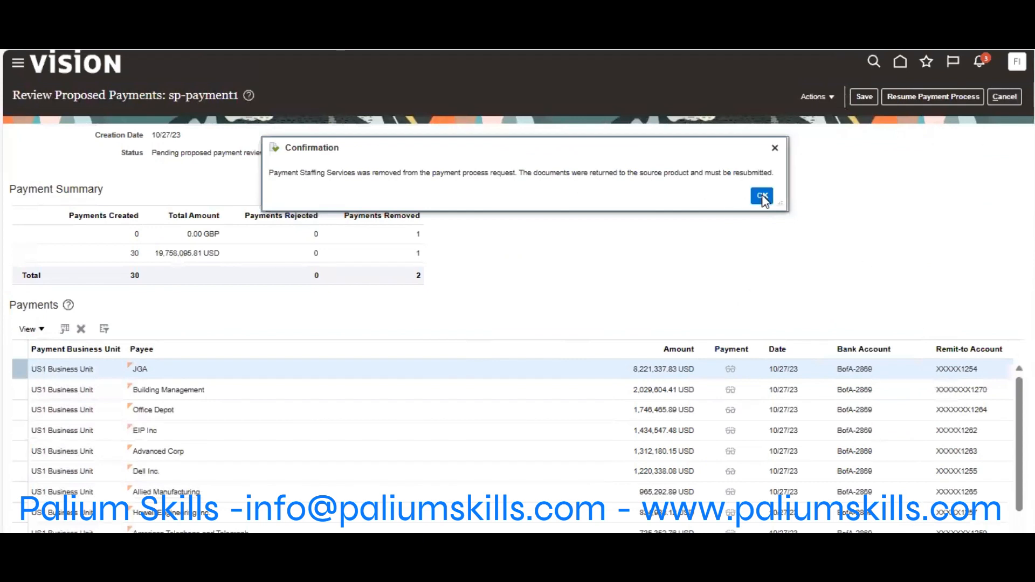
pyautogui.doubleClick(135, 253)
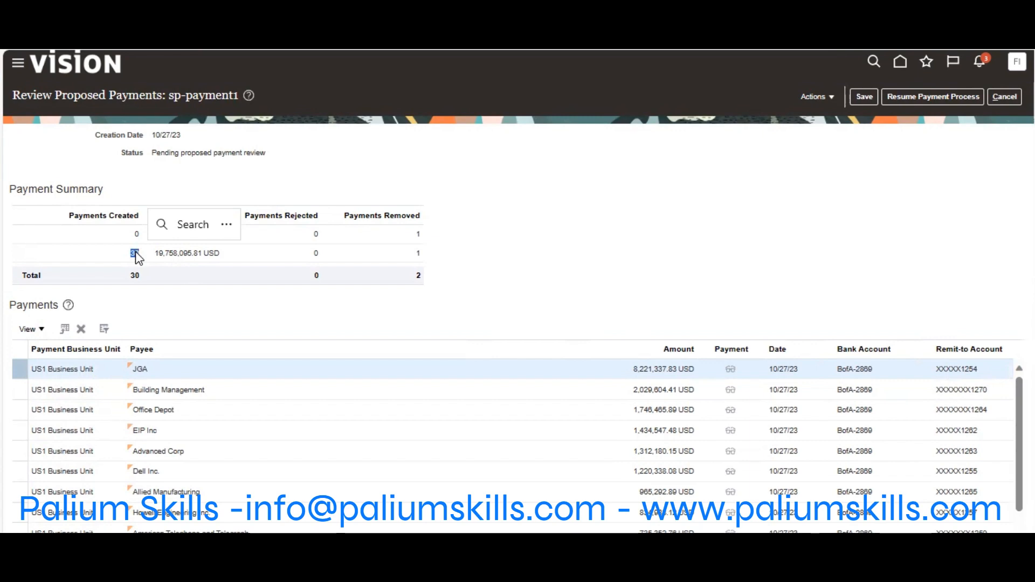
# - Show the column filters, filter the proposed payments by payee JGA, and clear that filter again
pyautogui.click(105, 328)
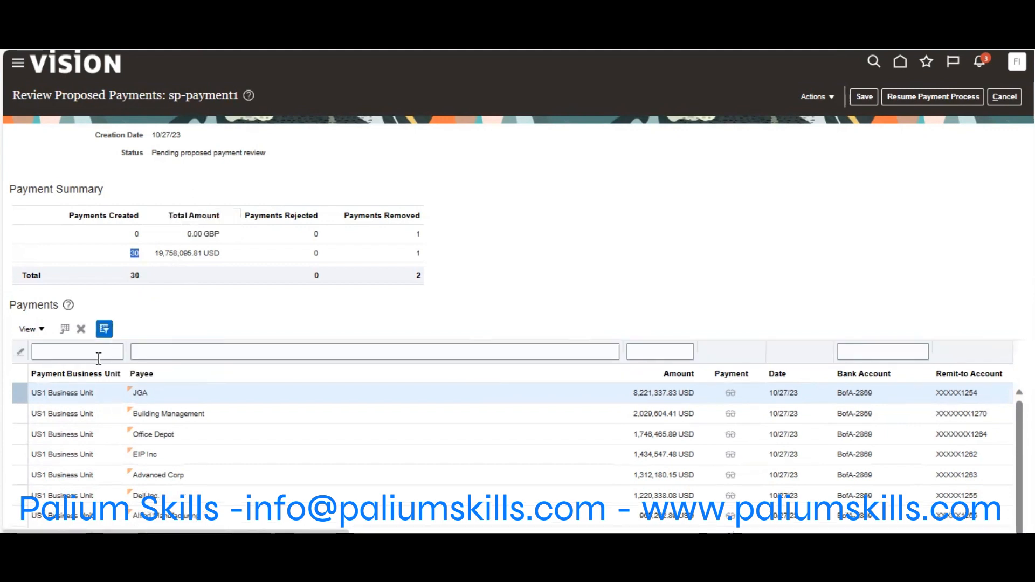
pyautogui.click(220, 350)
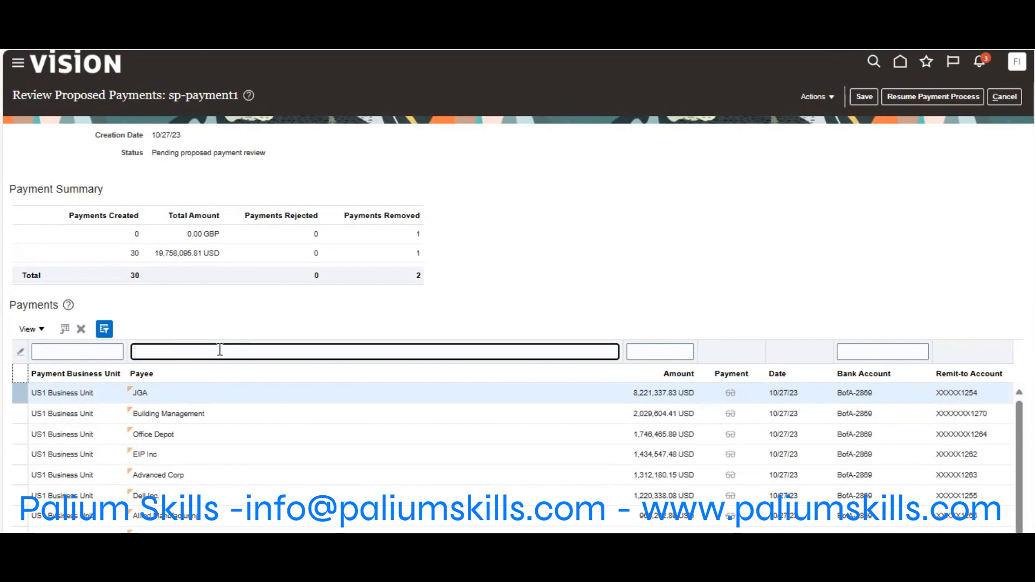
pyautogui.write('JGA')
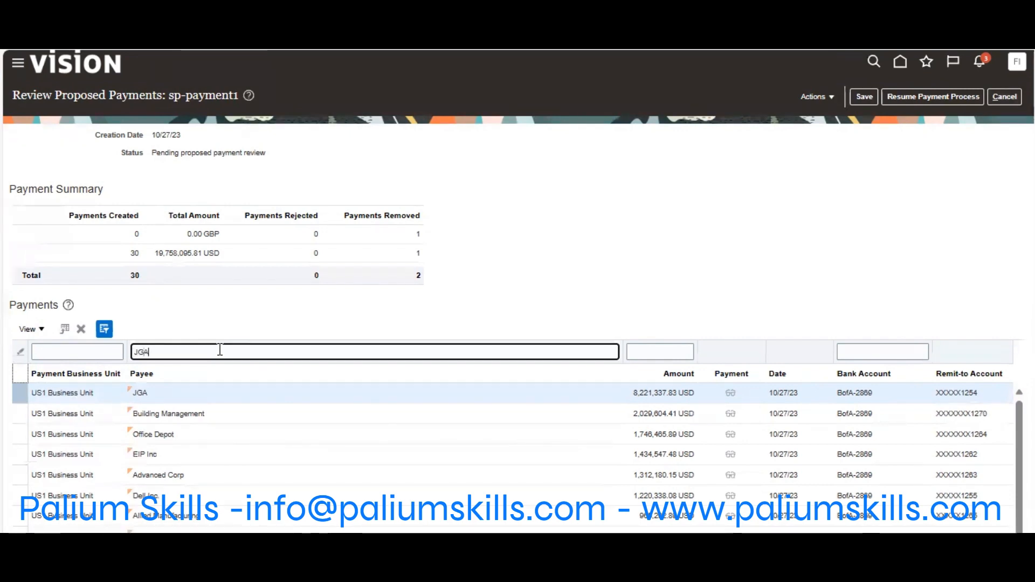
pyautogui.press('Return')
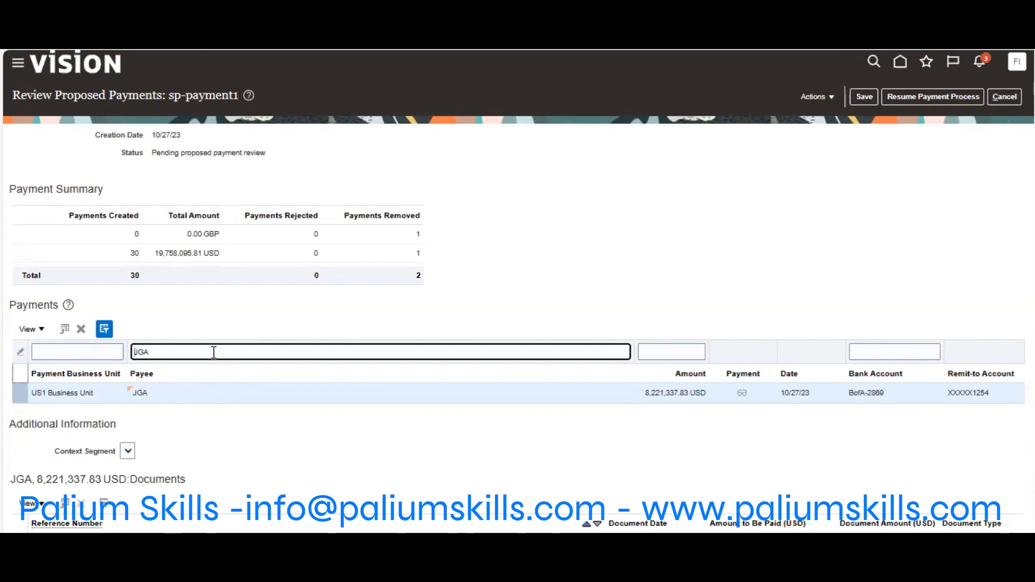
pyautogui.press('Delete')
pyautogui.press('Delete')
pyautogui.press('Return')
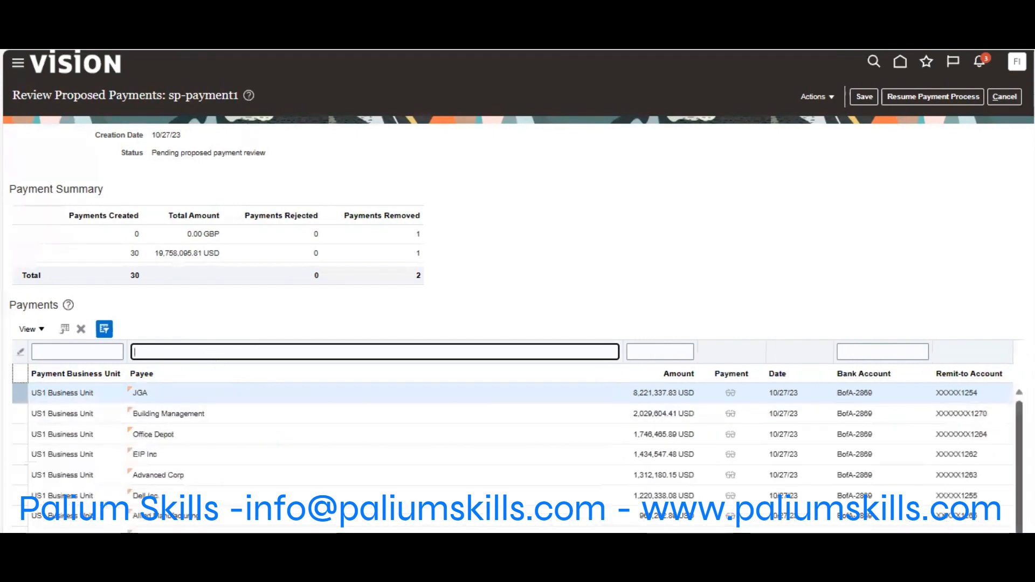
# - Filter the proposed payments by payee "Off" and select the Office Depot payment
pyautogui.scroll(-5, 518, 323)
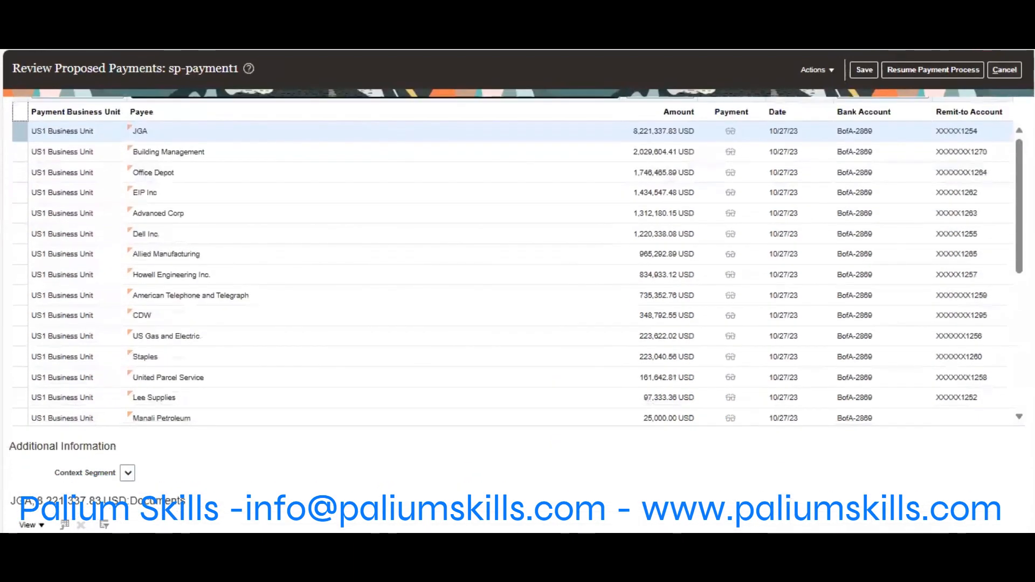
pyautogui.scroll(3, 518, 270)
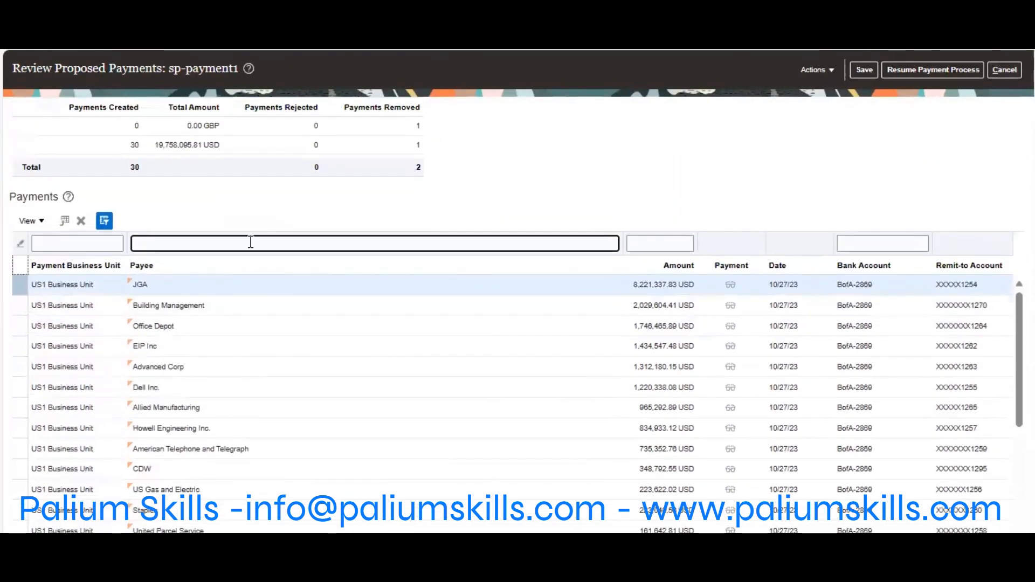
pyautogui.write('Off')
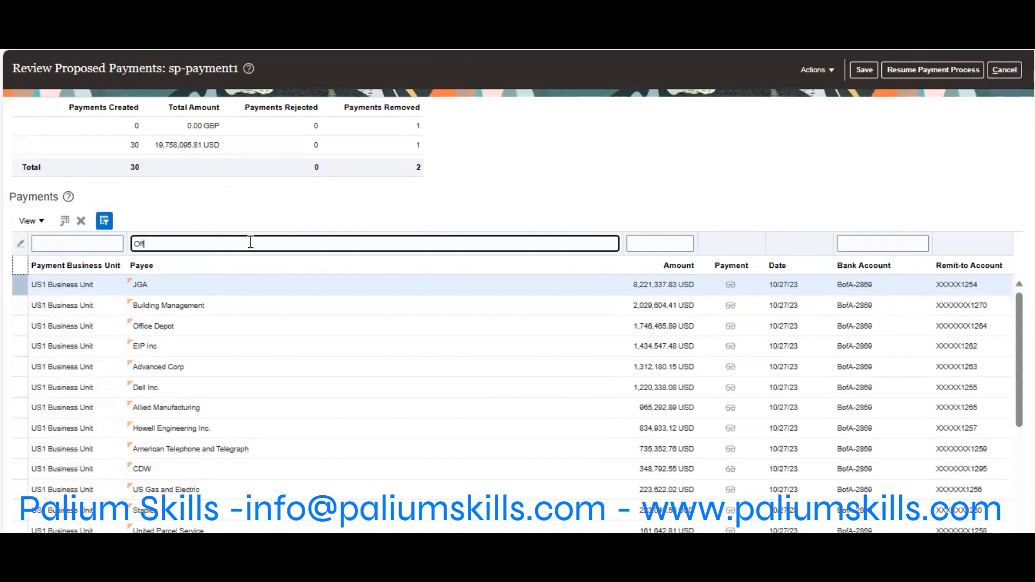
pyautogui.press('Return')
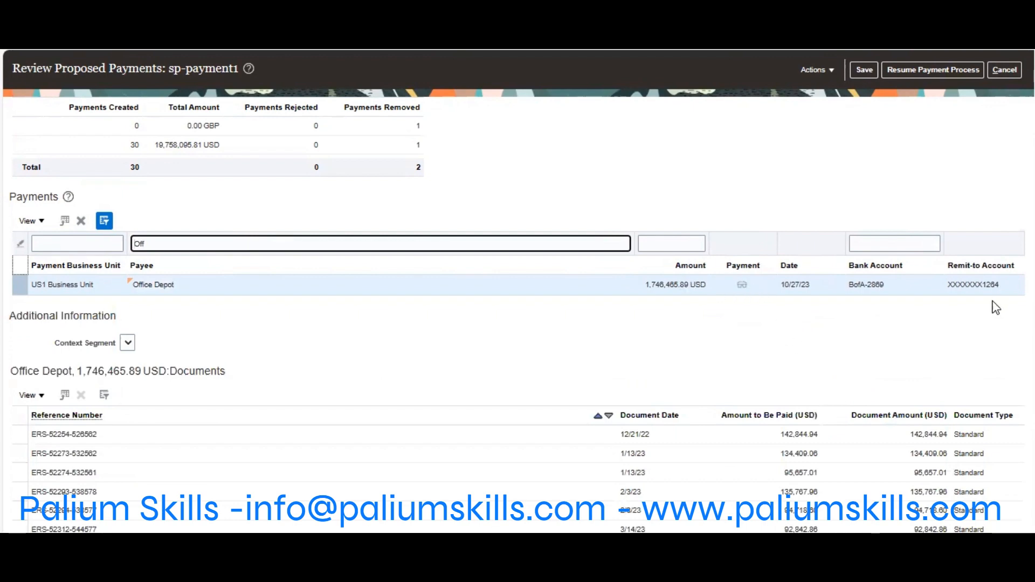
pyautogui.click(424, 282)
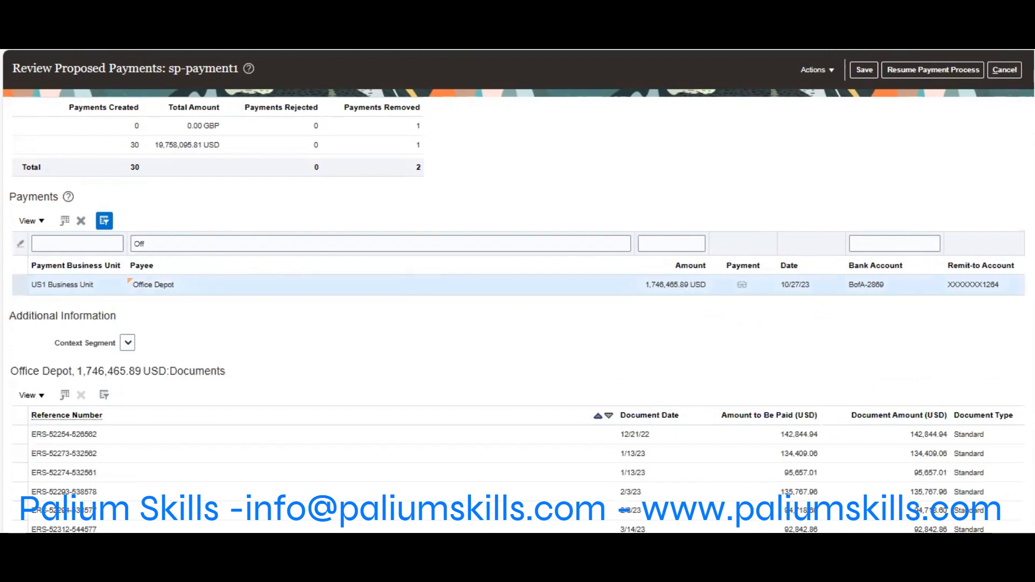
# - Look through the documents included in the Office Depot payment, checking their dates and amounts
pyautogui.scroll(-3, 518, 323)
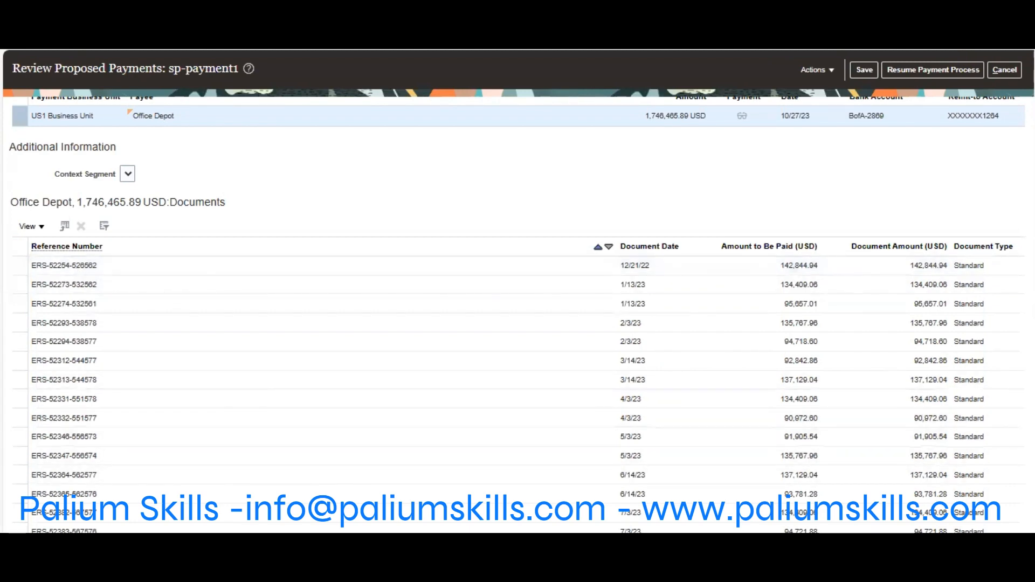
pyautogui.scroll(5, 704, 128)
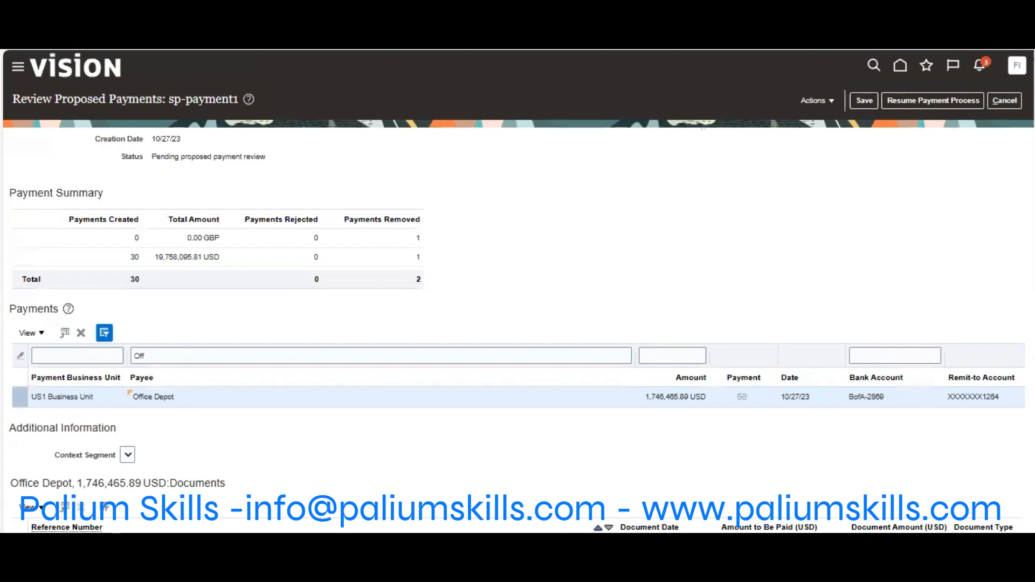
pyautogui.scroll(-5, 703, 128)
pyautogui.scroll(4, 703, 128)
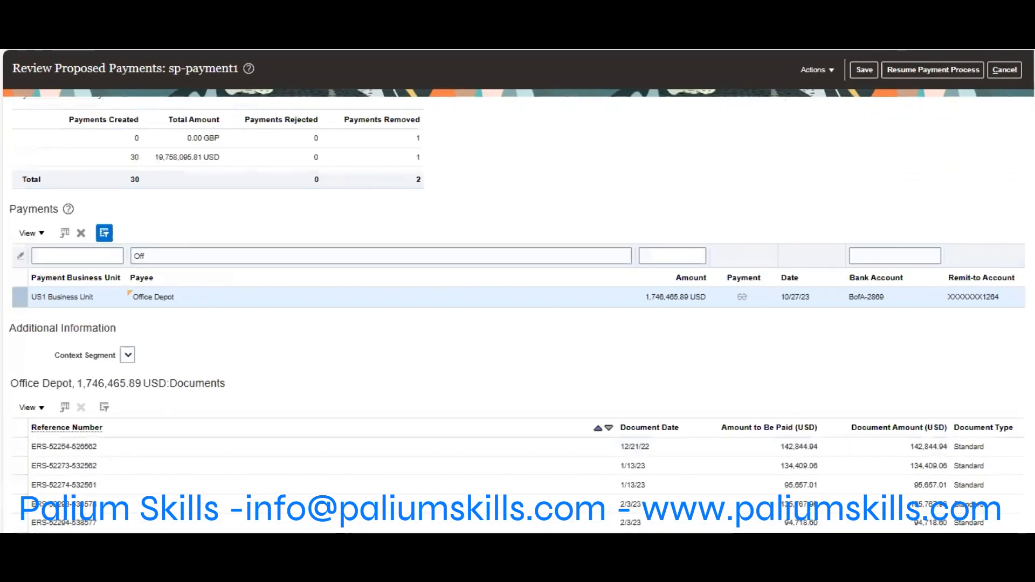
# - Check which actions are available for the sp-payment1 request without choosing any
pyautogui.scroll(2, 704, 128)
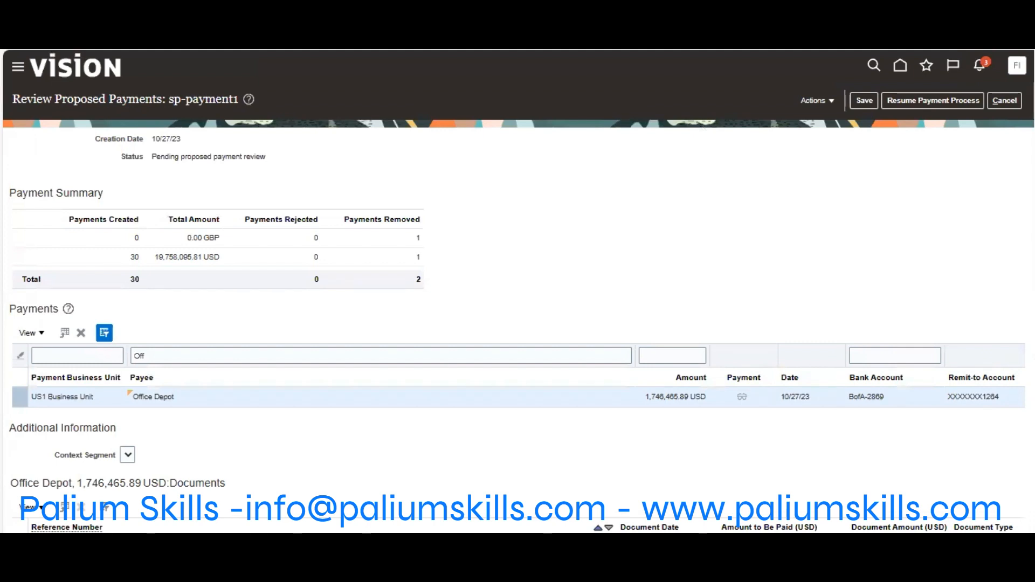
pyautogui.click(830, 106)
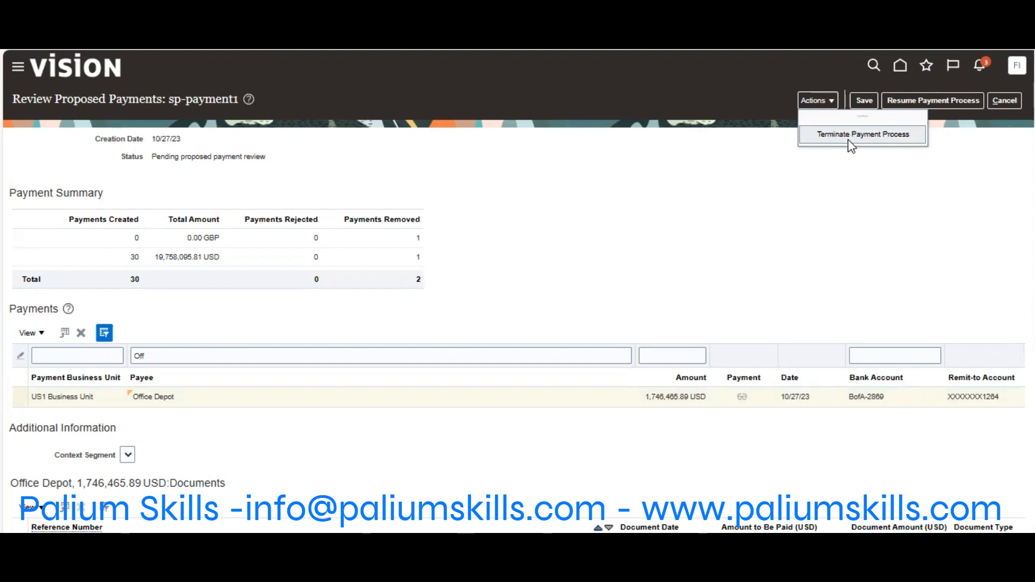
pyautogui.click(716, 219)
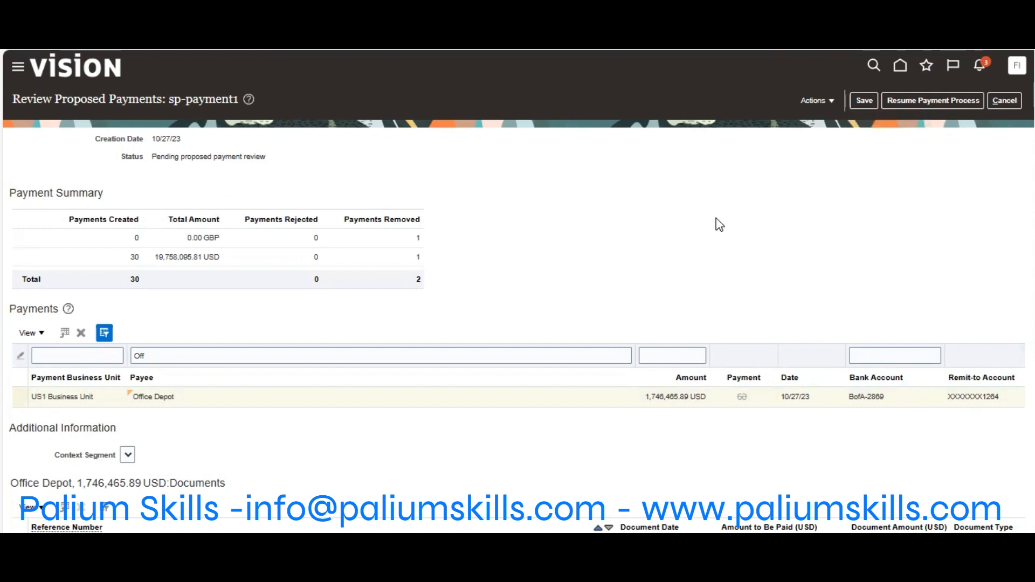
# - Clear the payee filter to list all proposed payments again
pyautogui.click(178, 354)
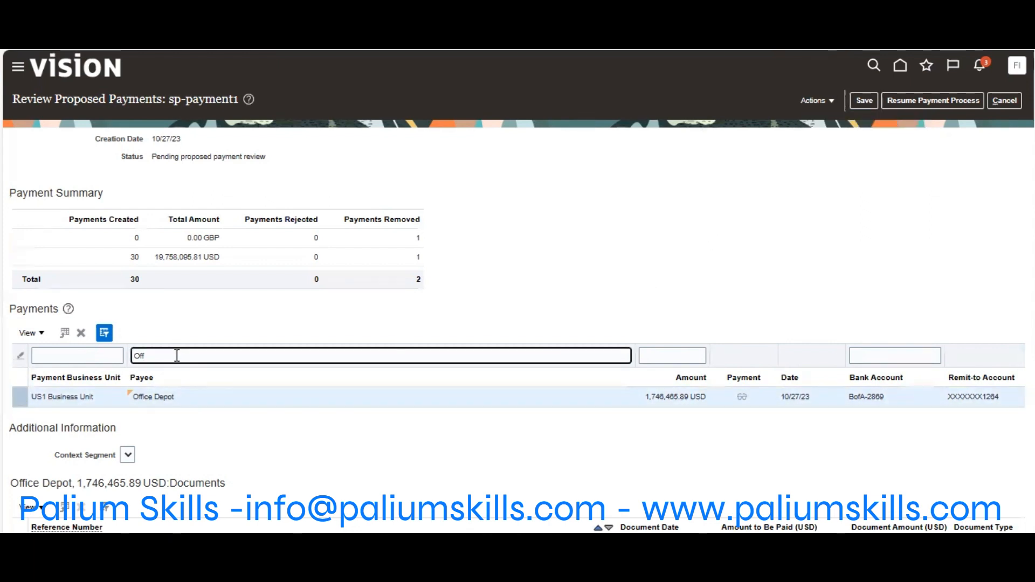
pyautogui.press('BackSpace')
pyautogui.press('BackSpace')
pyautogui.press('Return')
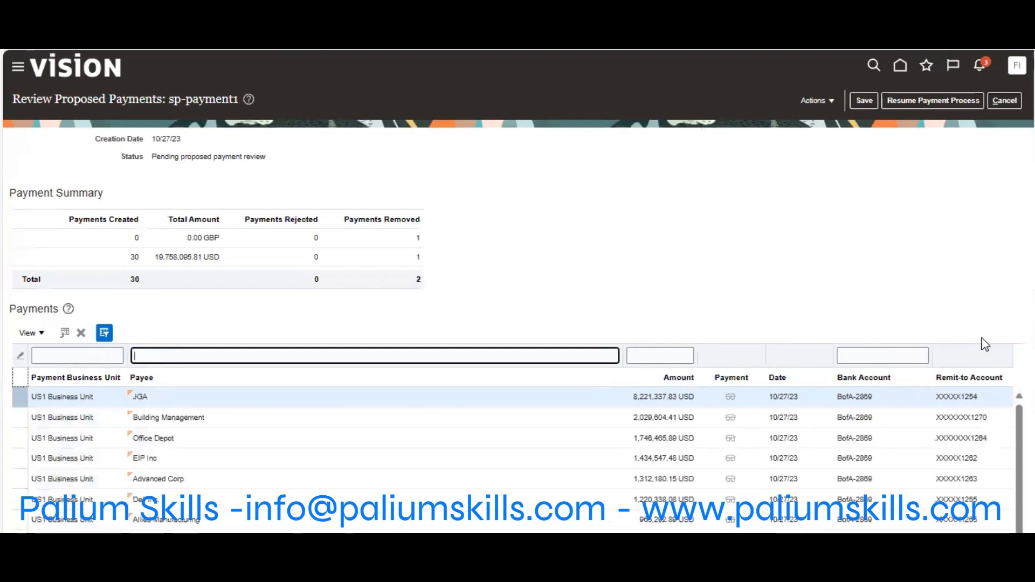
# - Remove the JGA payment from the payment process request and confirm the removal
pyautogui.scroll(-3, 188, 253)
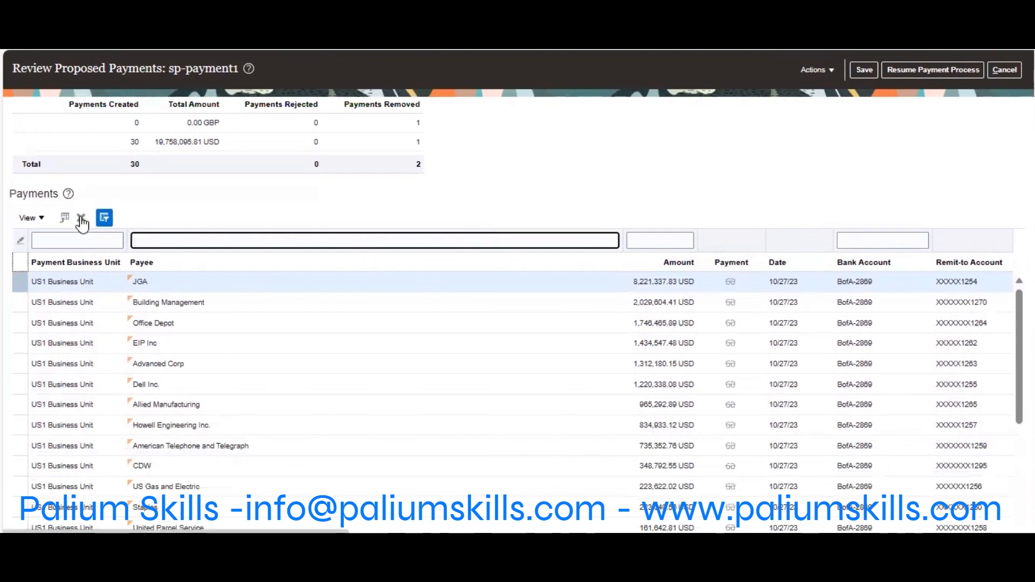
pyautogui.click(79, 218)
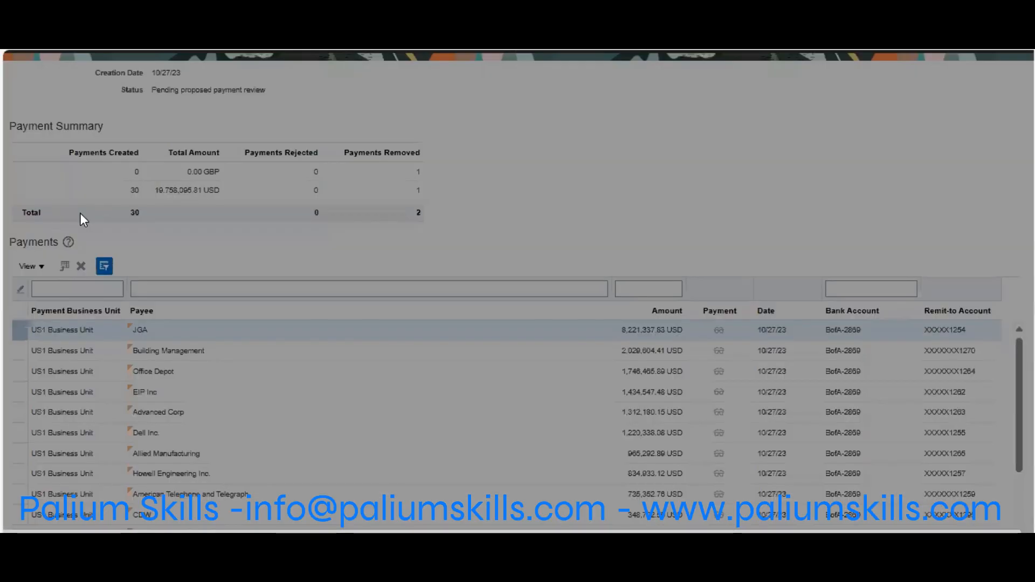
pyautogui.click(925, 316)
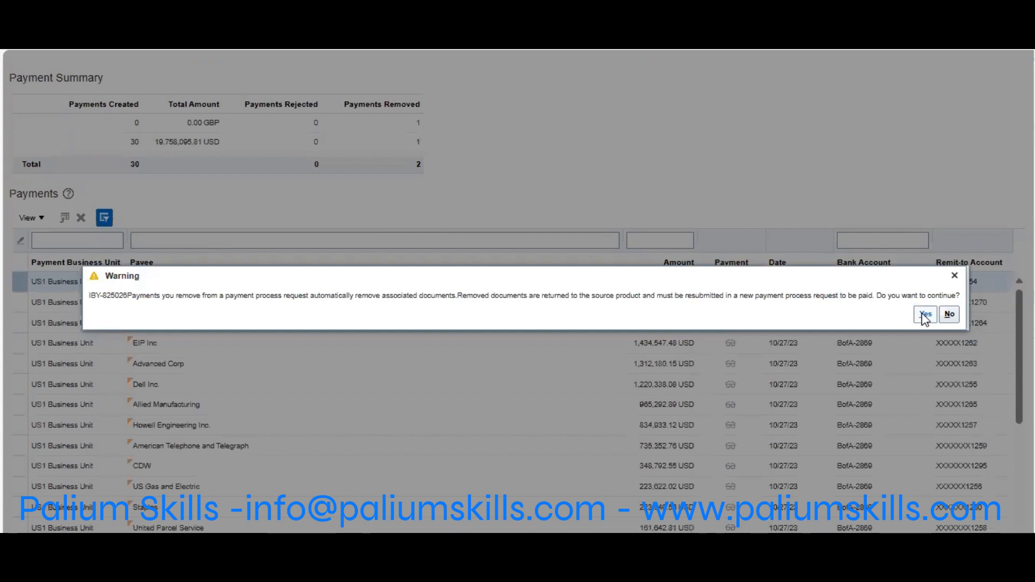
pyautogui.click(742, 193)
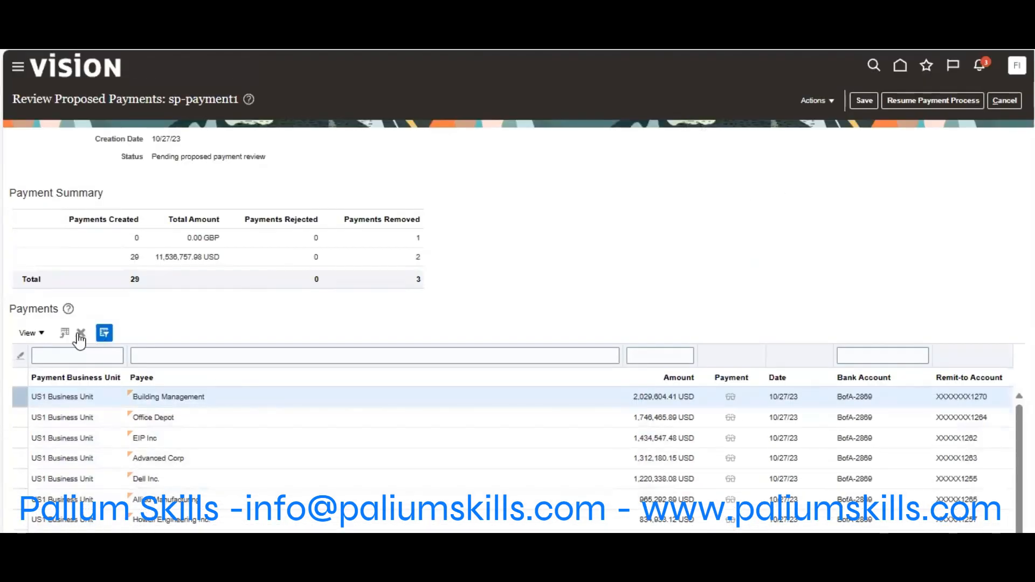
# - Remove the Building Management and Office Depot payments from the request, confirming each removal
pyautogui.click(81, 332)
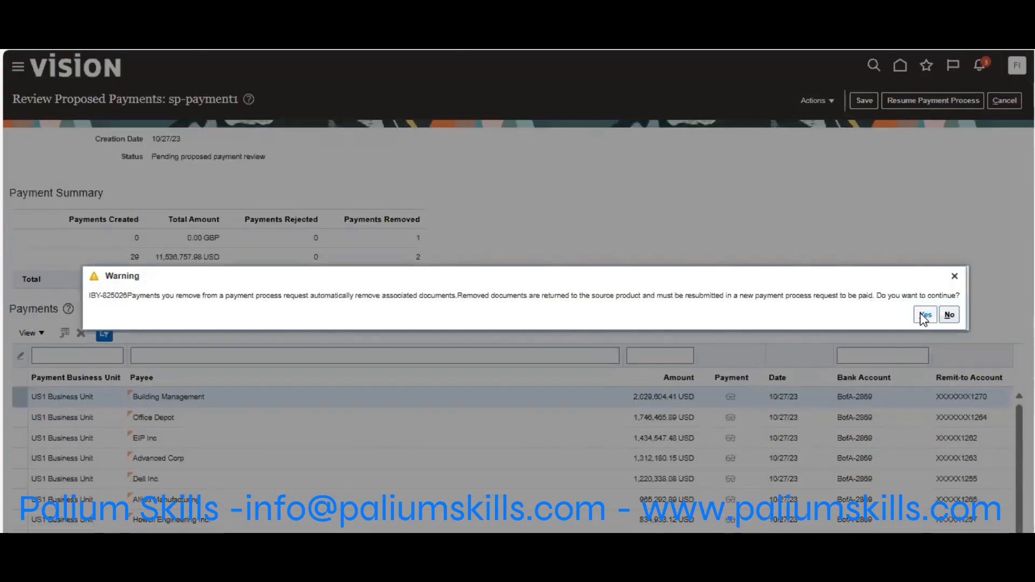
pyautogui.click(924, 316)
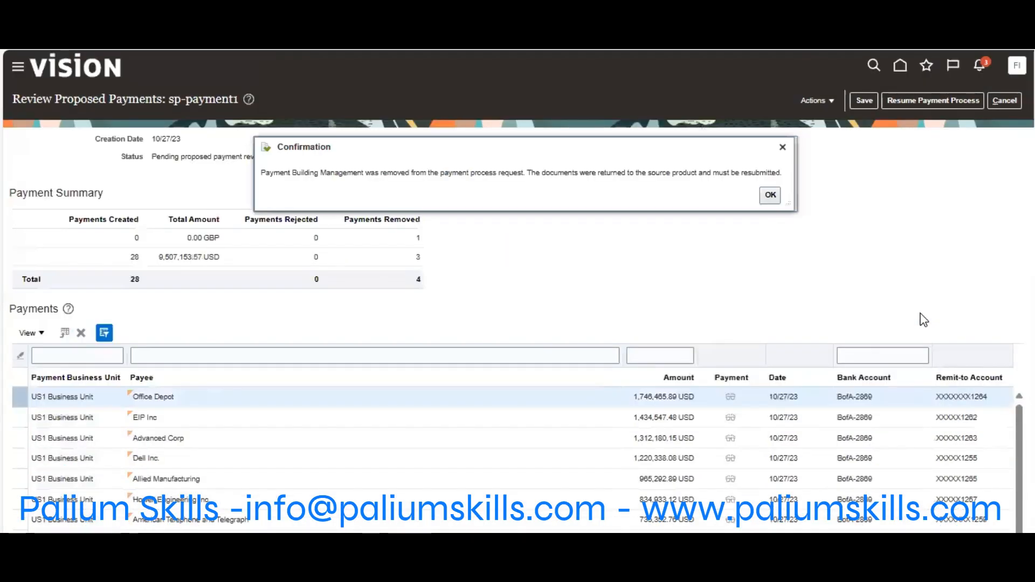
pyautogui.click(770, 195)
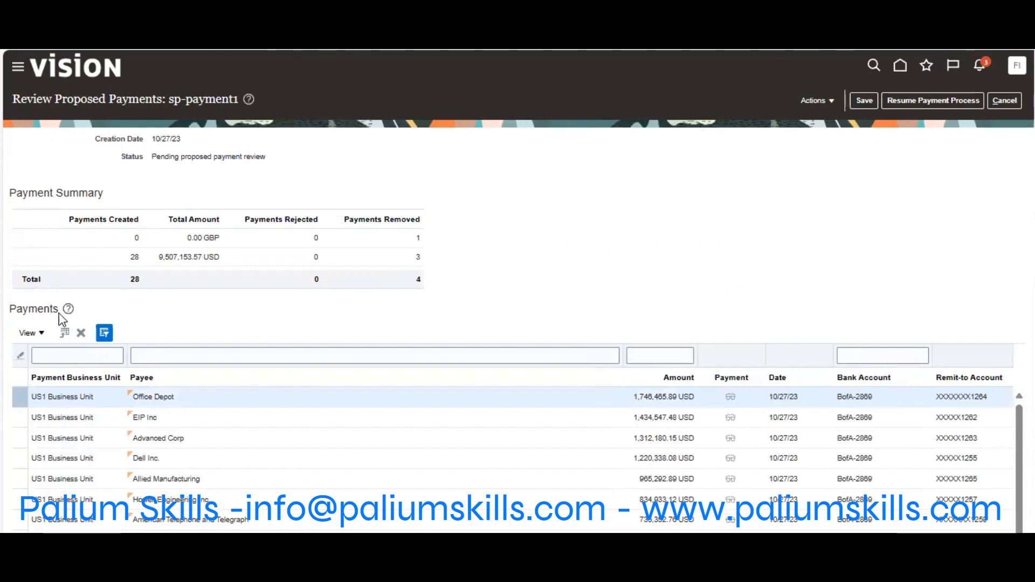
pyautogui.click(81, 332)
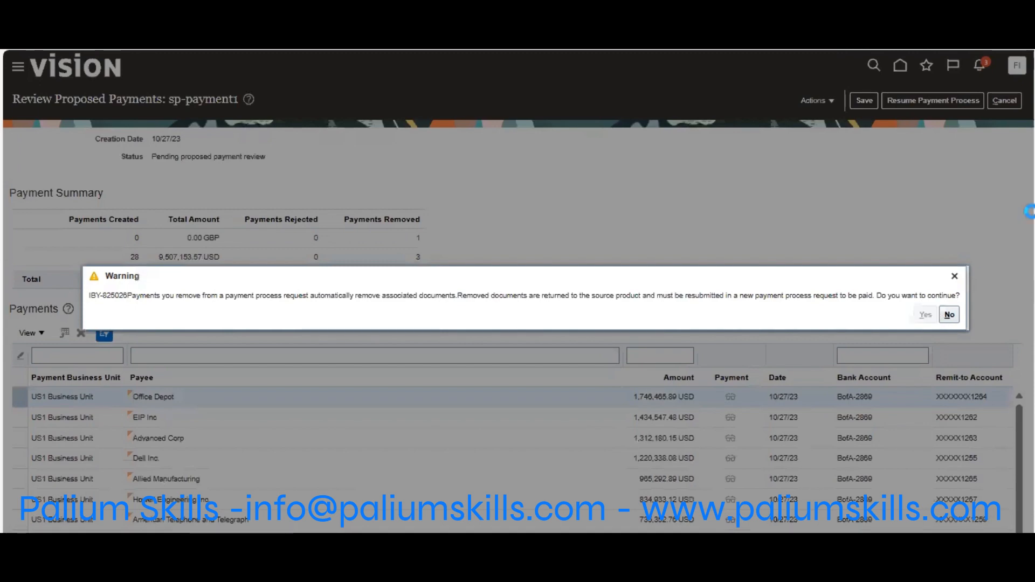
pyautogui.click(935, 312)
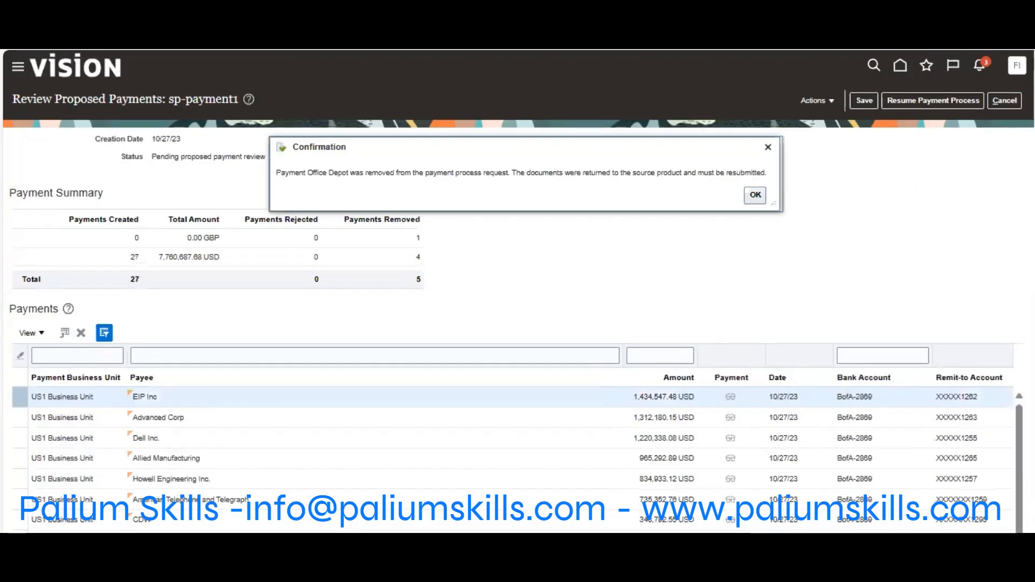
pyautogui.click(755, 195)
# - Try selecting the EIP Inc, Advanced Corp and Dell Inc. payments together in the payments list
pyautogui.scroll(-4, 517, 323)
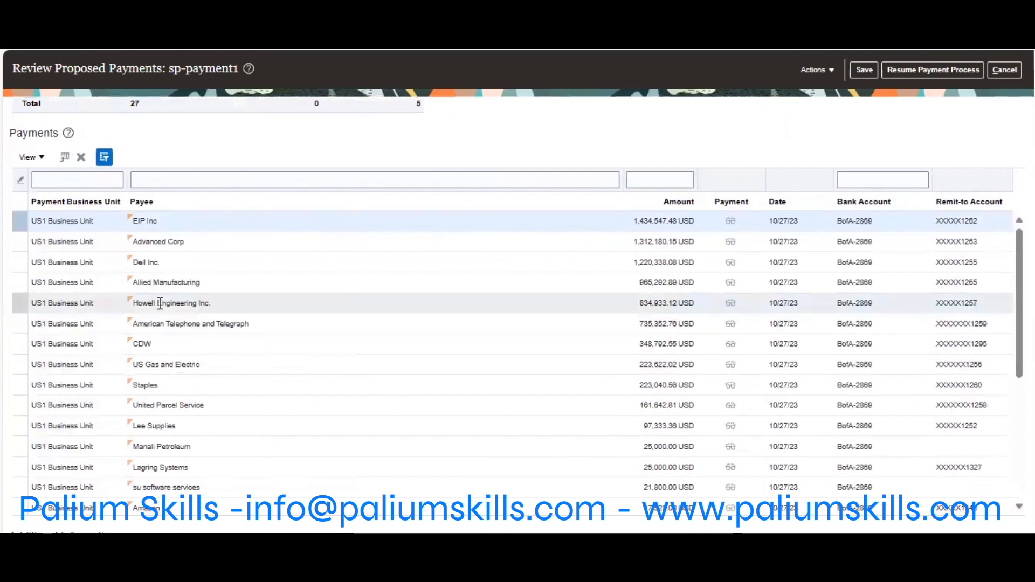
pyautogui.moveTo(187, 324); pyautogui.dragTo(192, 335)
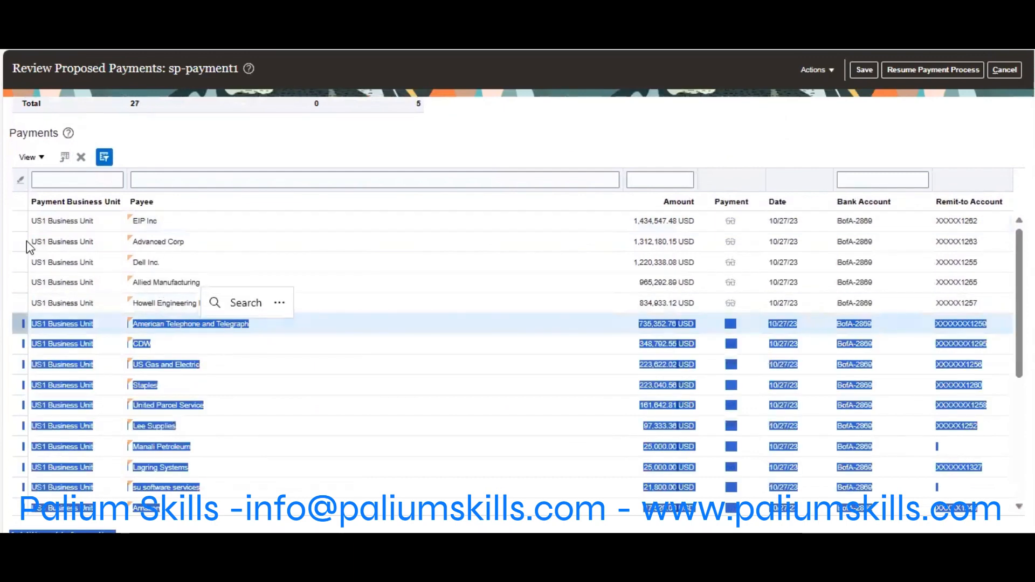
pyautogui.click(12, 221)
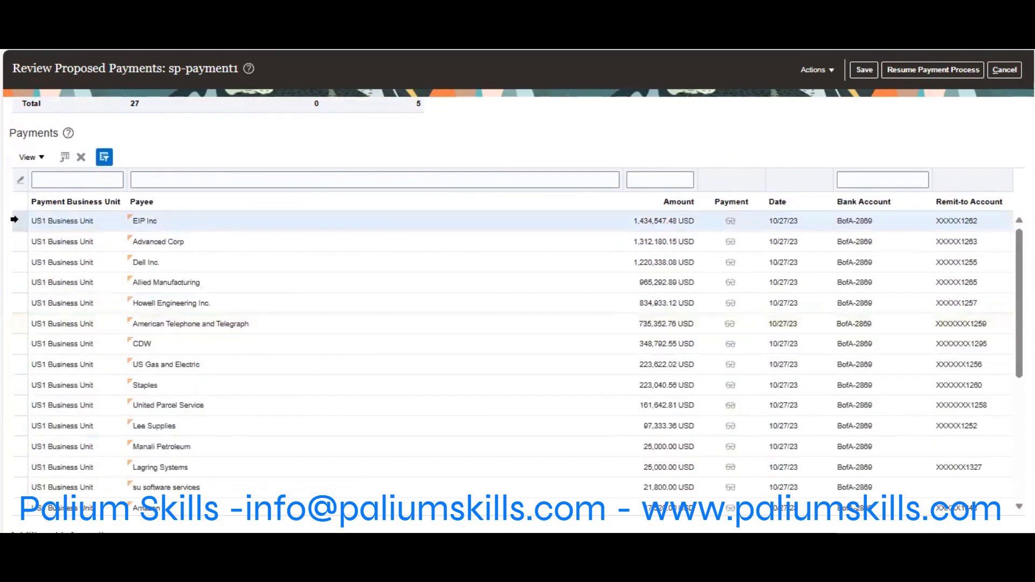
pyautogui.click(15, 243)
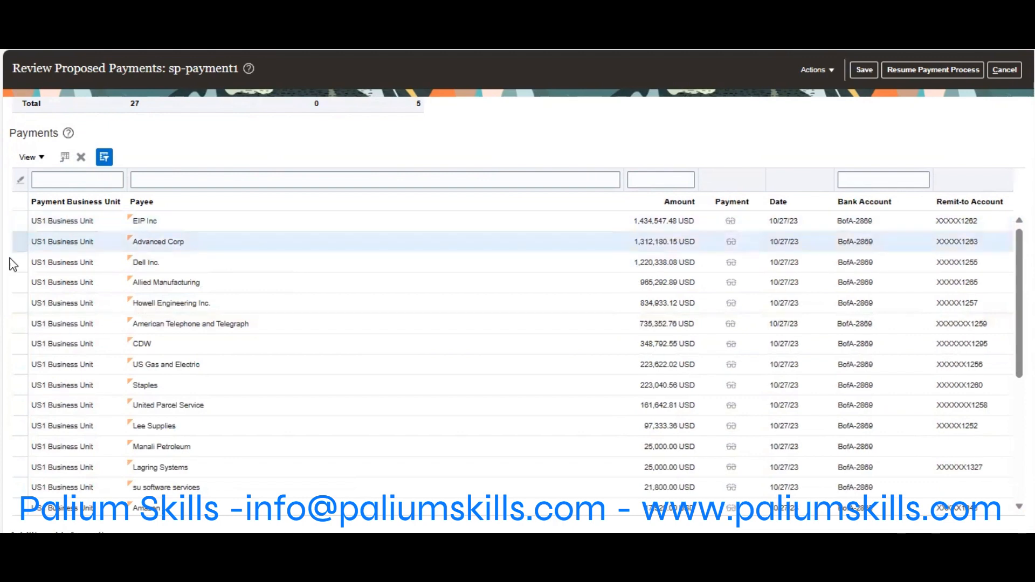
pyautogui.click(17, 258)
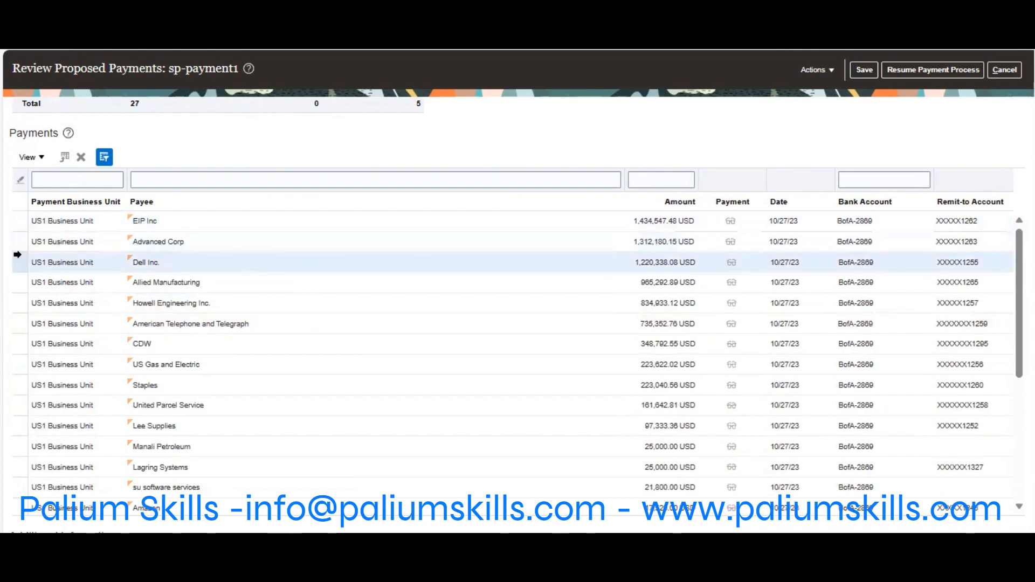
pyautogui.click(20, 222)
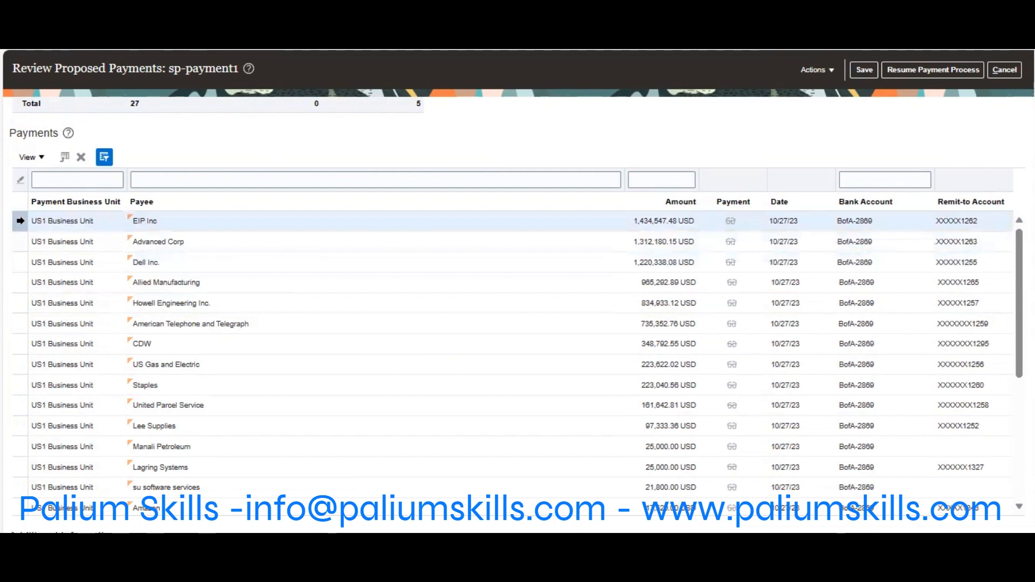
# - Select the Dell Inc. payment, remove it from the request, and confirm the removal
pyautogui.keyDown('shift'); pyautogui.click(15, 262); pyautogui.keyUp('shift')
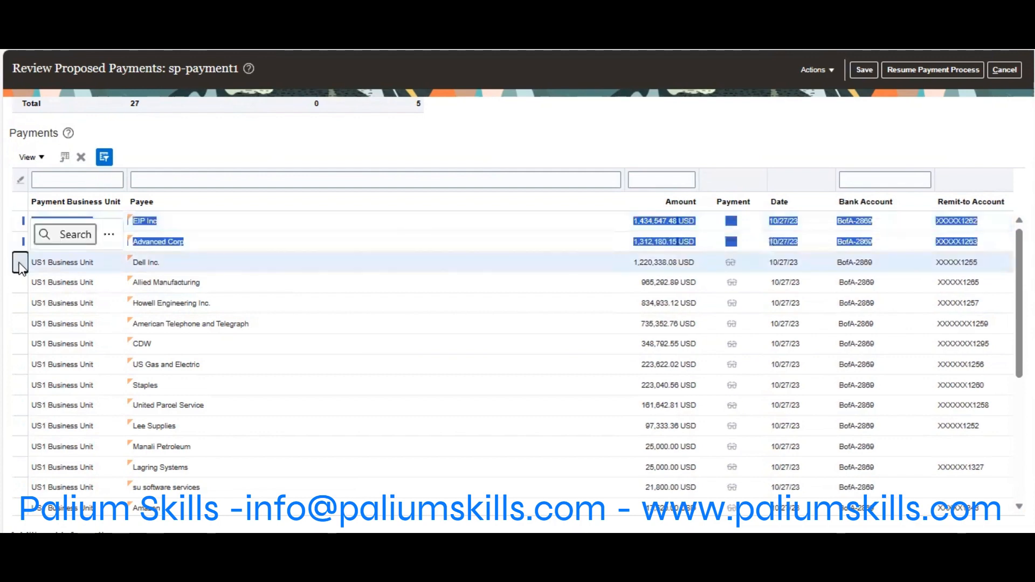
pyautogui.click(83, 158)
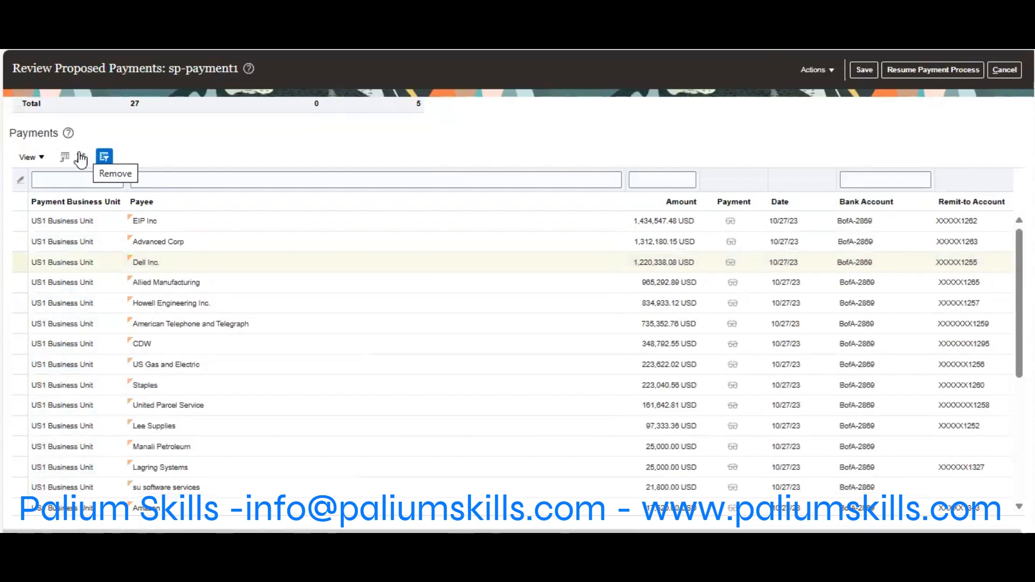
pyautogui.click(81, 158)
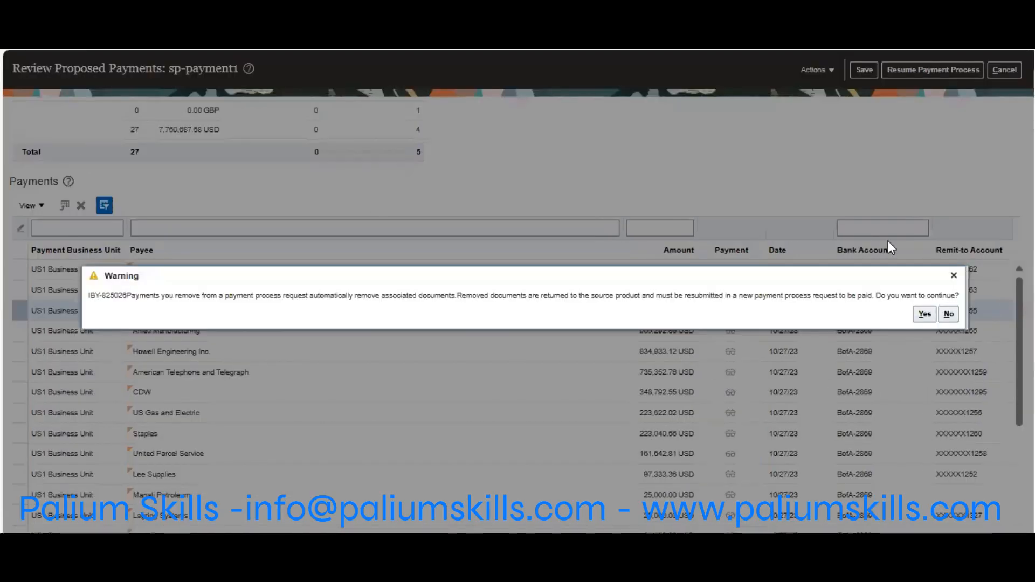
pyautogui.click(924, 314)
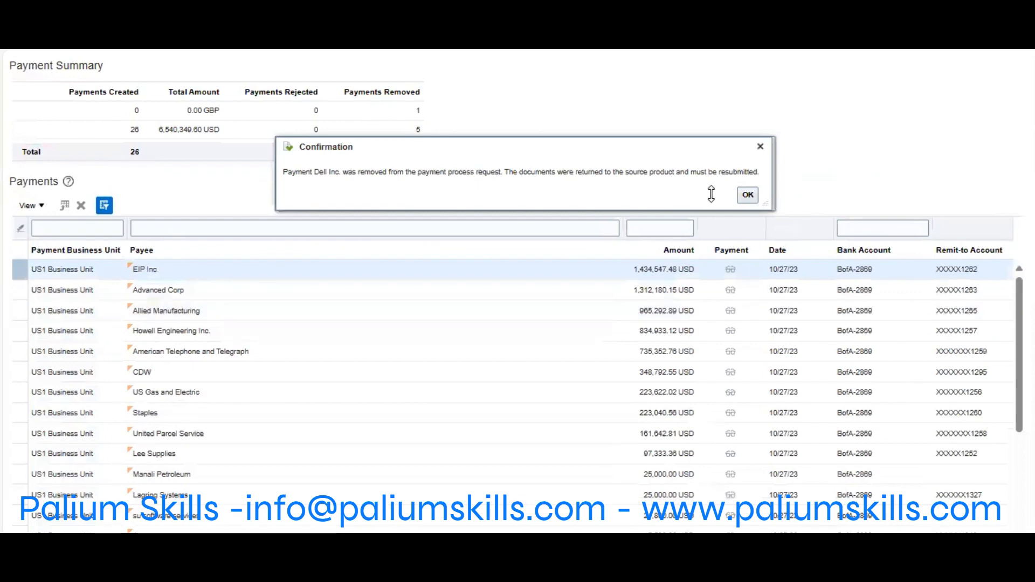
pyautogui.click(749, 195)
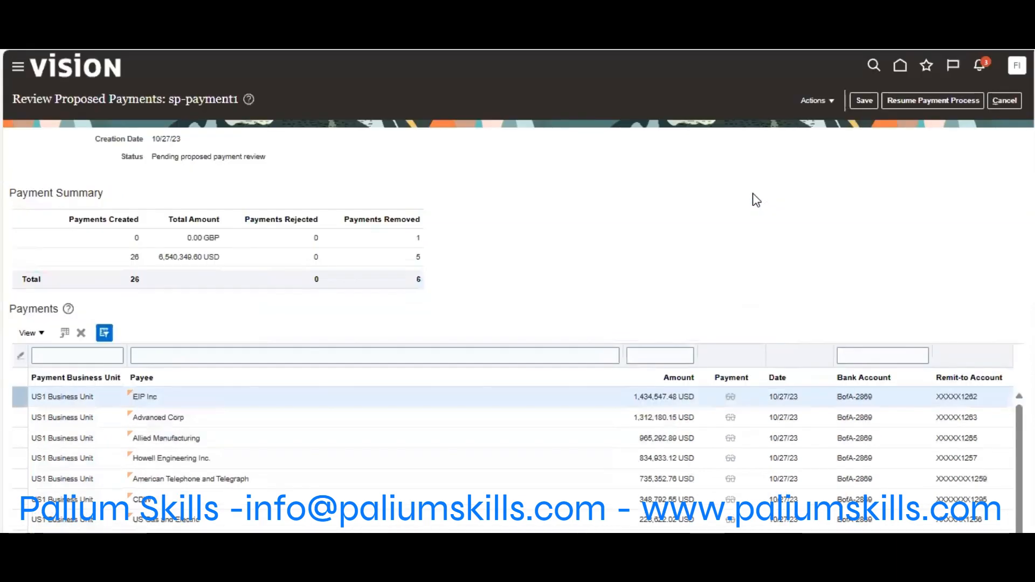
# - Remove the EIP Inc payment from the request and confirm the removal
pyautogui.click(80, 332)
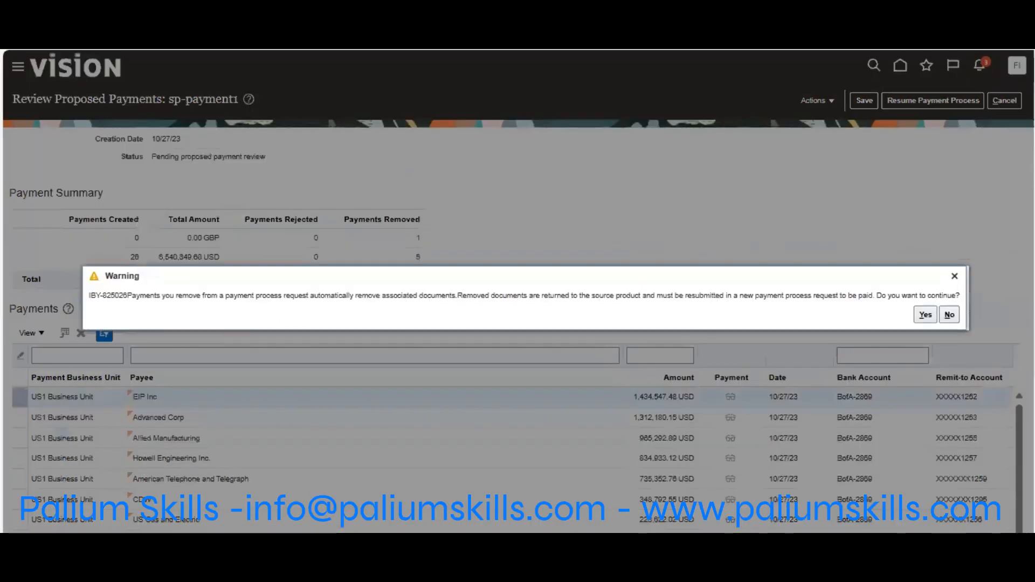
pyautogui.click(919, 320)
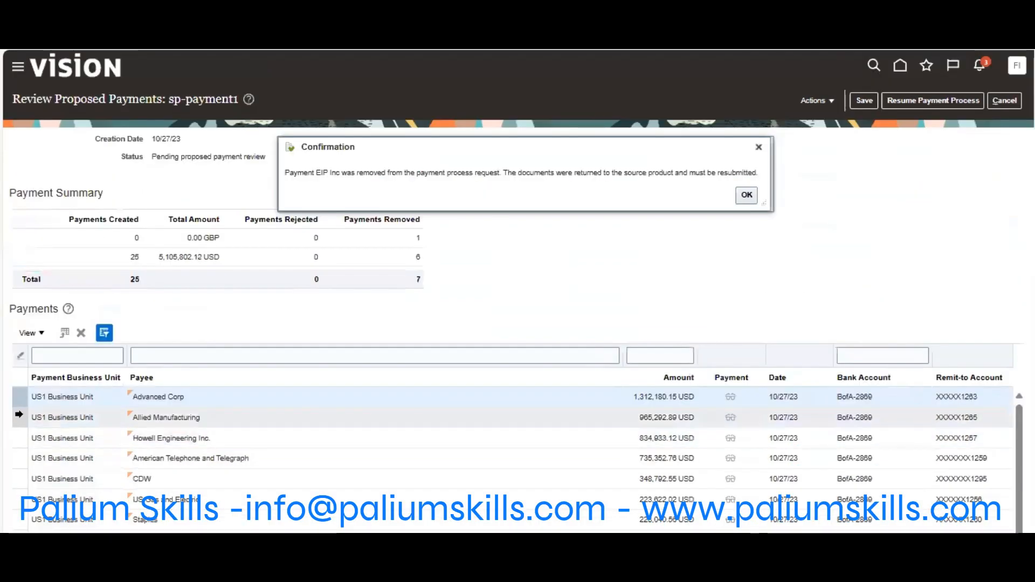
pyautogui.click(18, 416)
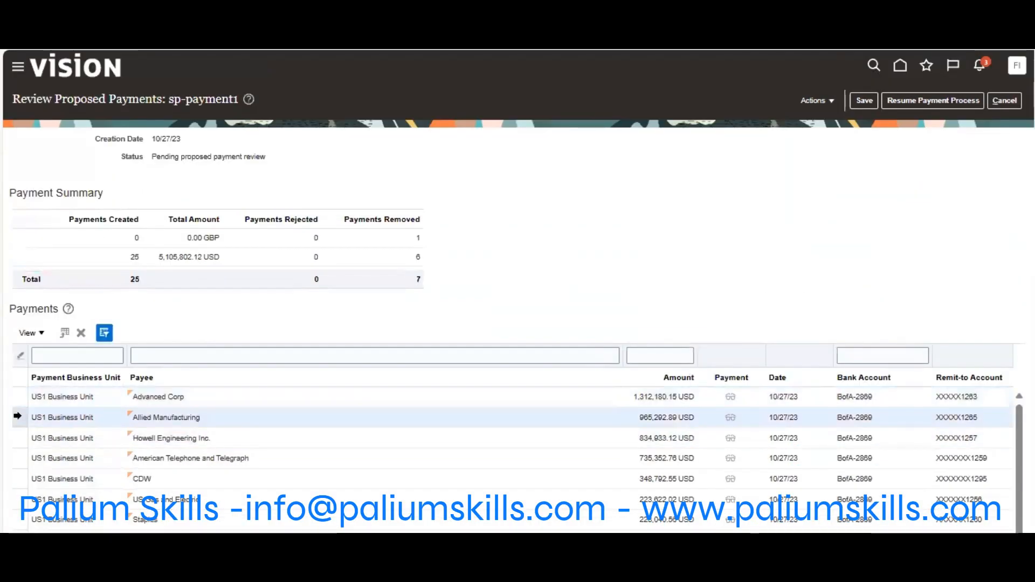
# - Select the Advanced Corp payment, remove it from the request, and confirm the removal
pyautogui.scroll(-3, 18, 416)
pyautogui.click(18, 250)
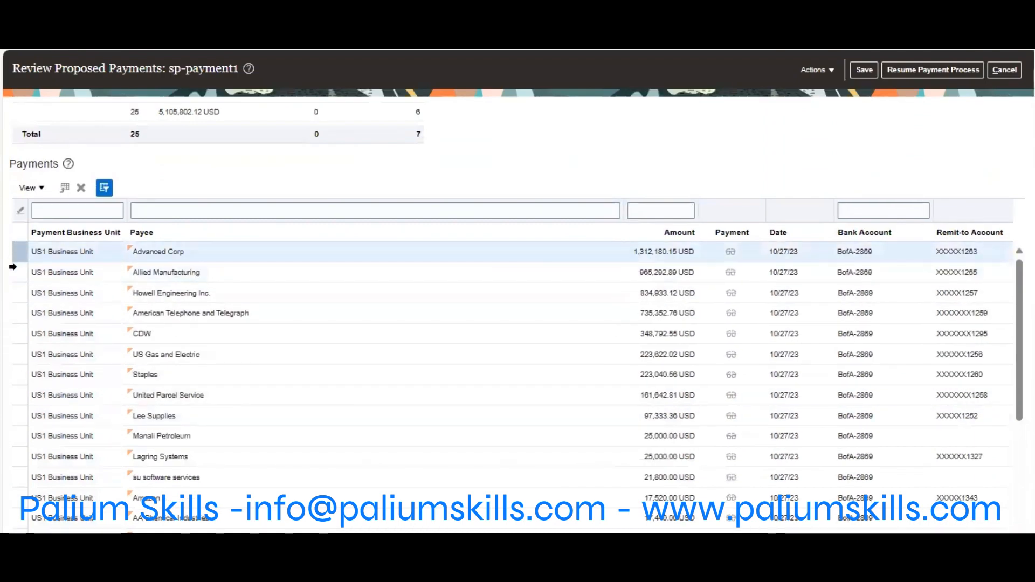
pyautogui.click(12, 266)
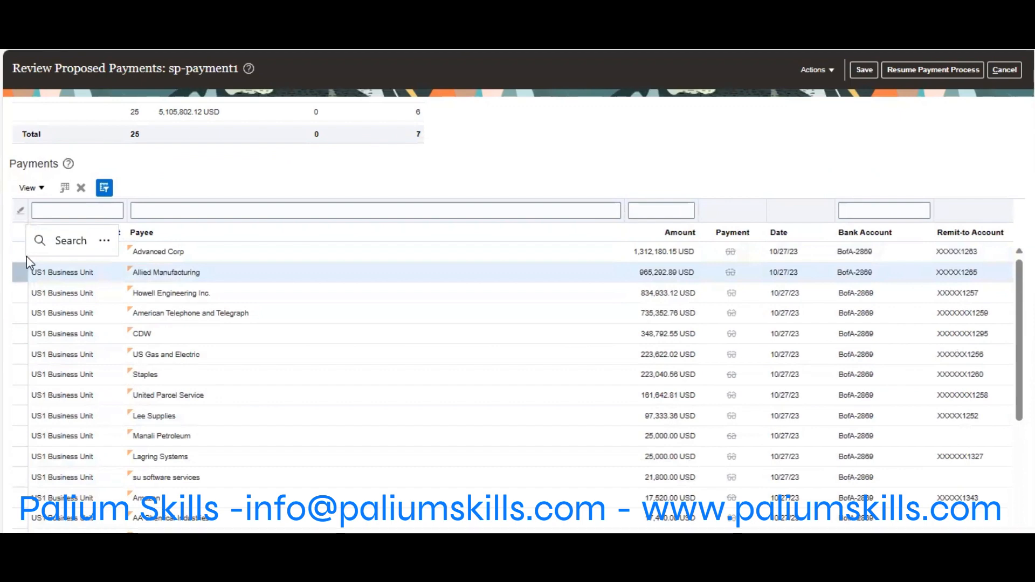
pyautogui.click(18, 251)
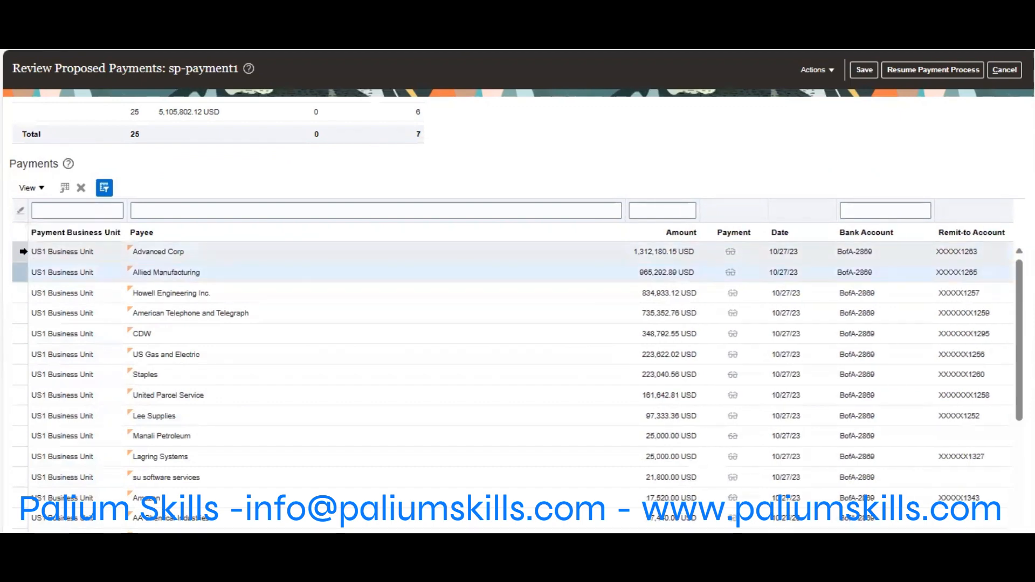
pyautogui.click(81, 187)
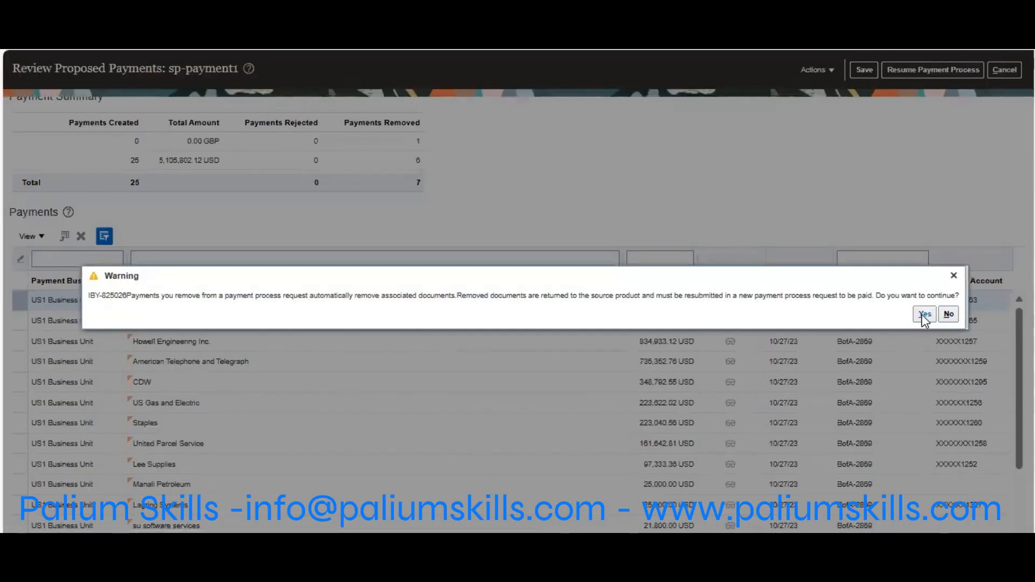
pyautogui.click(924, 316)
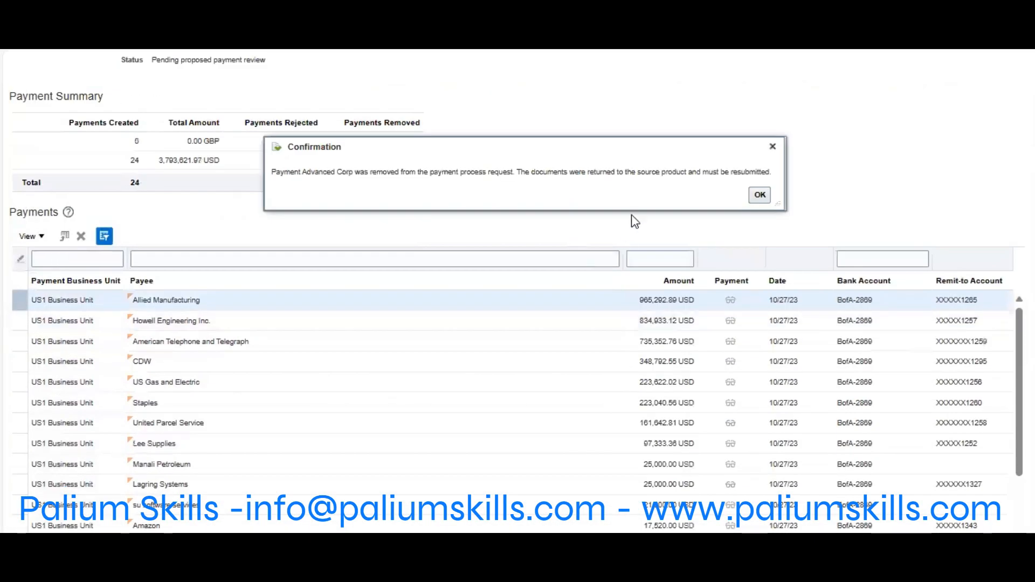
pyautogui.click(759, 195)
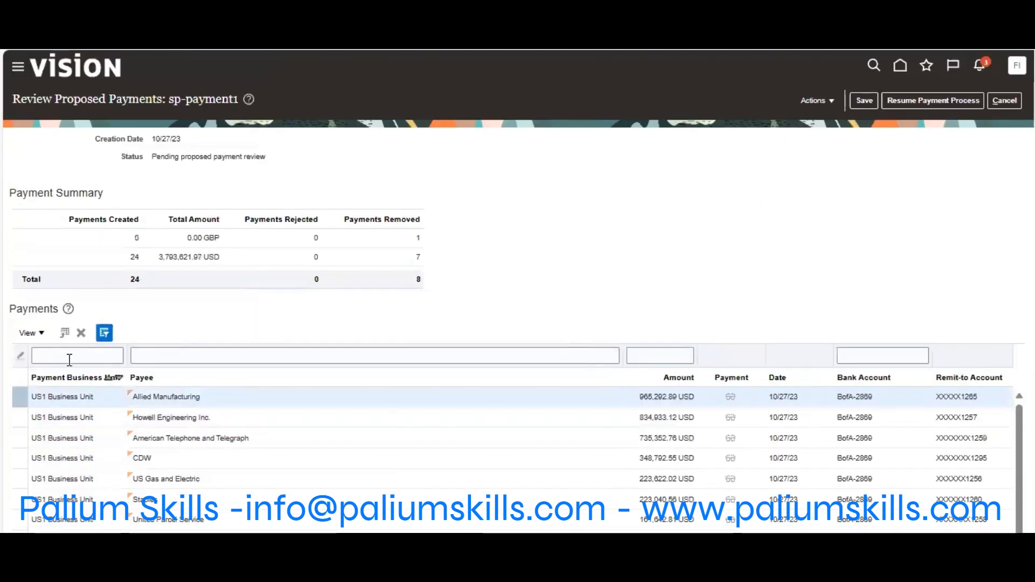
# - Remove the Allied Manufacturing and Howell Engineering Inc. payments from the request one after the other, confirming each removal
pyautogui.click(81, 332)
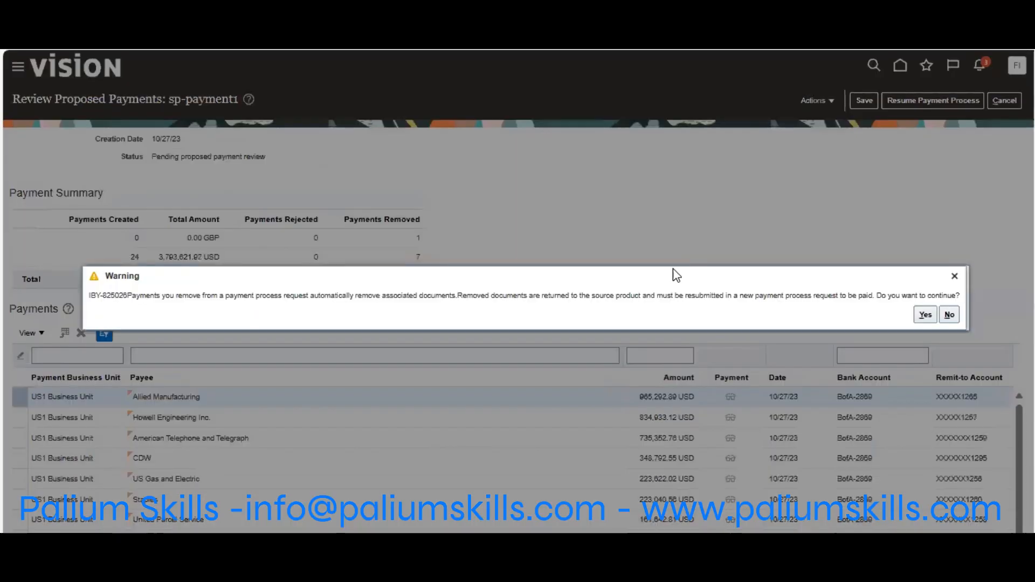
pyautogui.click(921, 313)
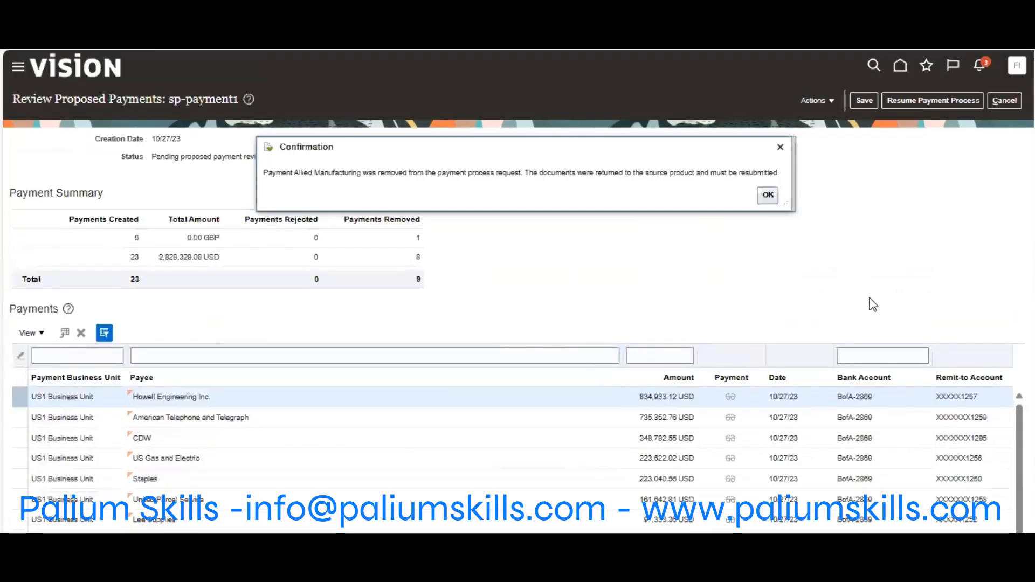
pyautogui.click(767, 195)
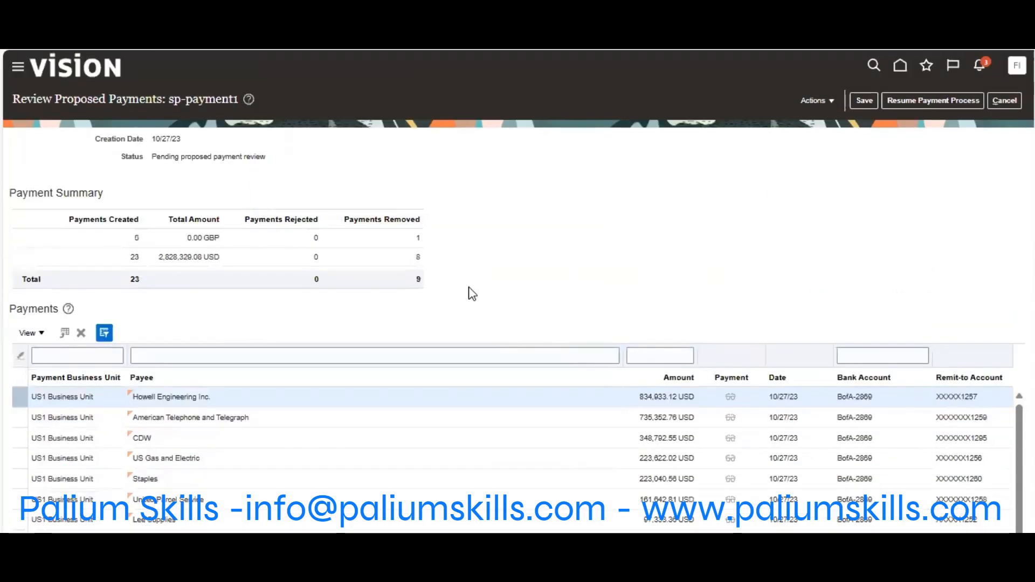
pyautogui.click(82, 333)
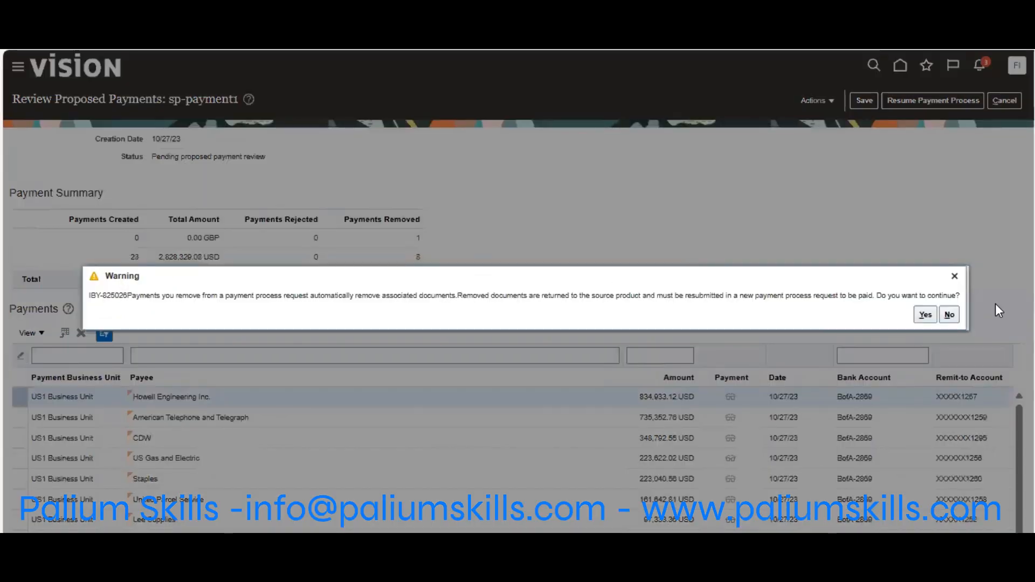
pyautogui.click(925, 315)
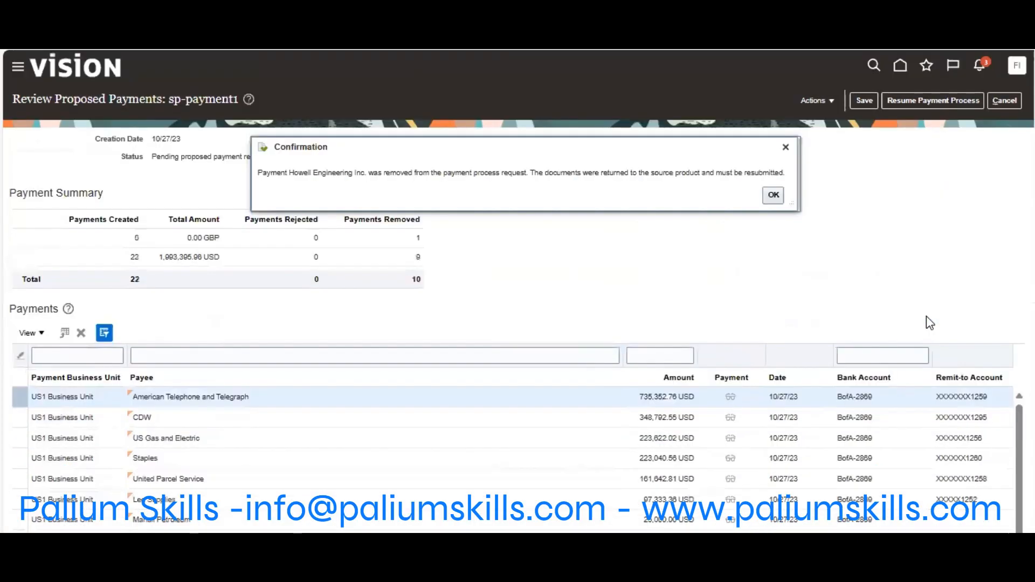
pyautogui.click(778, 199)
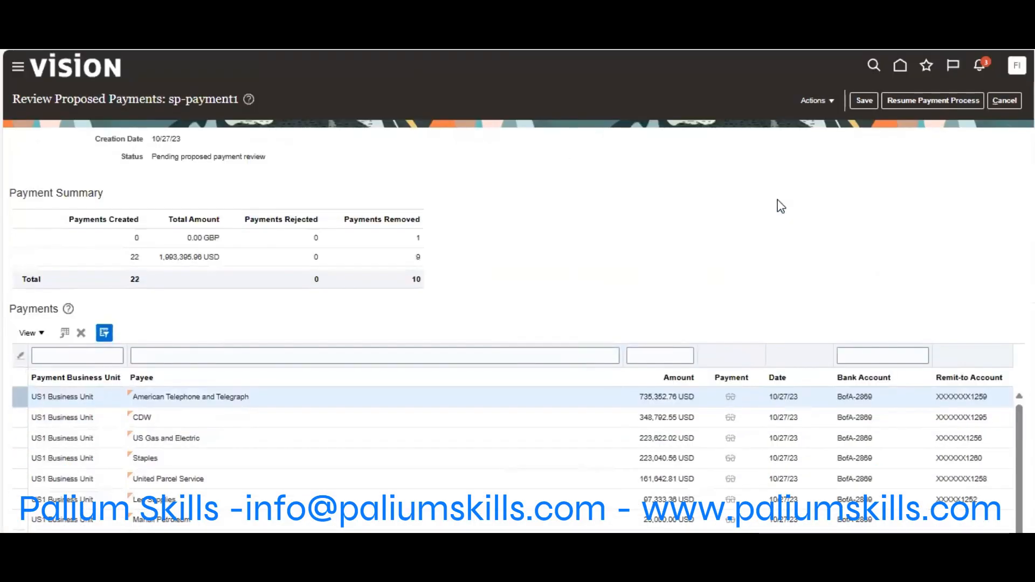
# - Remove the American Telephone and Telegraph payment and the CDW payment from the request, confirming each removal
pyautogui.click(80, 333)
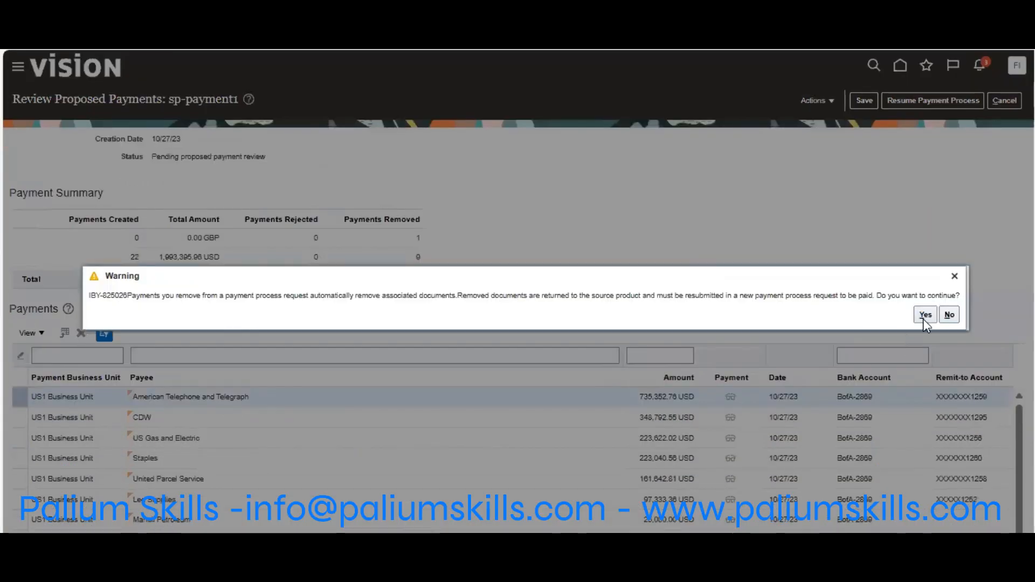
pyautogui.click(924, 314)
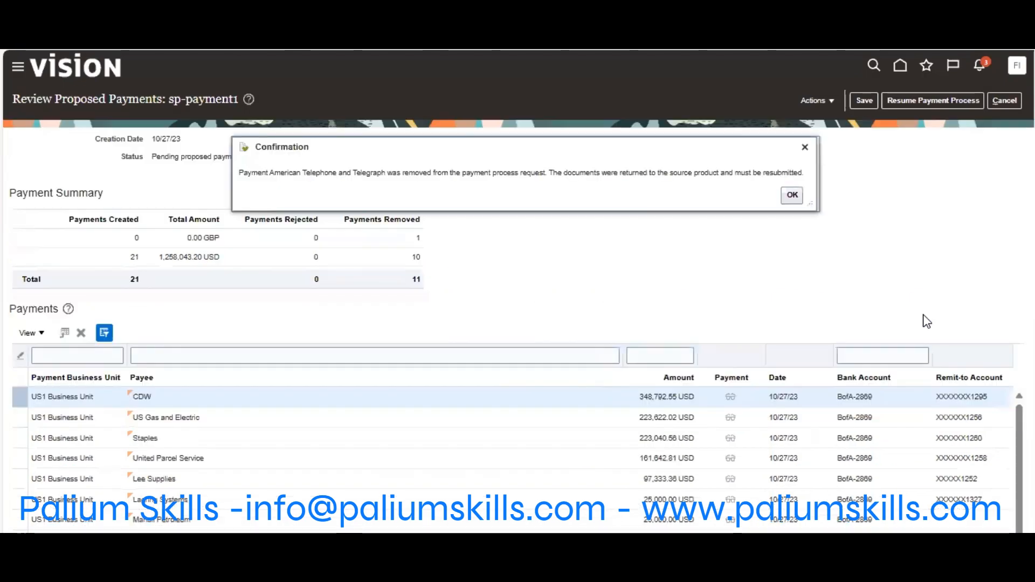
pyautogui.click(791, 196)
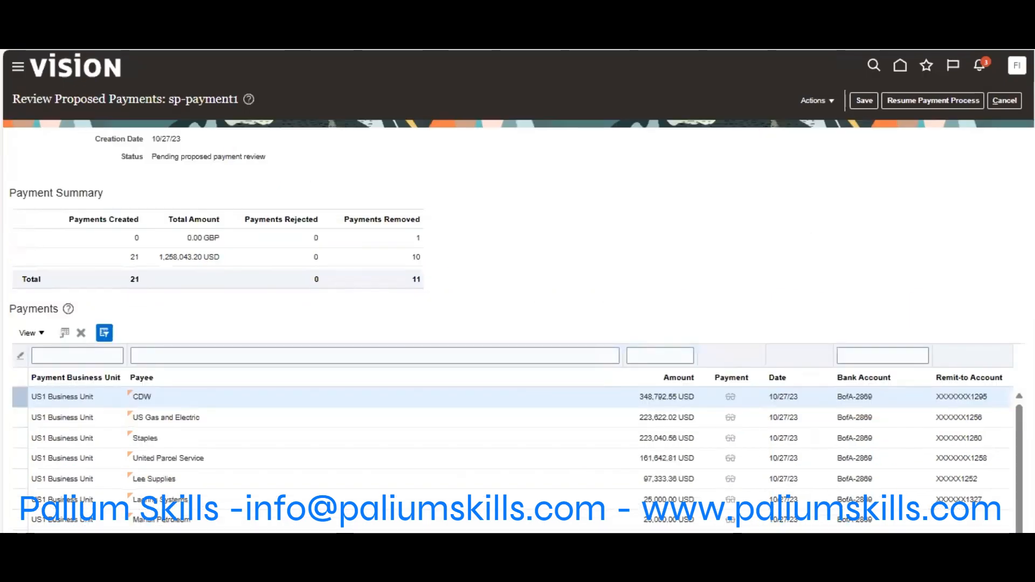
pyautogui.scroll(-5, 517, 291)
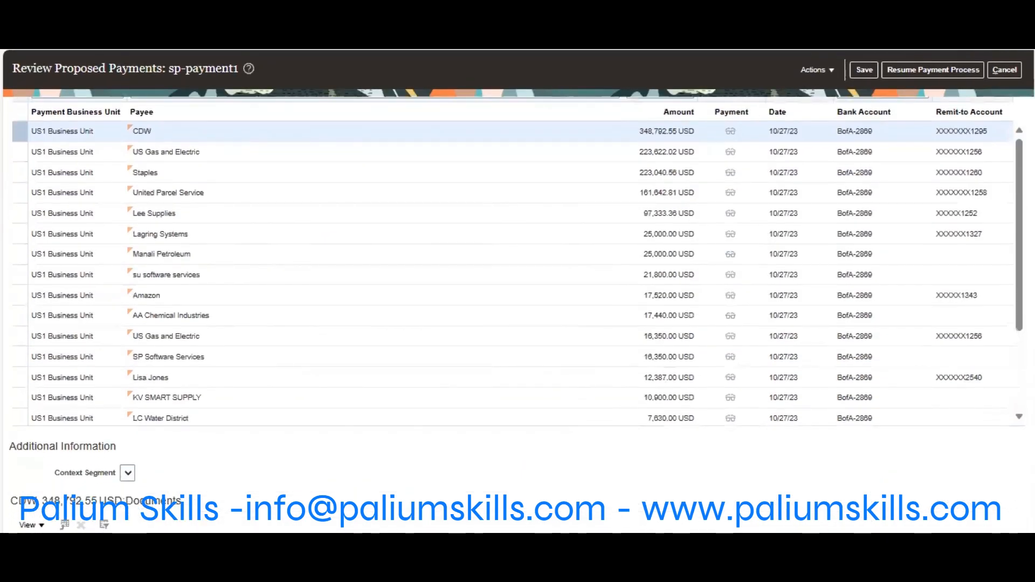
pyautogui.scroll(3, 517, 291)
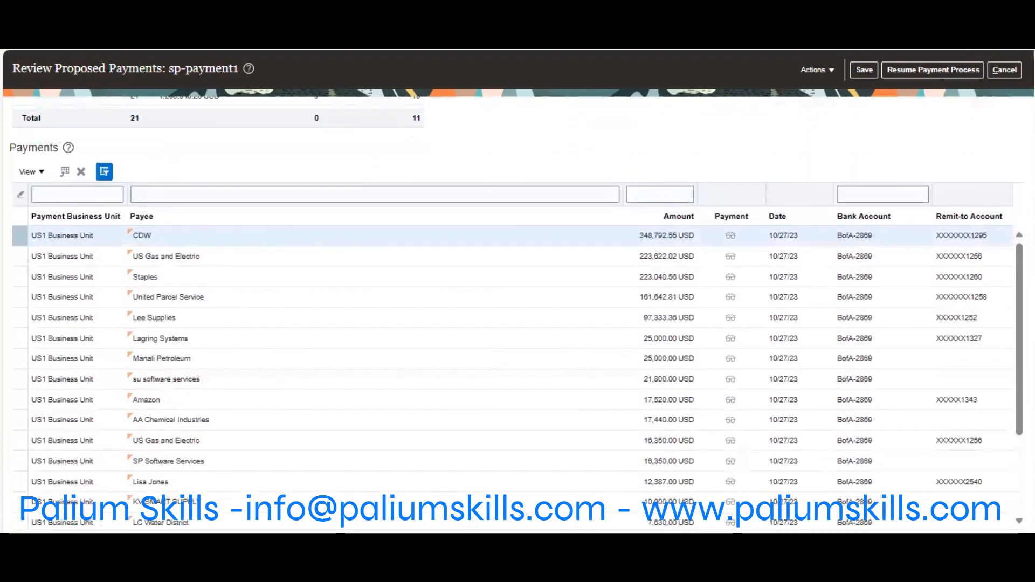
pyautogui.scroll(1, 517, 313)
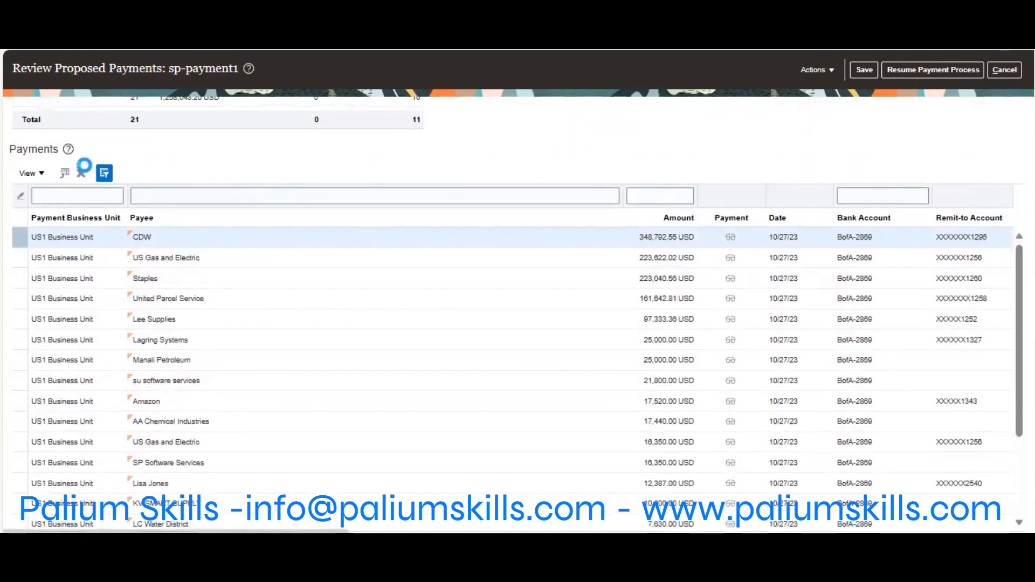
pyautogui.click(81, 172)
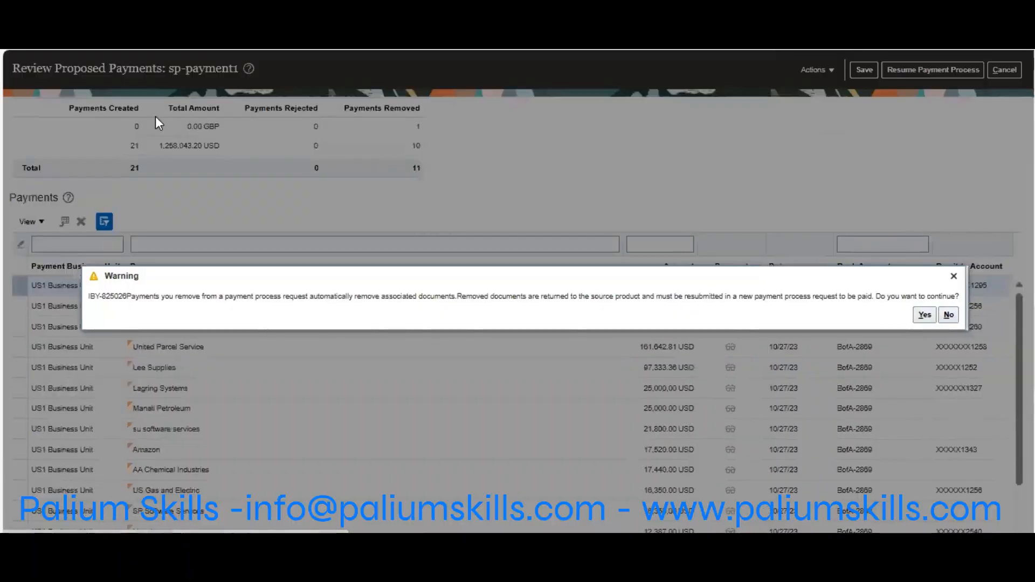
pyautogui.click(924, 315)
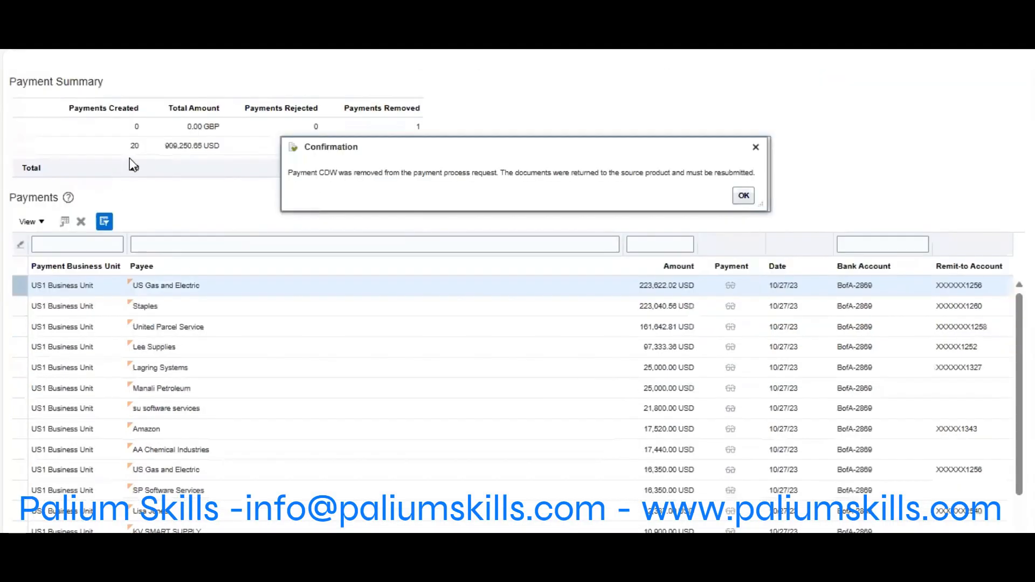
pyautogui.click(743, 195)
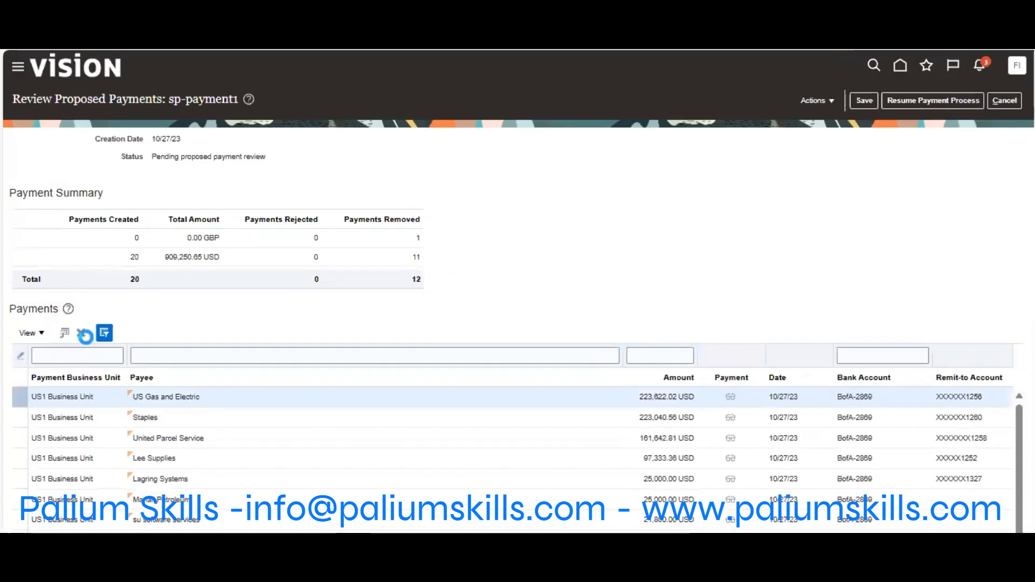
# - Remove the 223,622.02 USD US Gas and Electric payment and the Staples payment from the request, confirming each removal
pyautogui.click(81, 333)
pyautogui.click(925, 315)
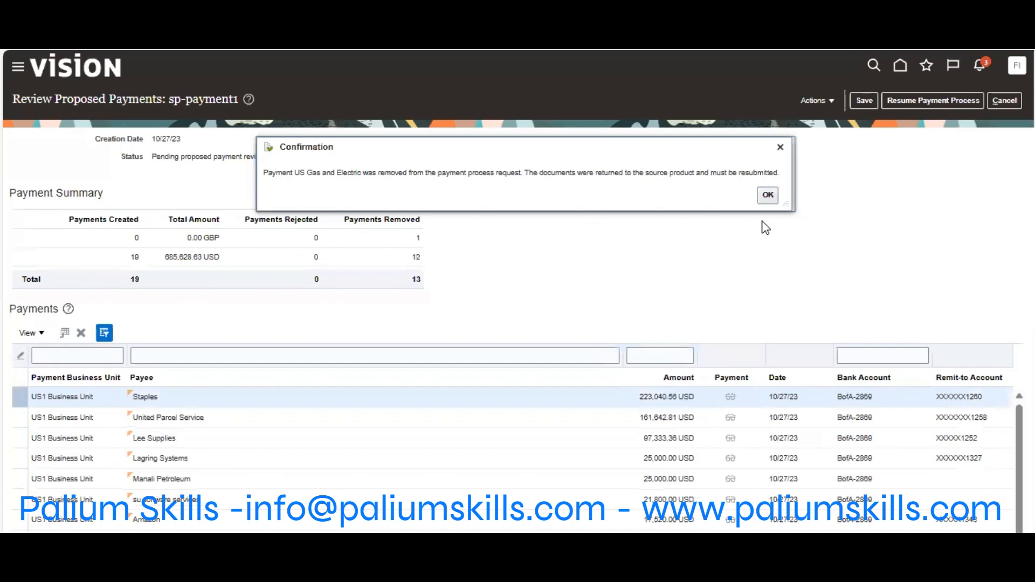
pyautogui.click(769, 196)
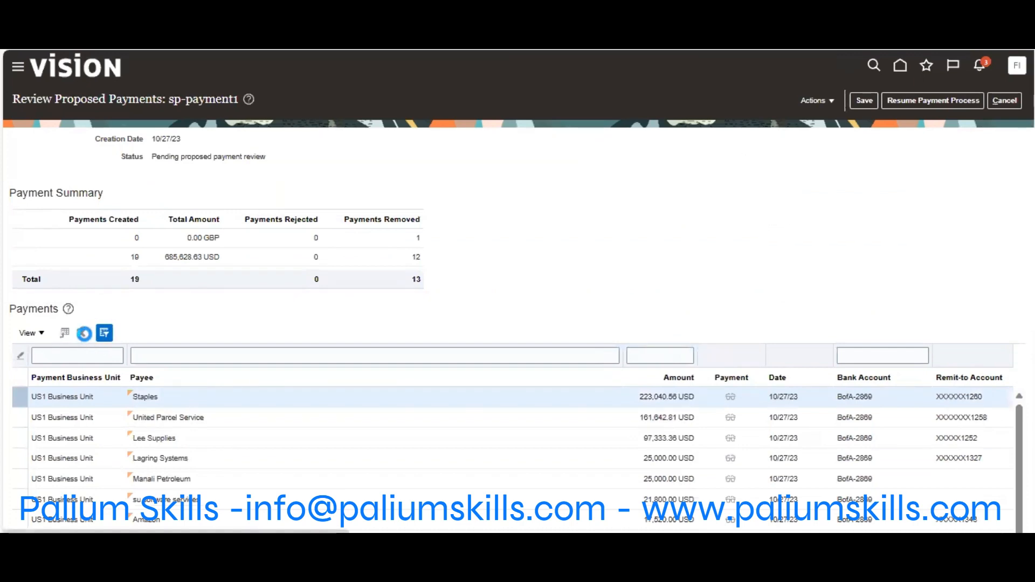
pyautogui.click(81, 333)
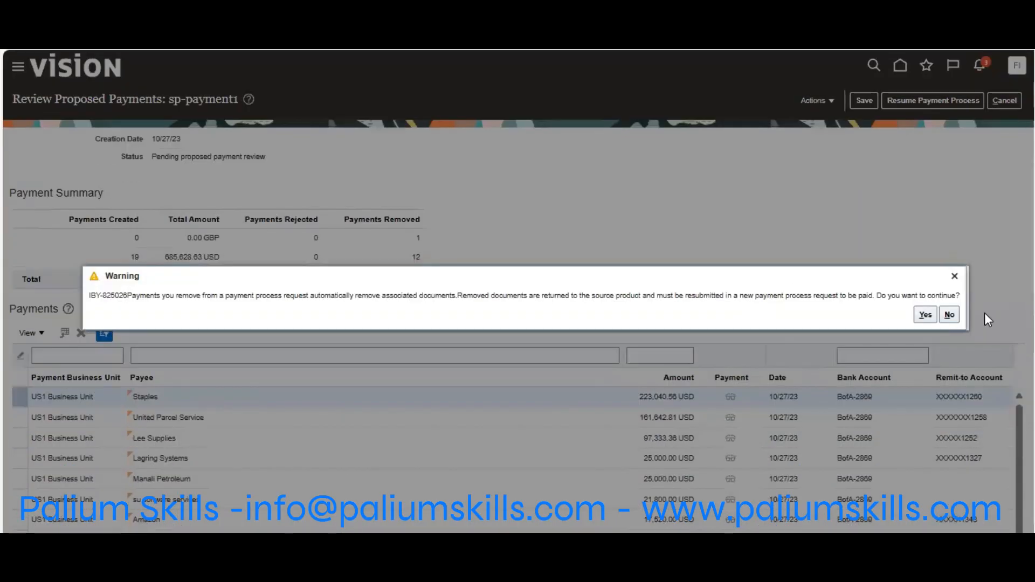
pyautogui.click(925, 314)
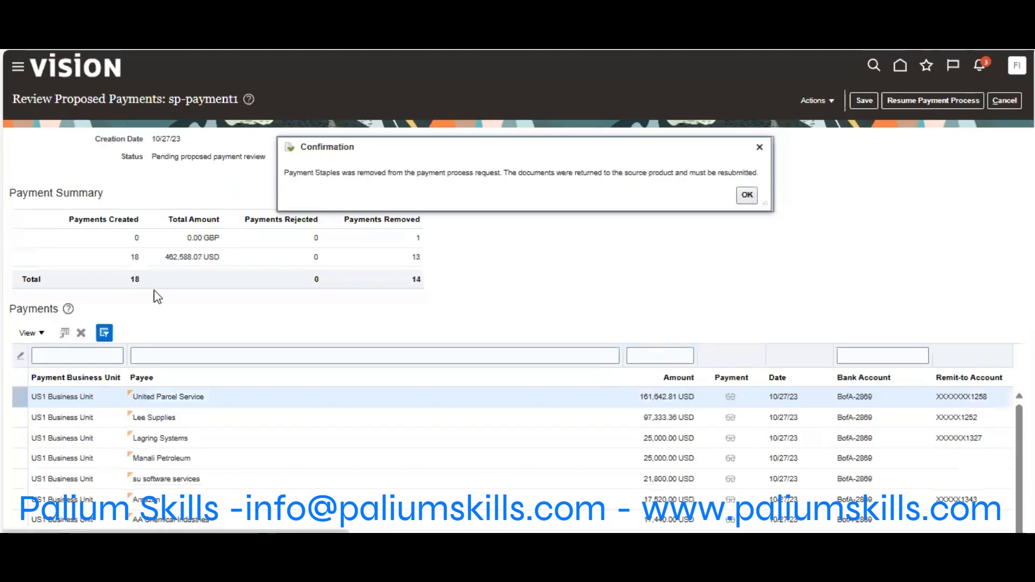
pyautogui.click(748, 196)
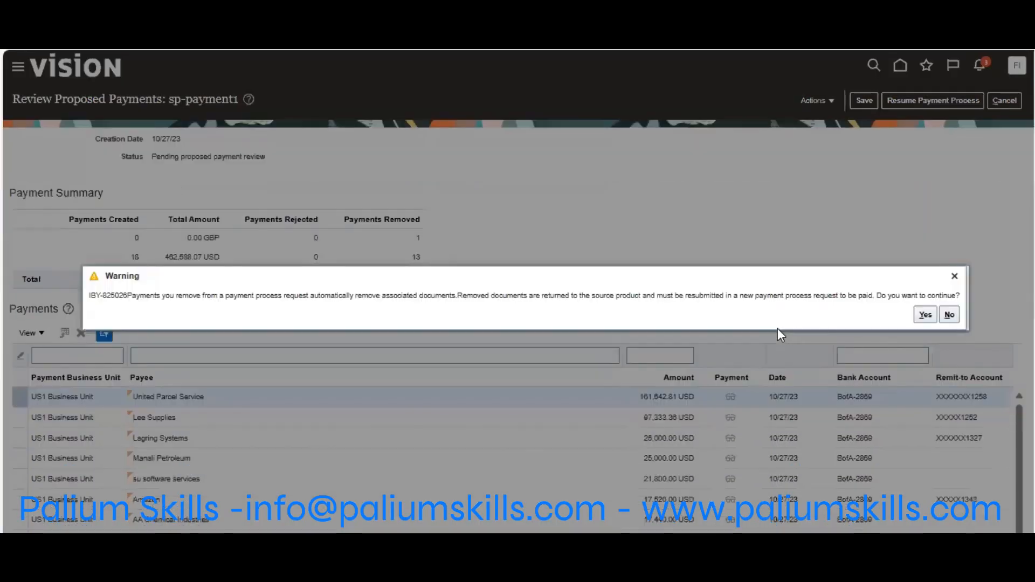
# - Remove the United Parcel Service and Lee Supplies payments from the request, confirming each removal
pyautogui.click(924, 316)
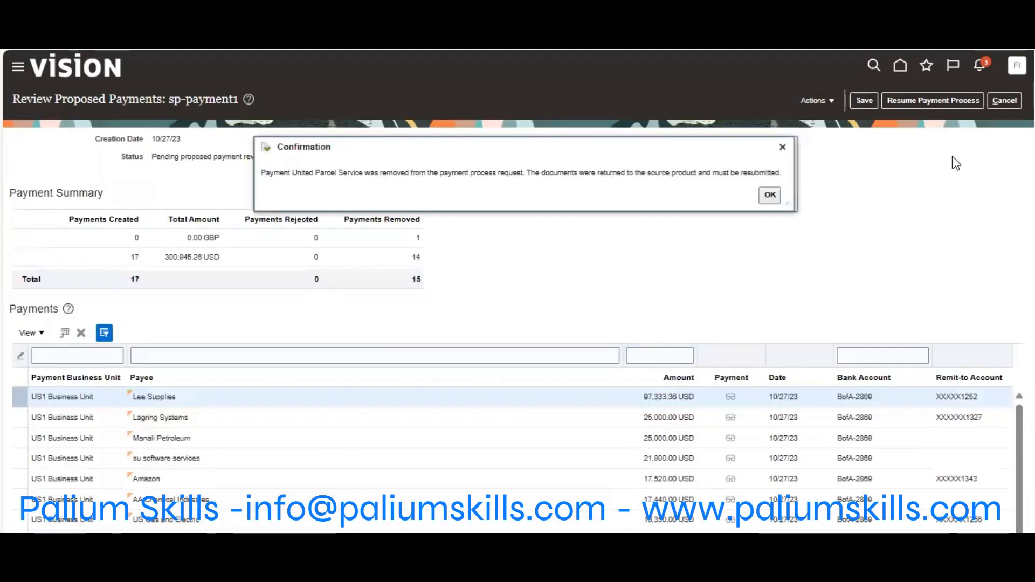
pyautogui.click(769, 196)
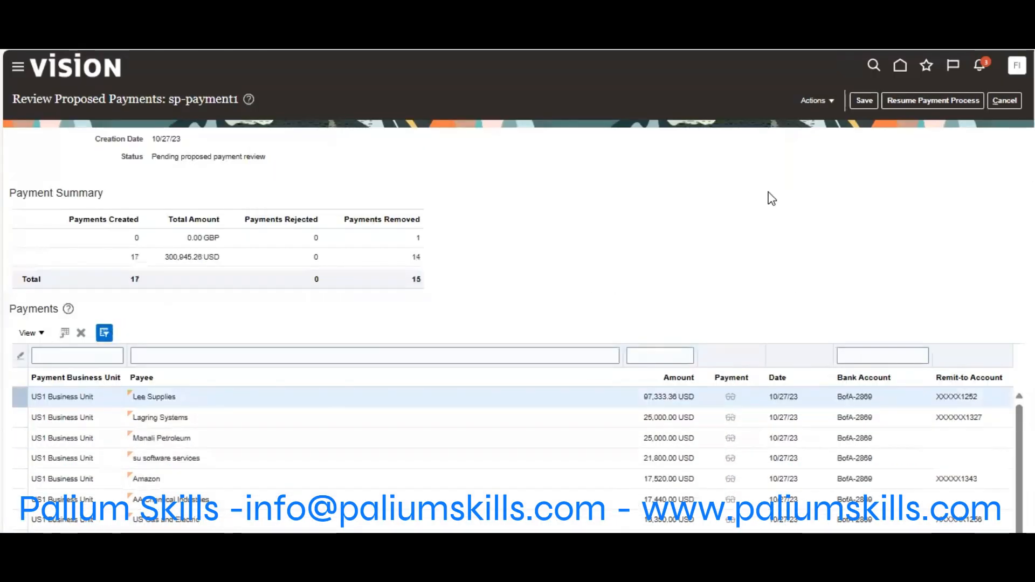
pyautogui.click(82, 334)
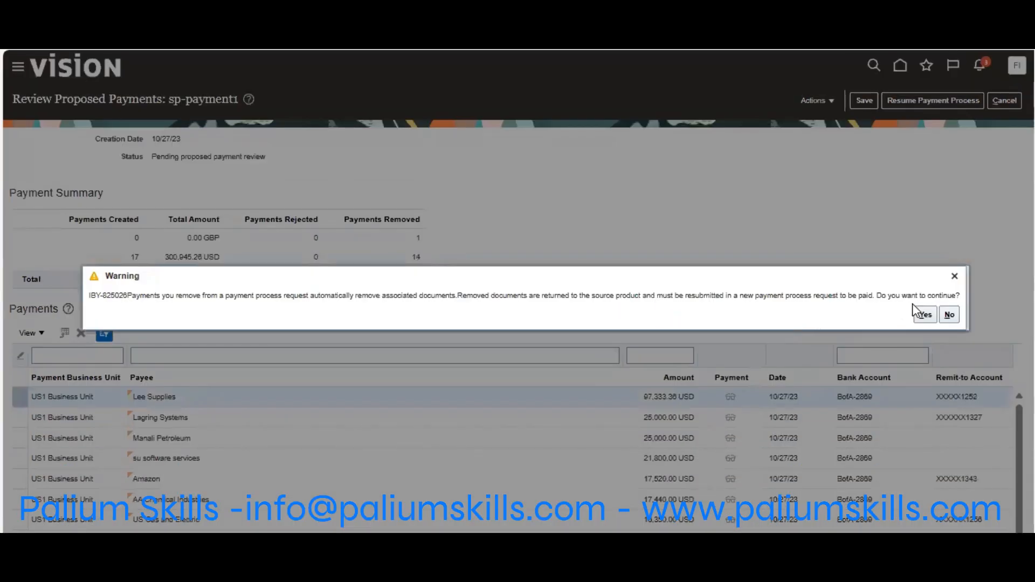
pyautogui.click(921, 313)
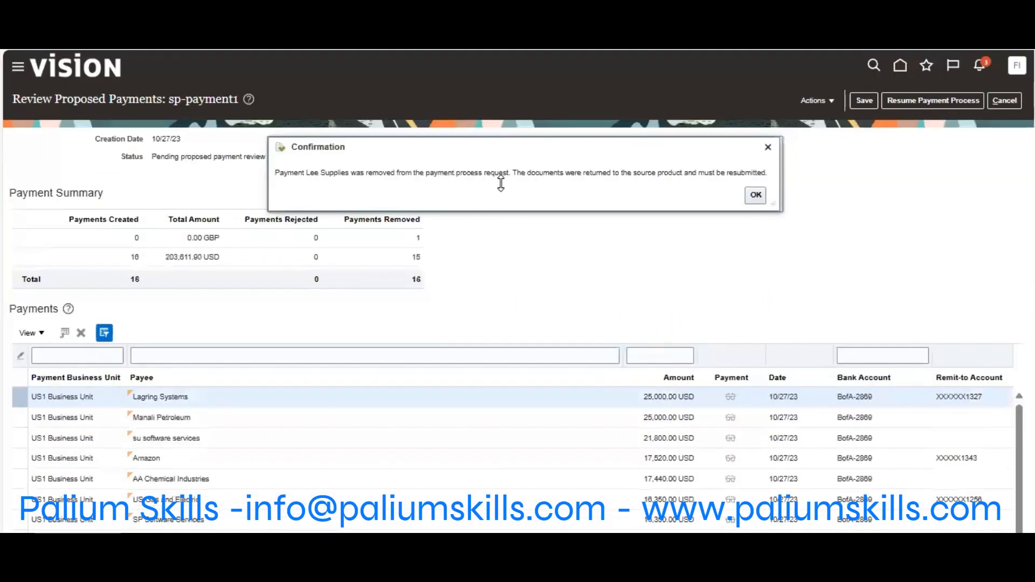
pyautogui.click(755, 196)
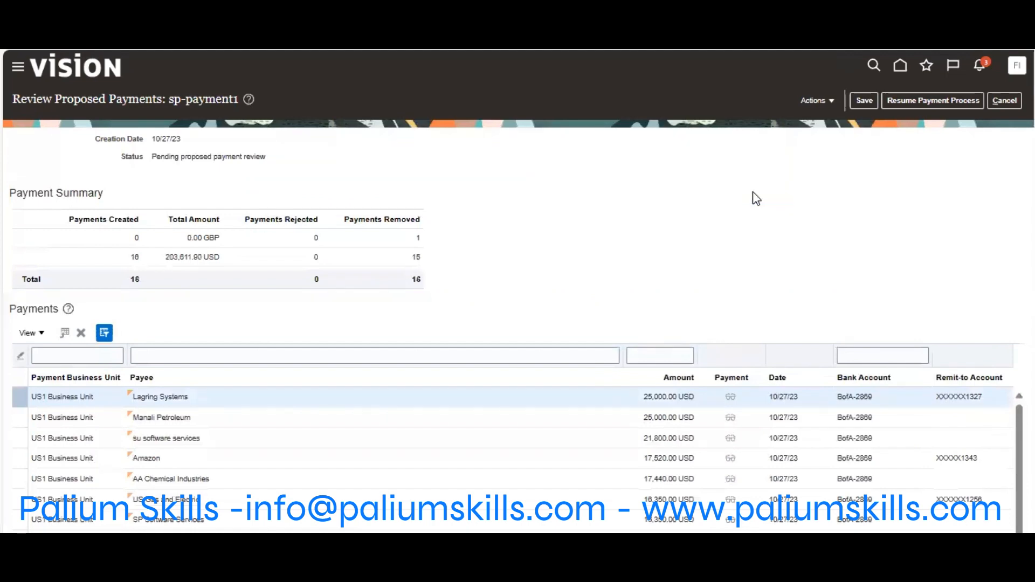
# - Remove the Lagring Systems and Manali Petroleum payments from the request one after the other, confirming each removal
pyautogui.click(81, 332)
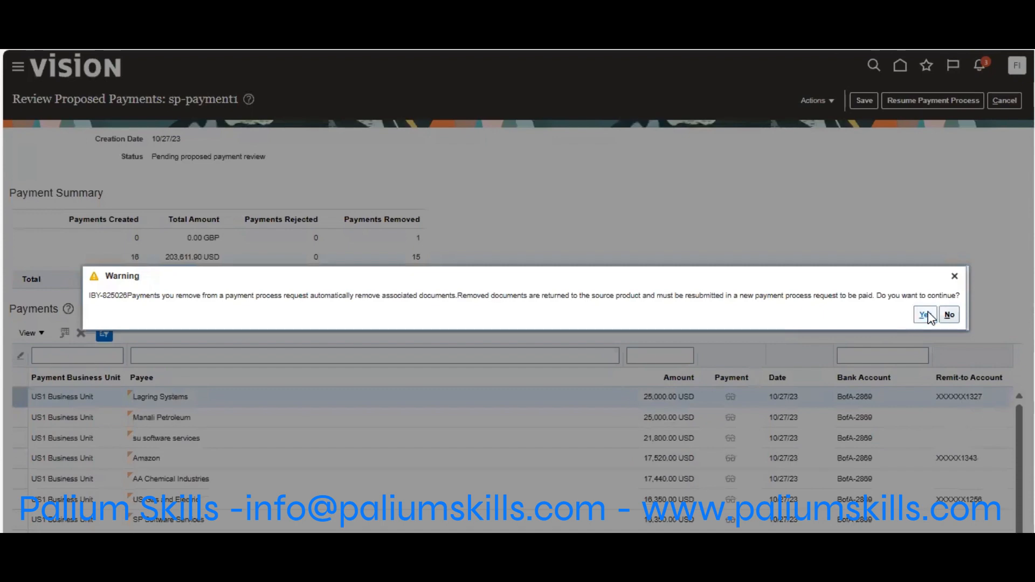
pyautogui.click(925, 315)
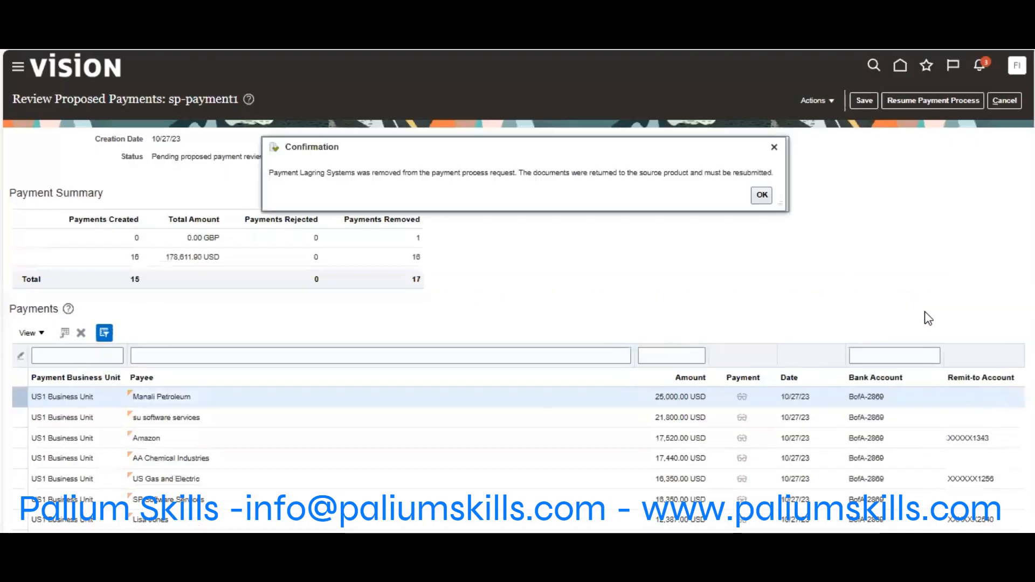
pyautogui.click(761, 195)
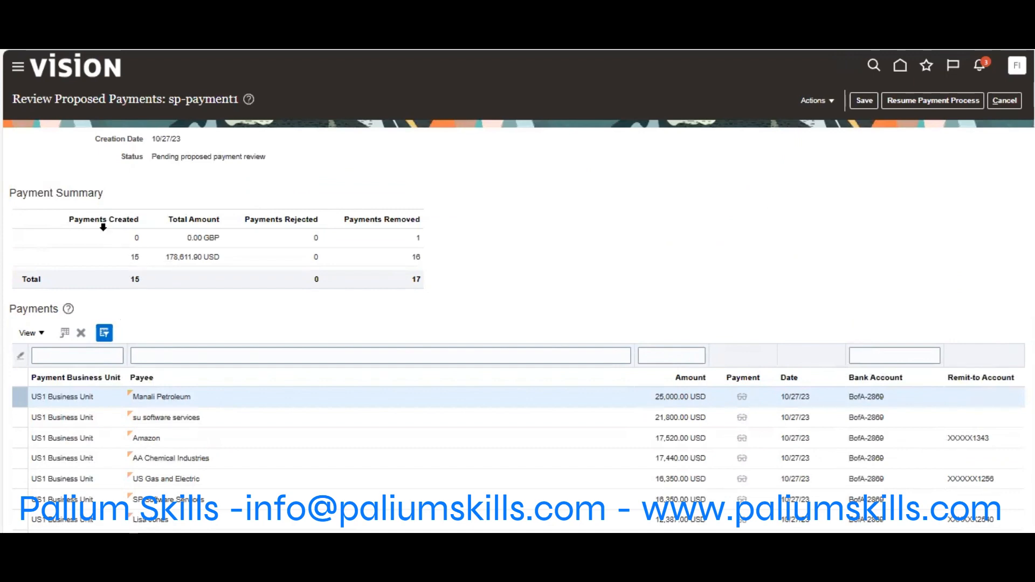
pyautogui.click(80, 333)
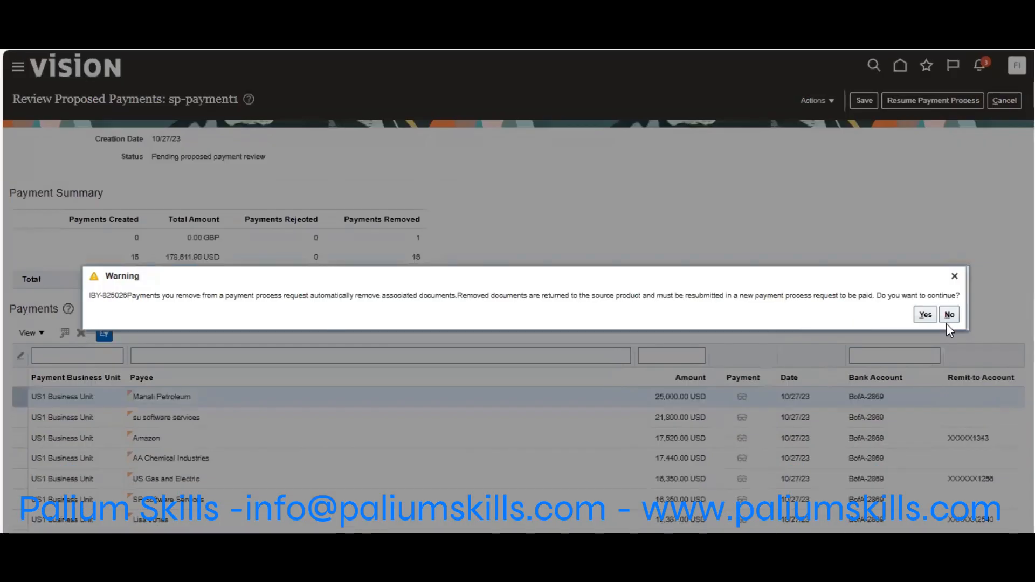
pyautogui.click(925, 314)
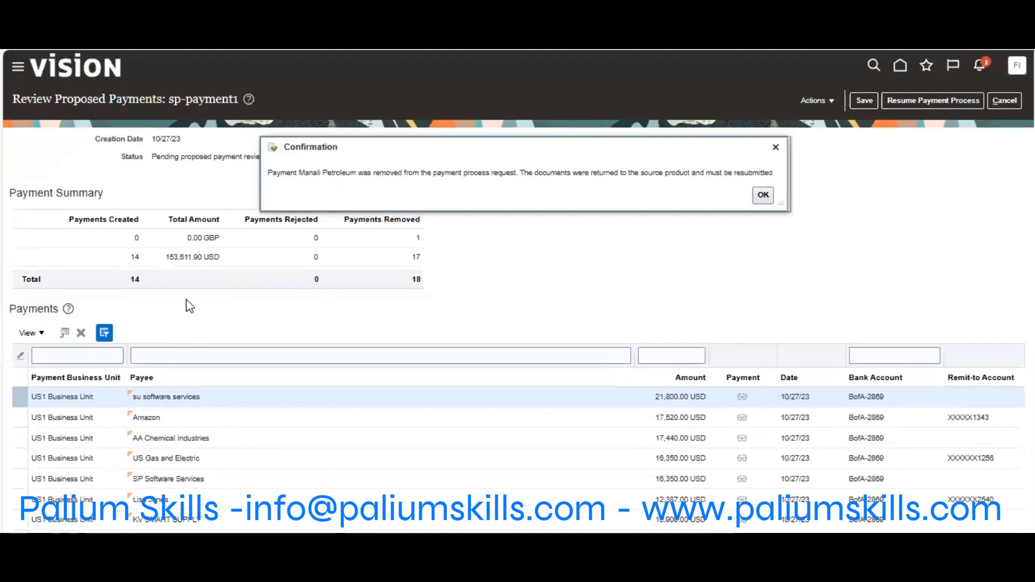
pyautogui.click(763, 195)
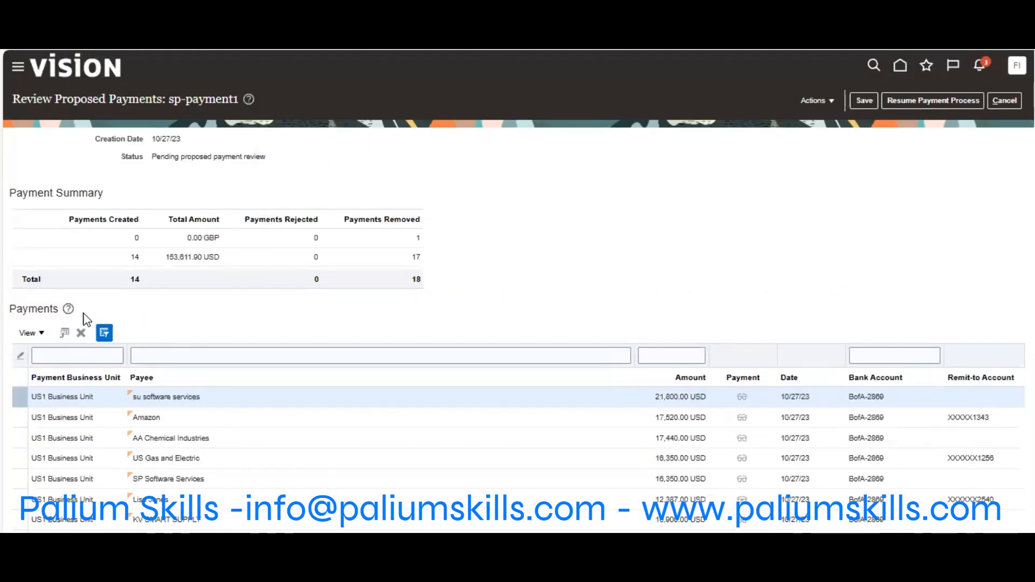
# - Remove the su software services and Amazon payments from the request, confirming each removal
pyautogui.click(80, 334)
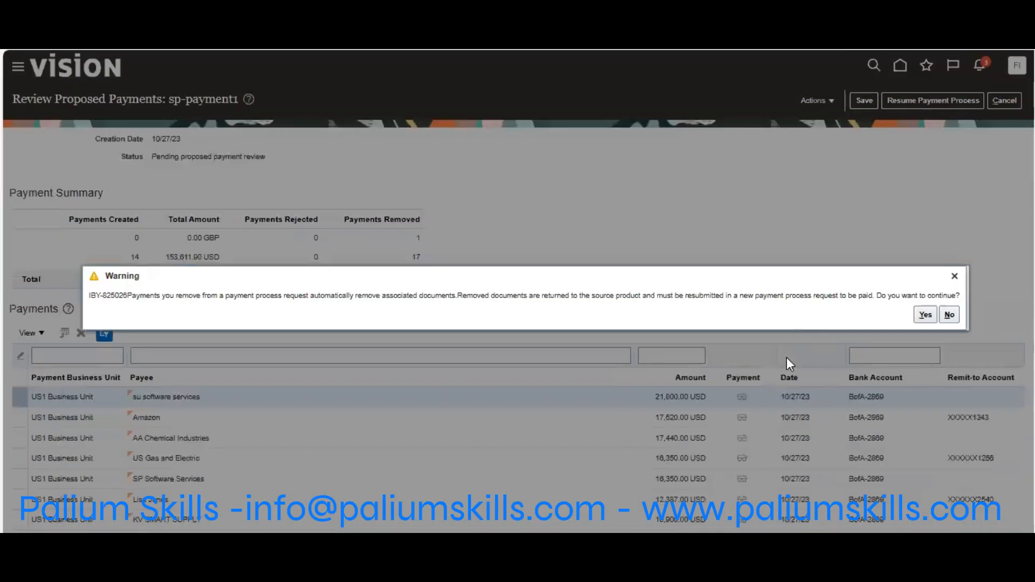
pyautogui.click(927, 315)
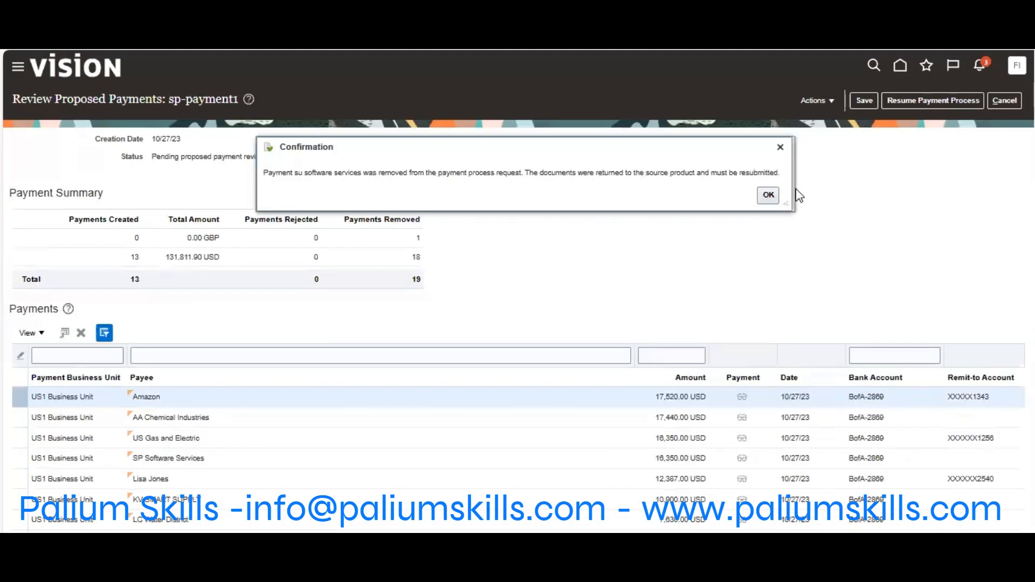
pyautogui.click(768, 195)
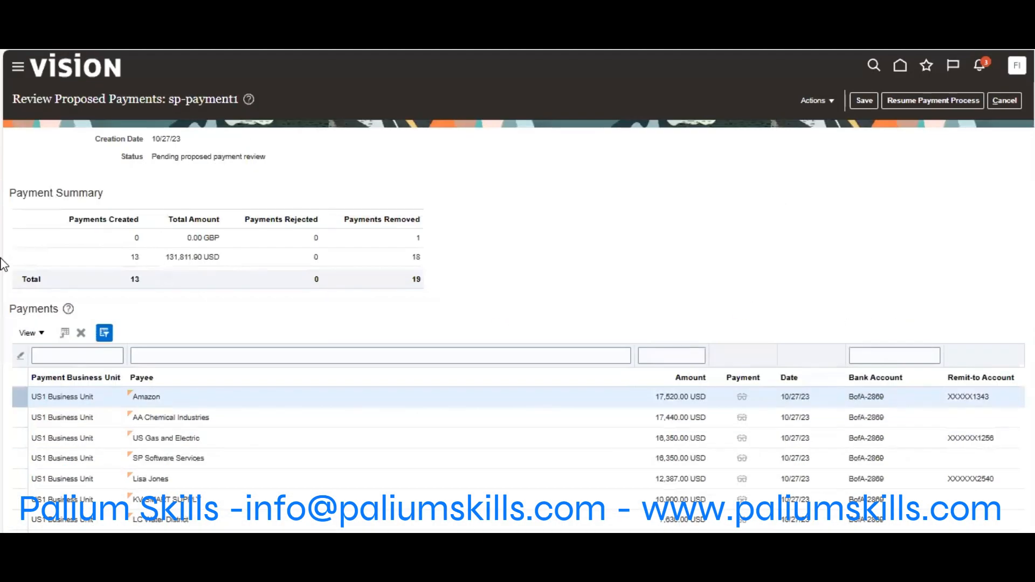
pyautogui.click(82, 334)
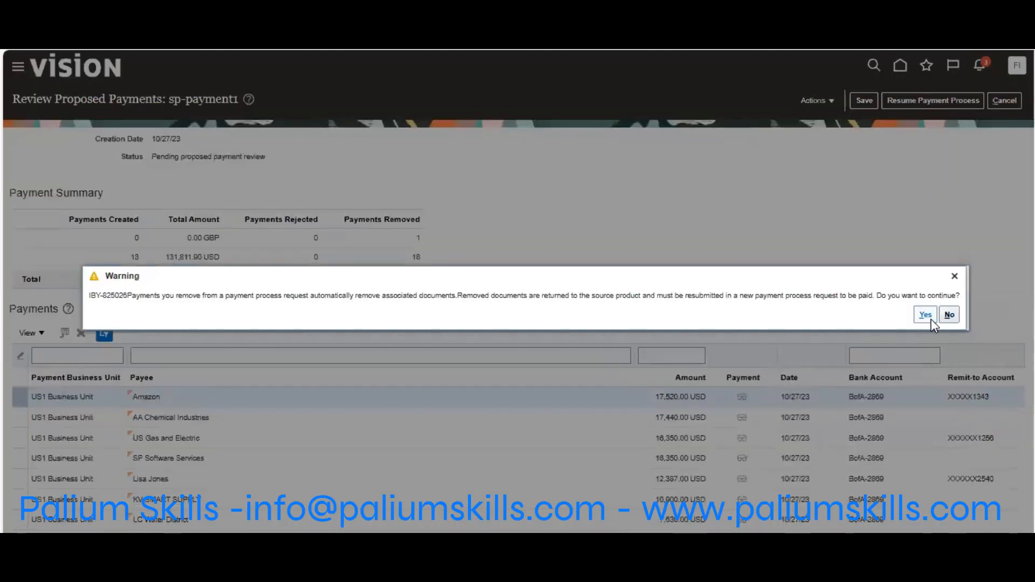
pyautogui.click(925, 315)
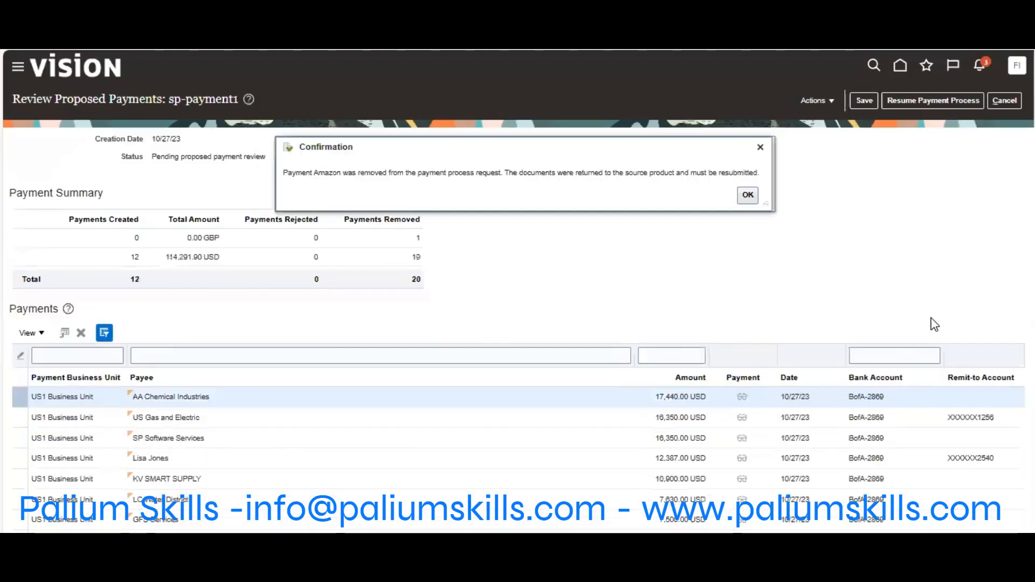
pyautogui.click(748, 195)
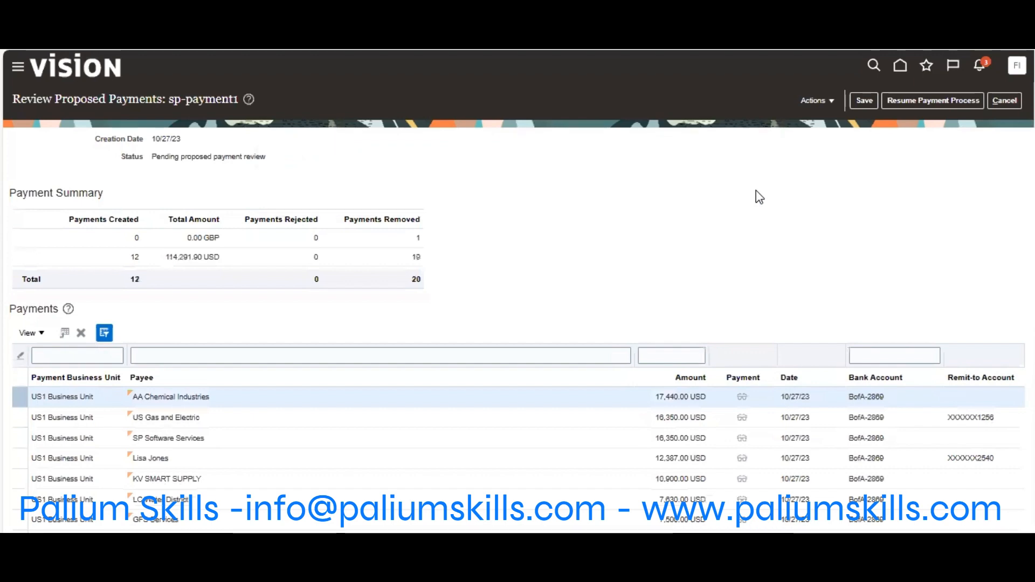
# - Remove the AA Chemical Industries payment and the 16,350.00 USD US Gas and Electric payment from the request, confirming each removal
pyautogui.click(81, 332)
pyautogui.click(925, 315)
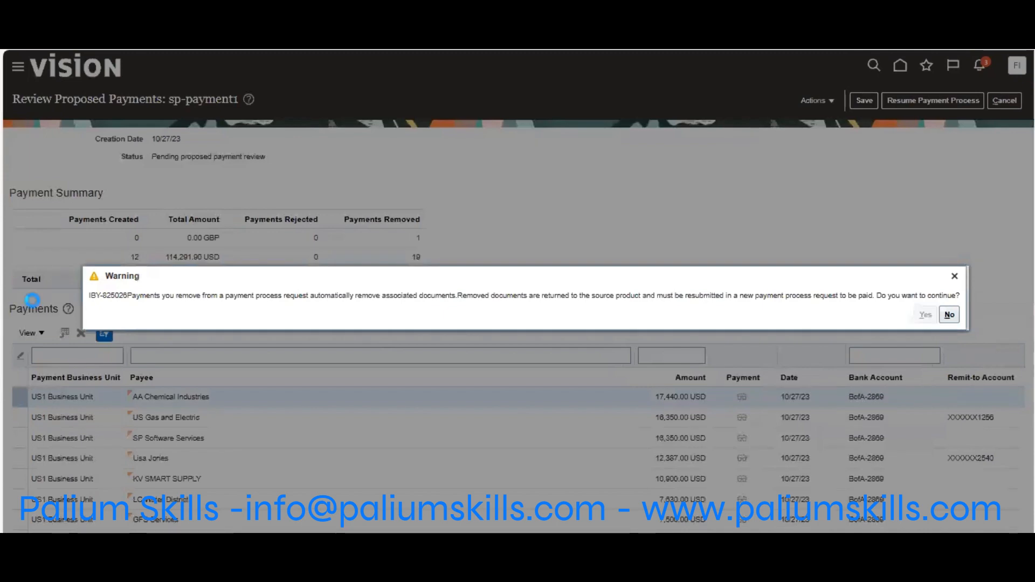
pyautogui.click(772, 195)
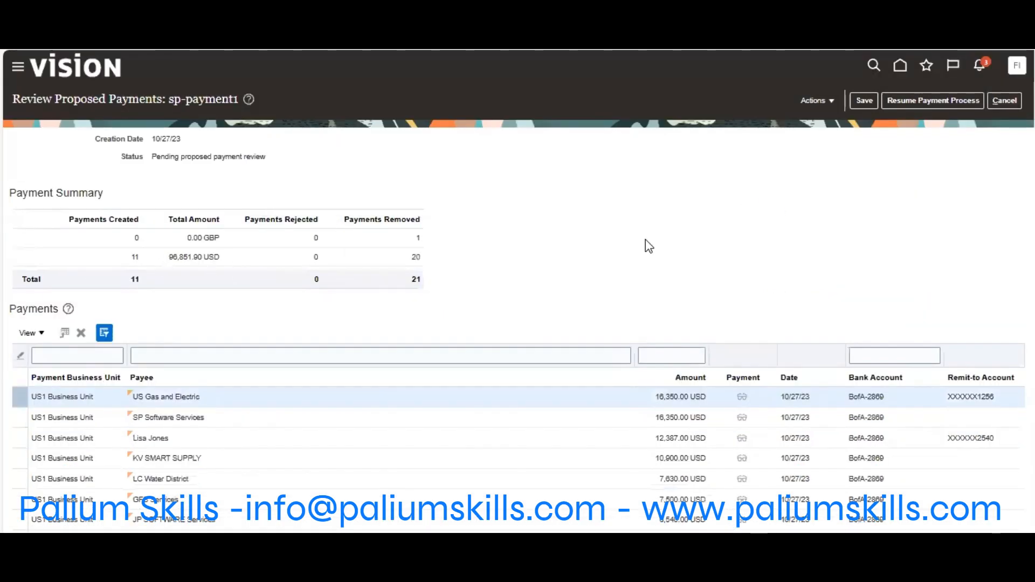
pyautogui.click(81, 332)
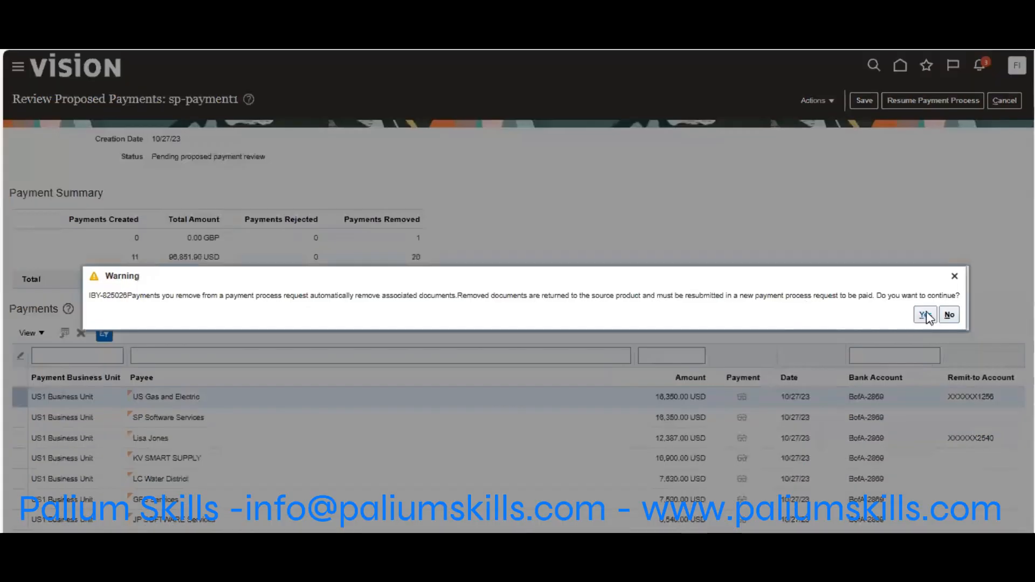
pyautogui.click(925, 315)
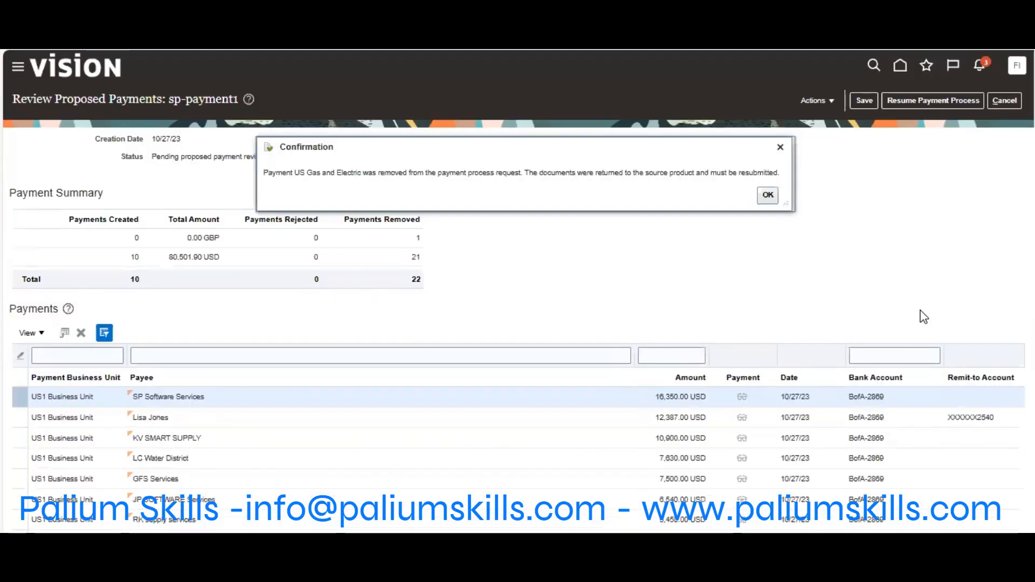
pyautogui.click(771, 198)
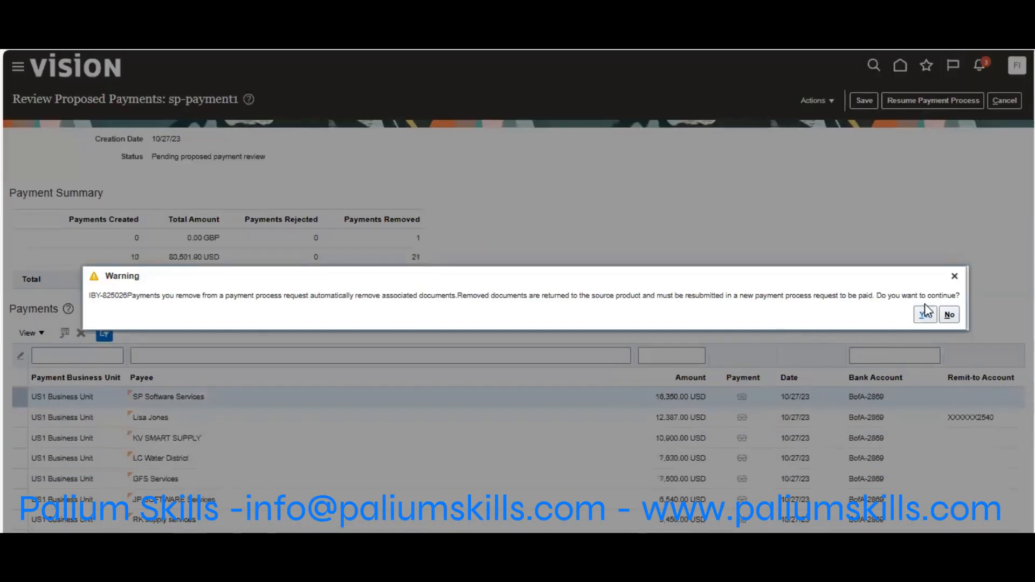
# - Remove the SP Software Services payment and the 12,387.00 USD payment below it from the request, confirming each removal
pyautogui.click(925, 314)
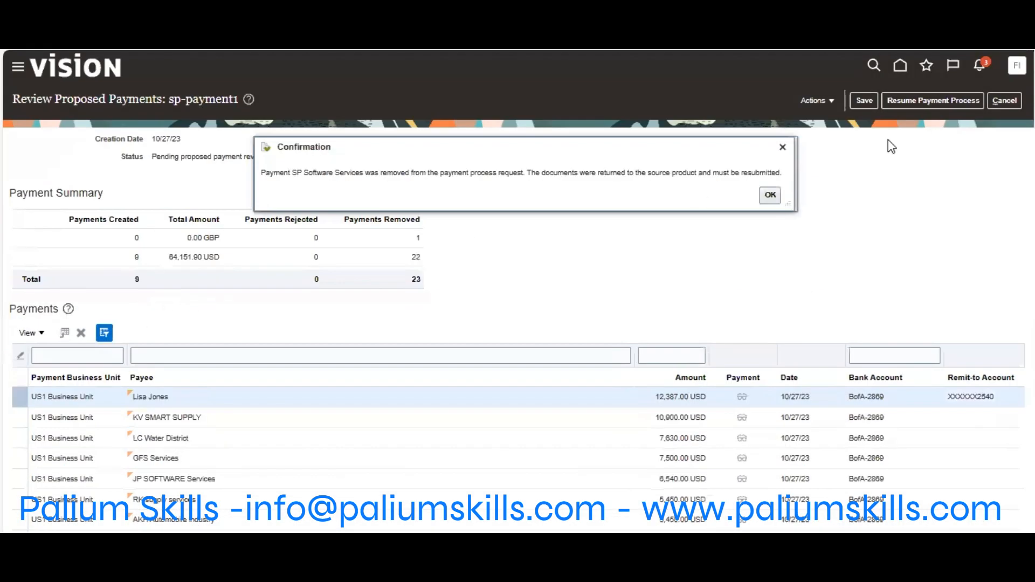
pyautogui.click(772, 197)
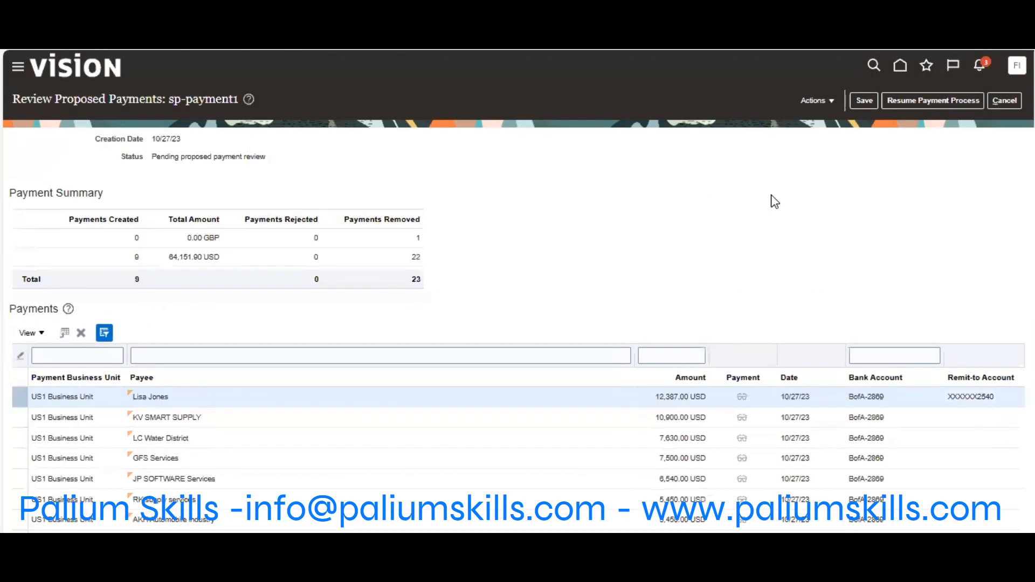
pyautogui.click(81, 332)
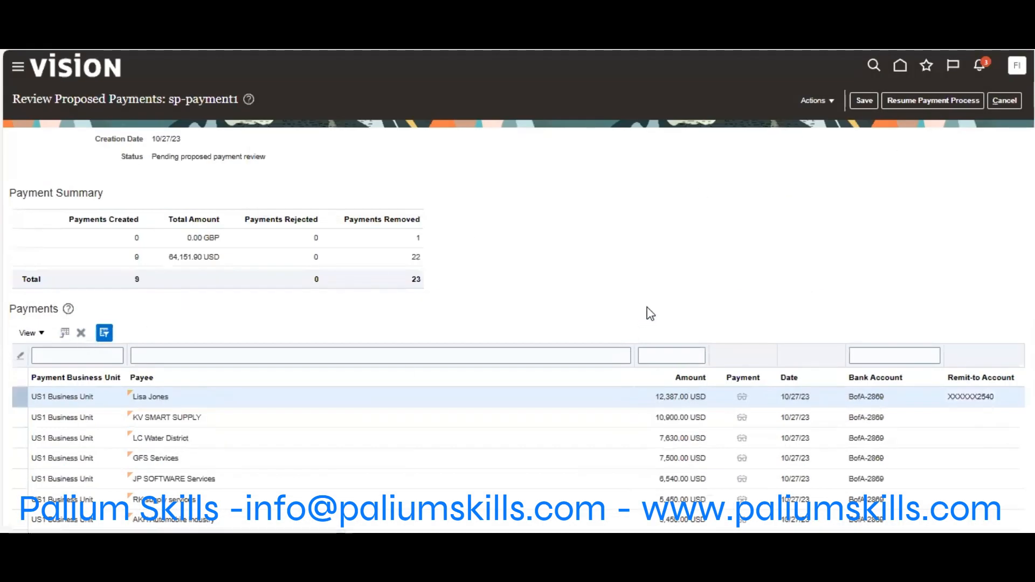
pyautogui.click(925, 314)
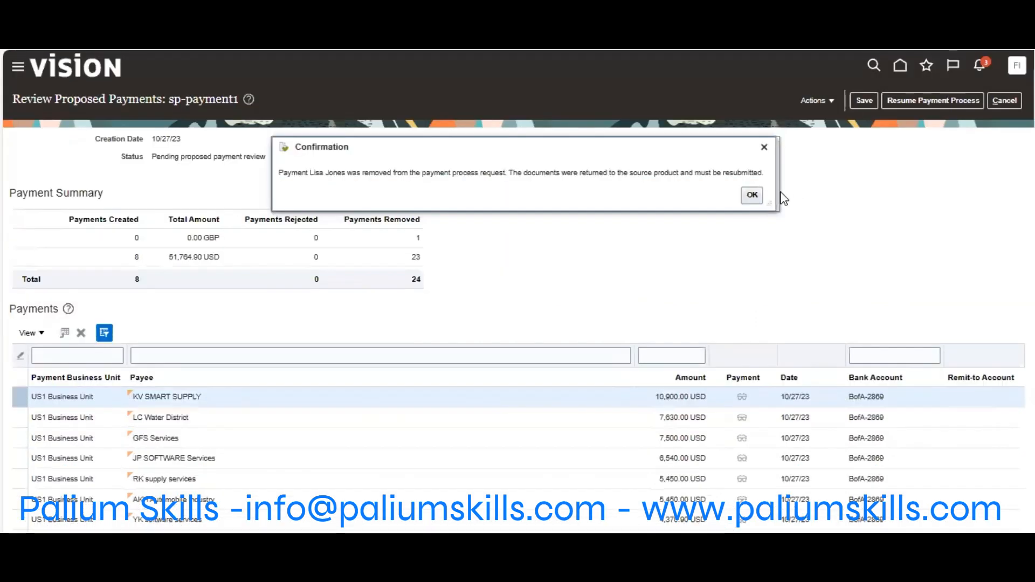
pyautogui.click(752, 195)
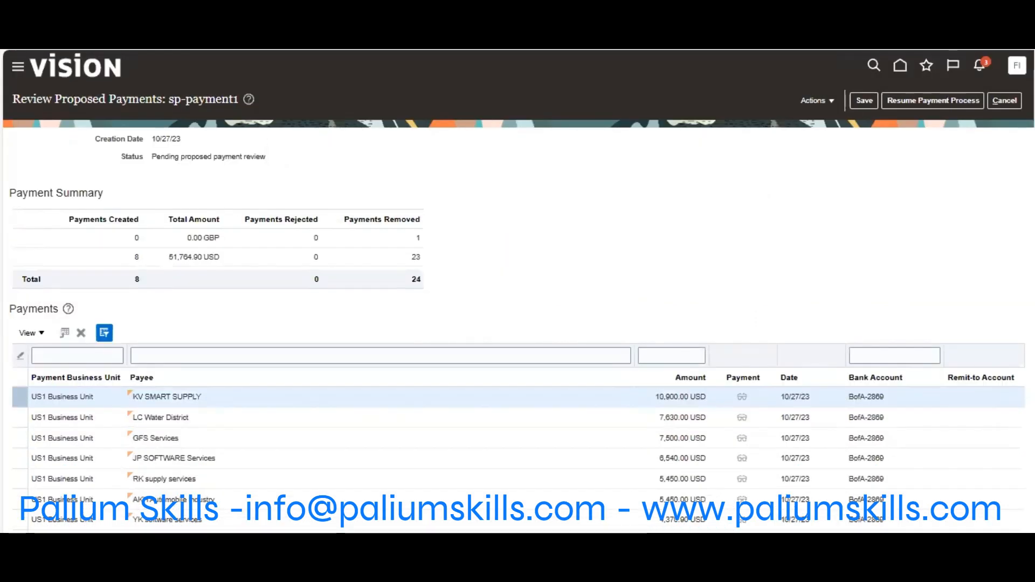
# - Select the AKH Automobile industry payment and remove it from the request, confirming the removal
pyautogui.scroll(-3, 145, 439)
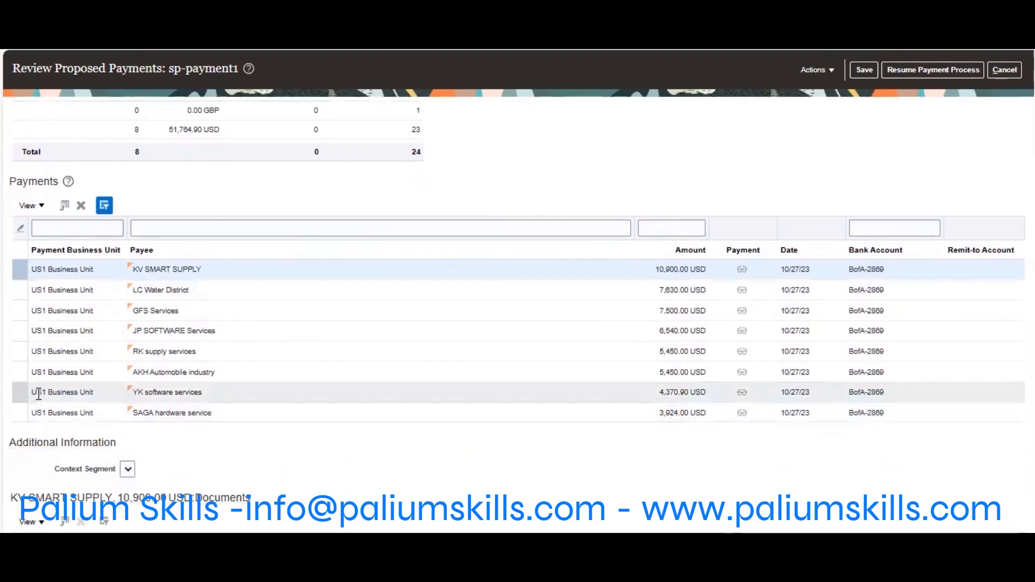
pyautogui.click(39, 395)
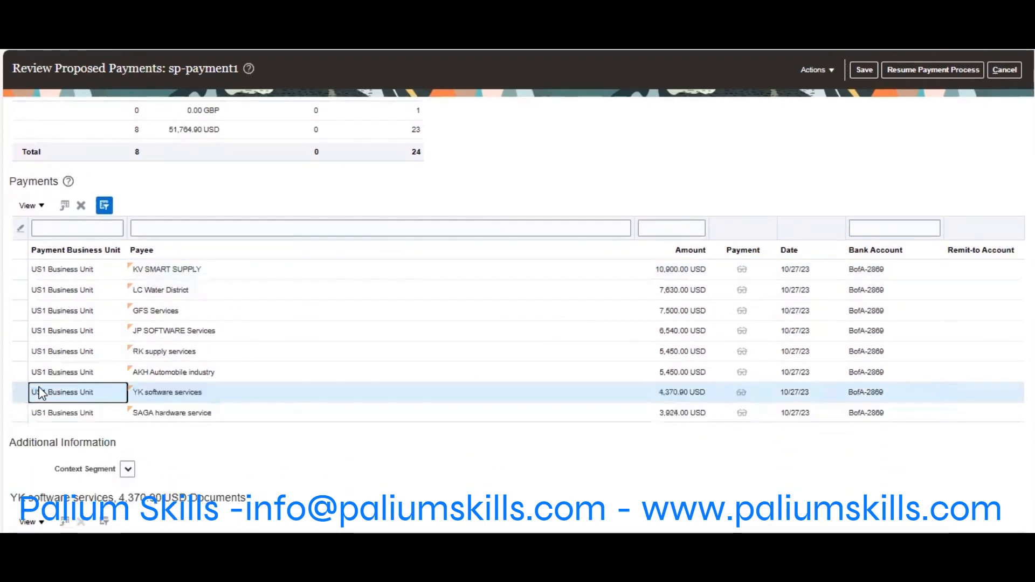
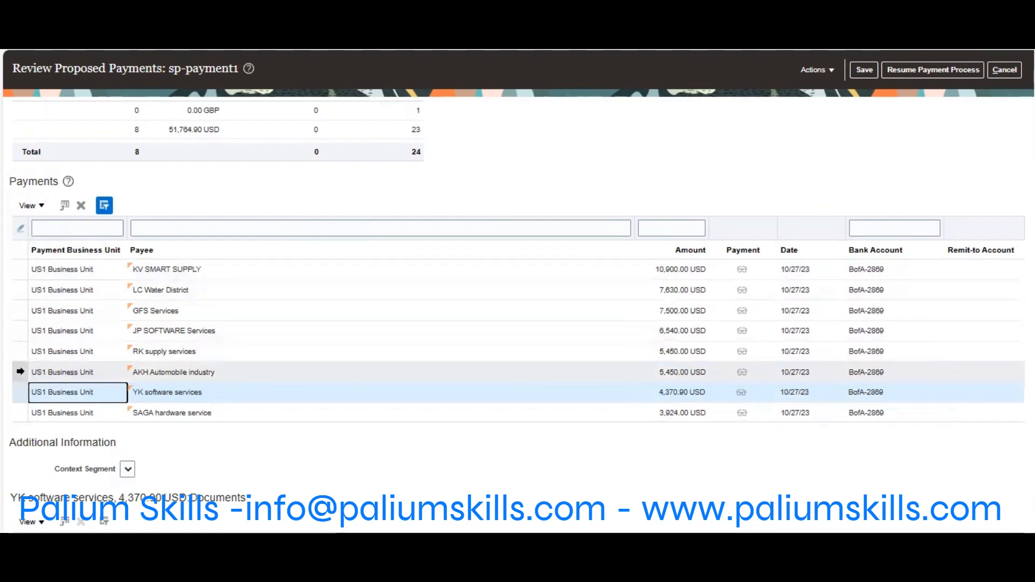
pyautogui.click(20, 370)
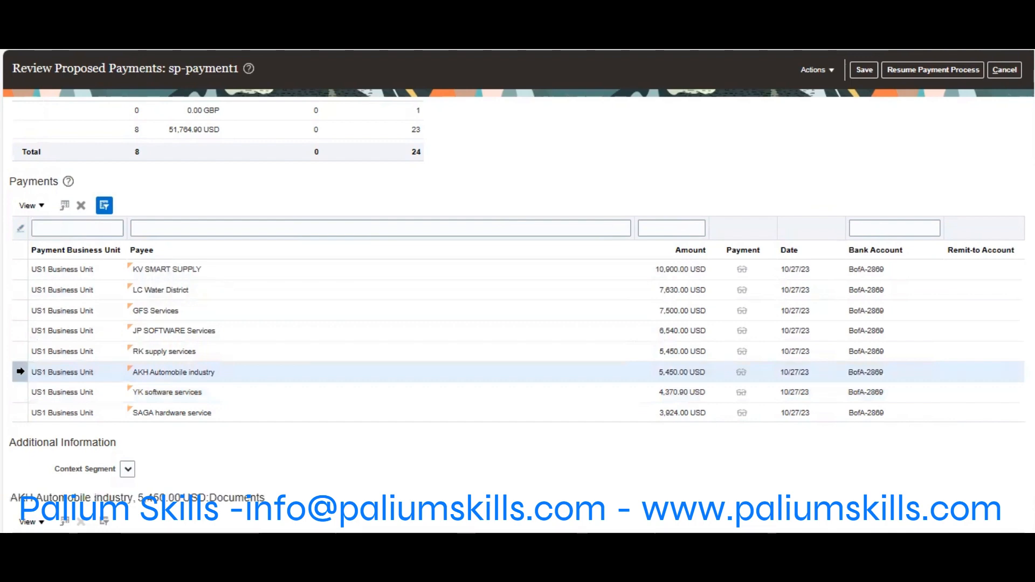
pyautogui.moveTo(18, 365); pyautogui.dragTo(16, 346)
pyautogui.moveTo(14, 310); pyautogui.dragTo(88, 216)
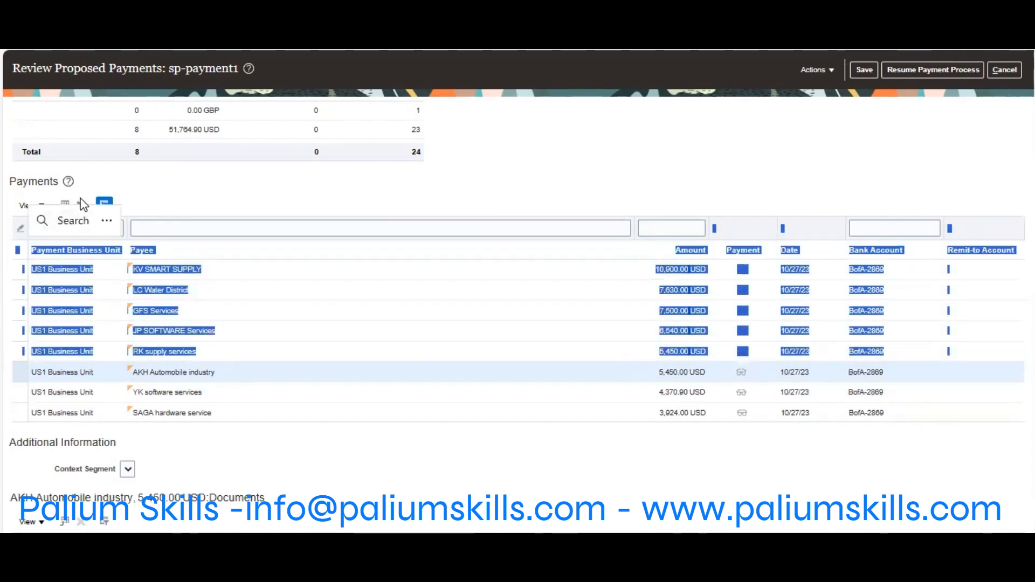
pyautogui.click(82, 206)
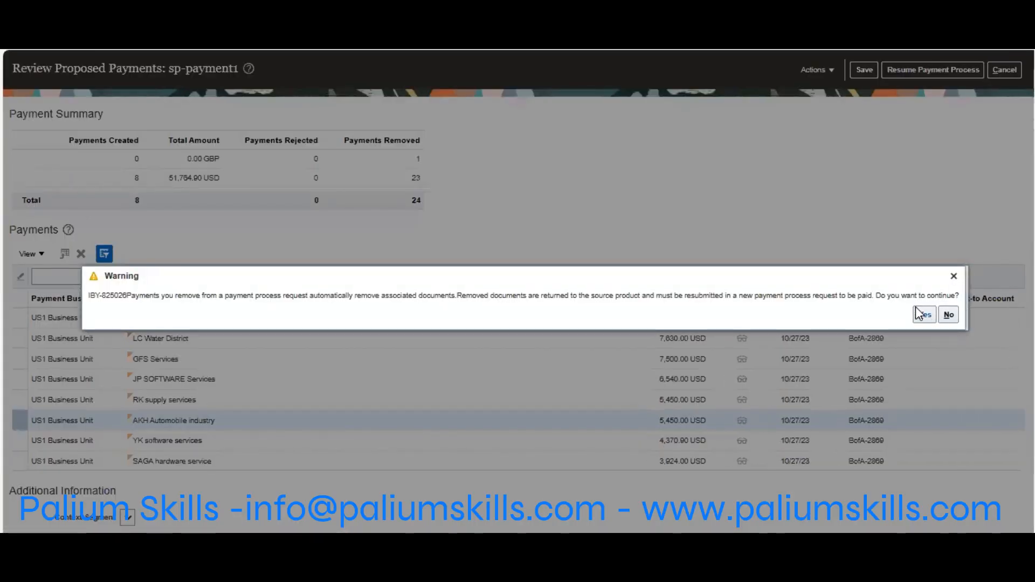
pyautogui.click(922, 314)
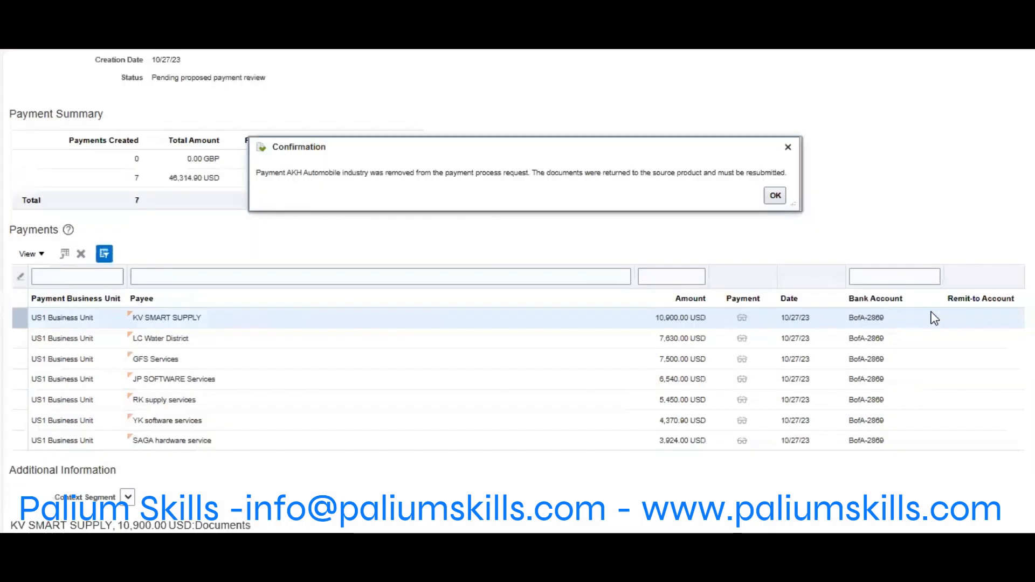
pyautogui.click(776, 196)
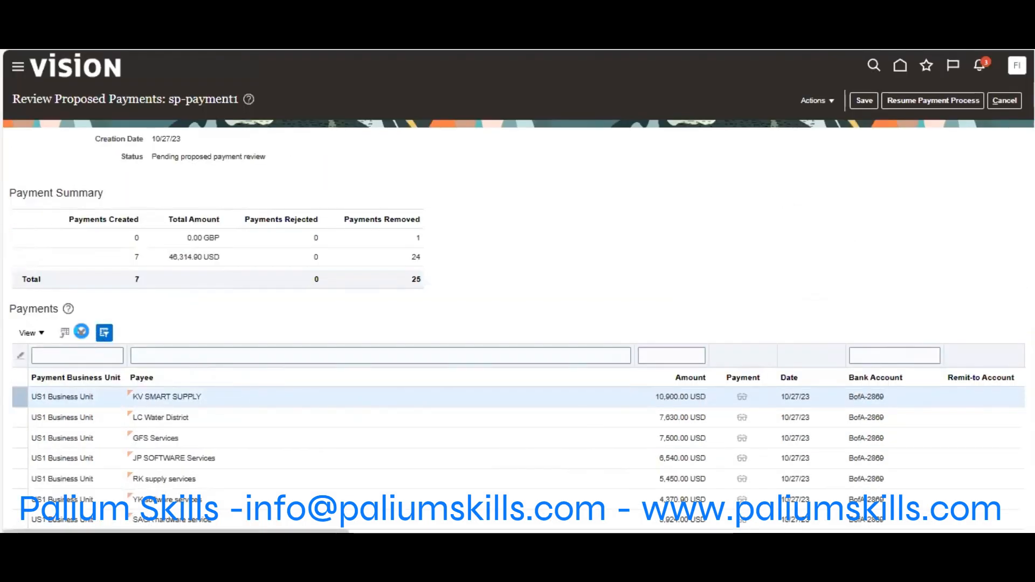
# - Remove the KV SMART SUPPLY and LC Water District payments from the request, confirming each removal
pyautogui.click(80, 332)
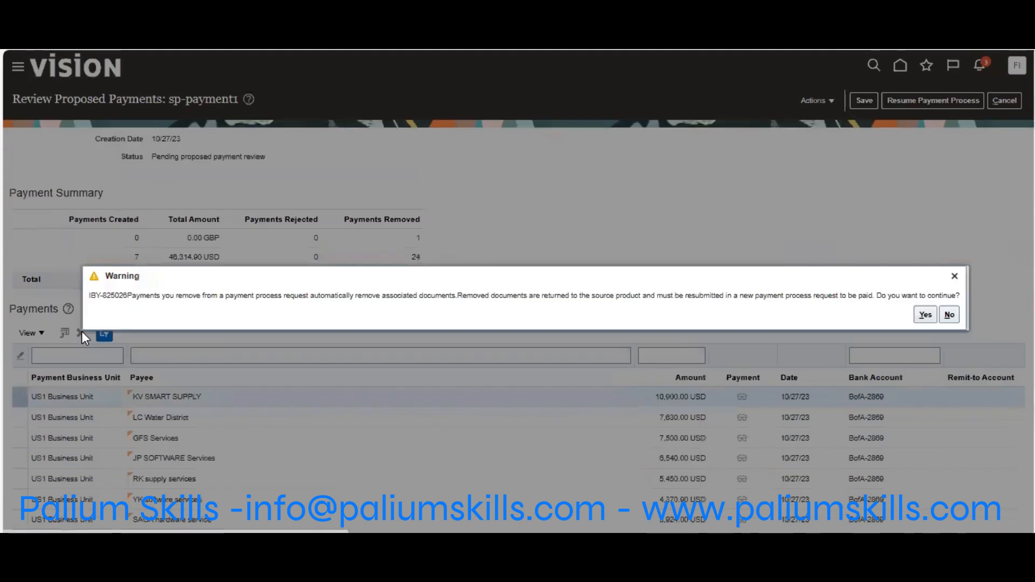
pyautogui.click(925, 315)
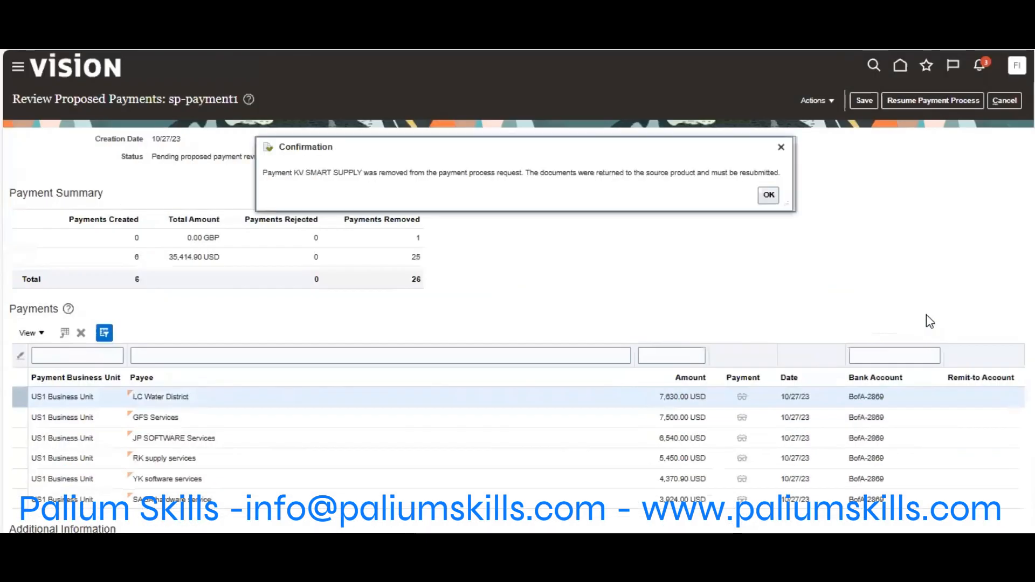
pyautogui.click(767, 202)
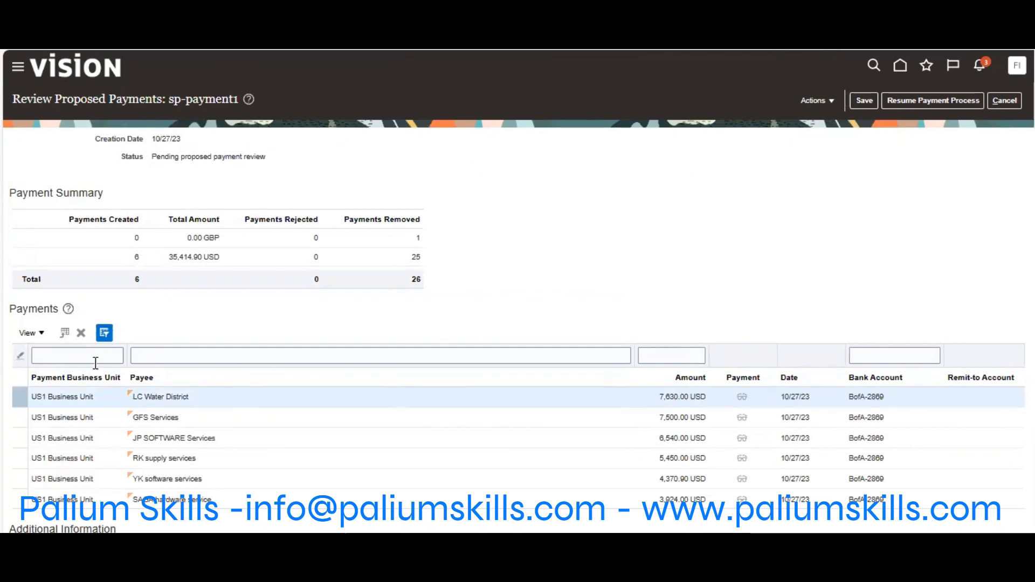
pyautogui.click(81, 333)
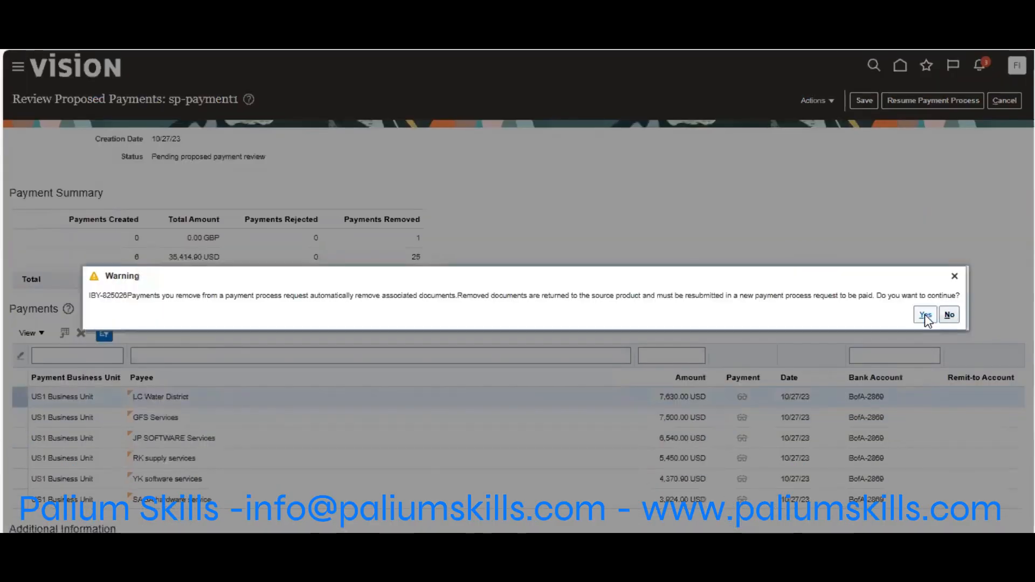
pyautogui.click(924, 315)
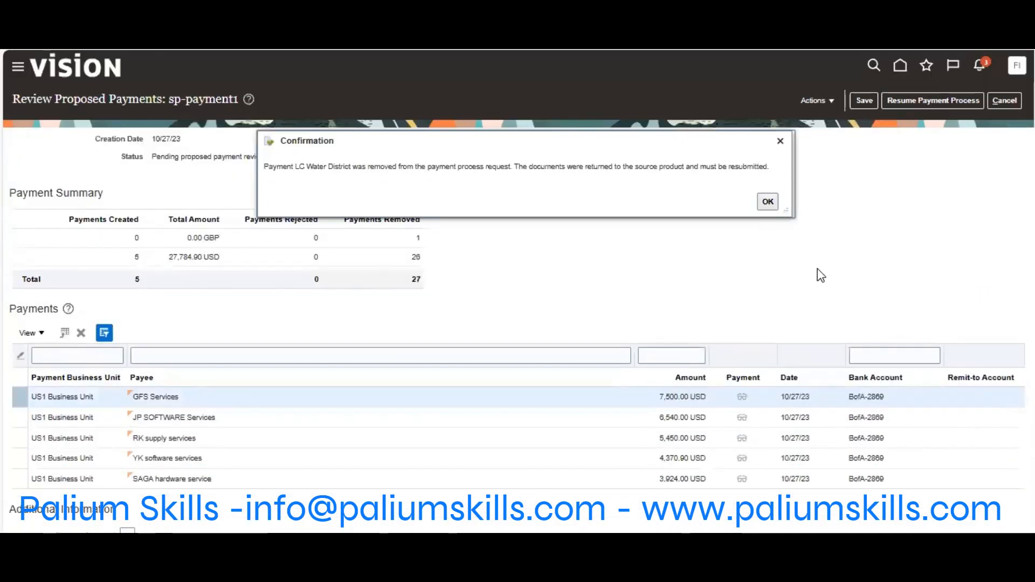
pyautogui.click(767, 201)
# - Remove the JP SOFTWARE Services payment from the request and confirm the removal
pyautogui.scroll(-2, 975, 238)
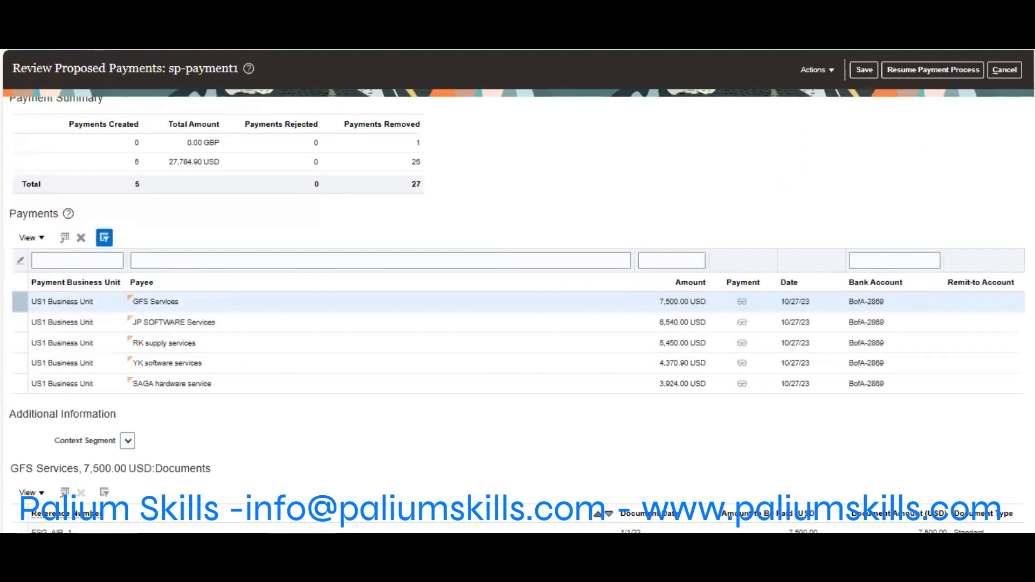
pyautogui.click(347, 323)
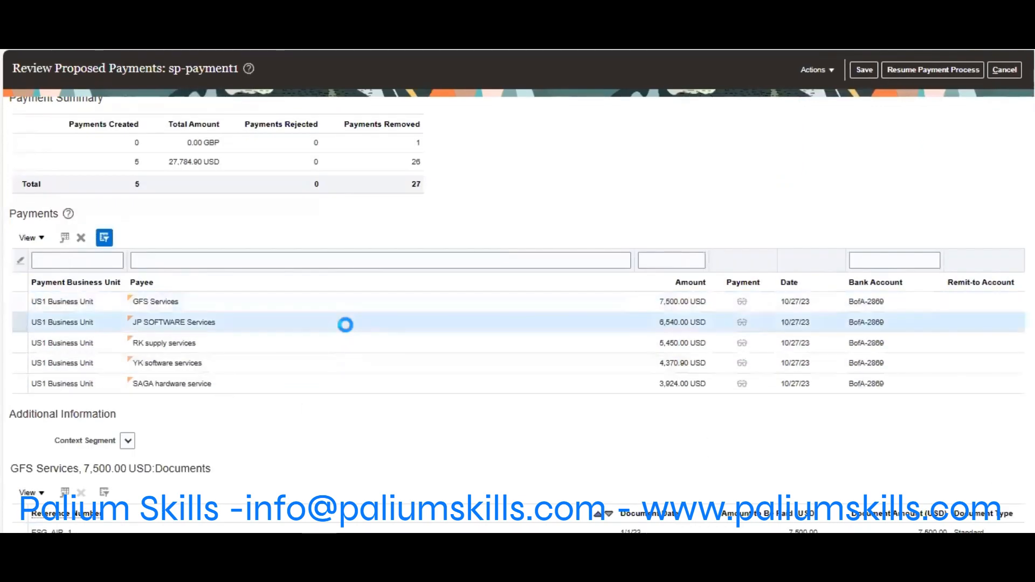
pyautogui.click(343, 349)
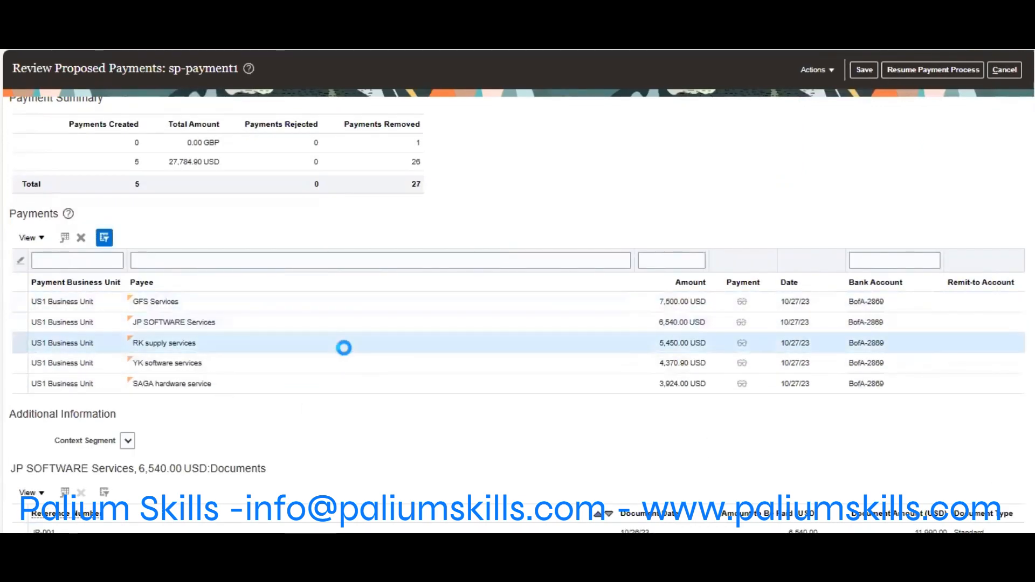
pyautogui.click(354, 325)
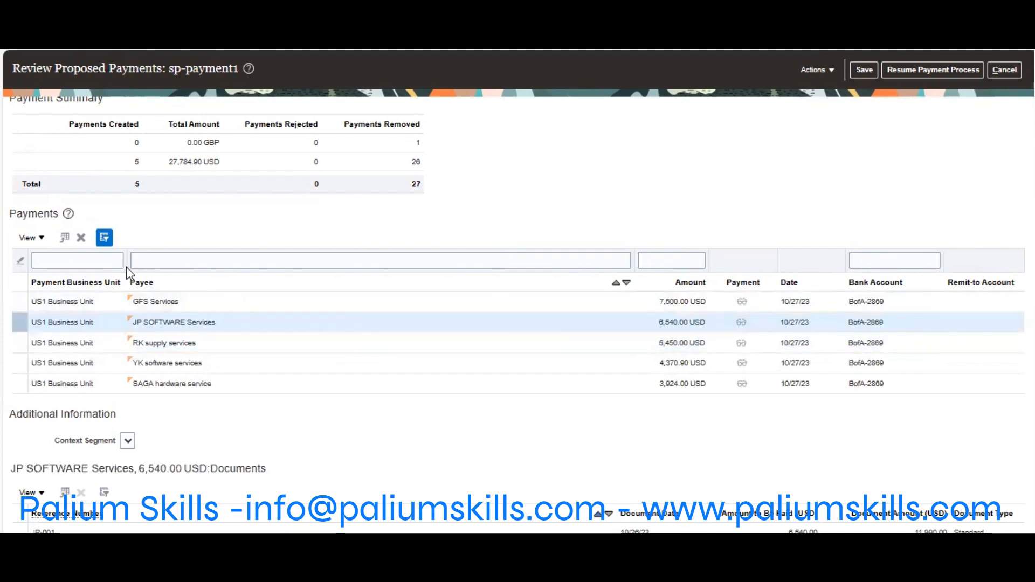
pyautogui.click(83, 233)
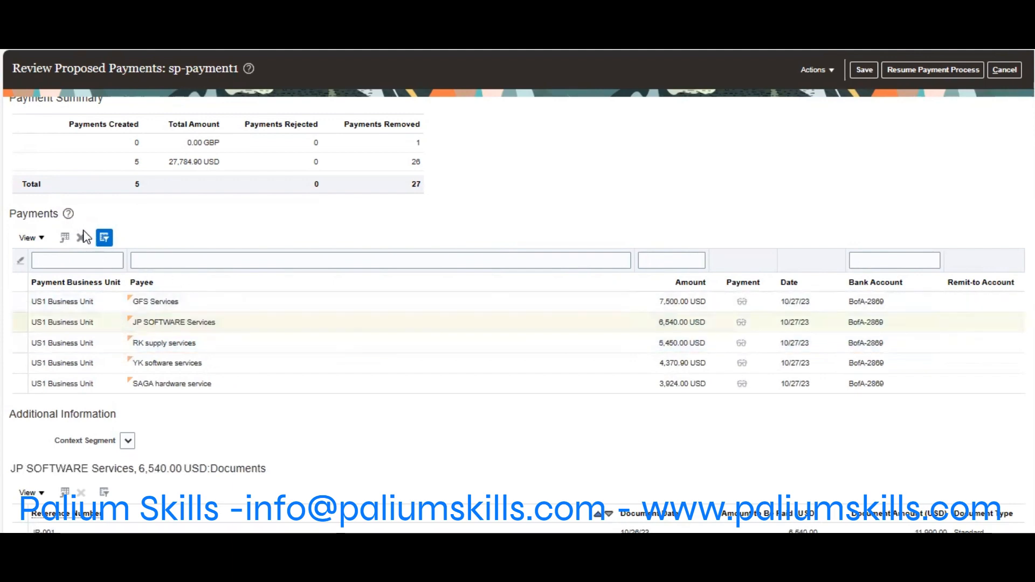
pyautogui.click(79, 237)
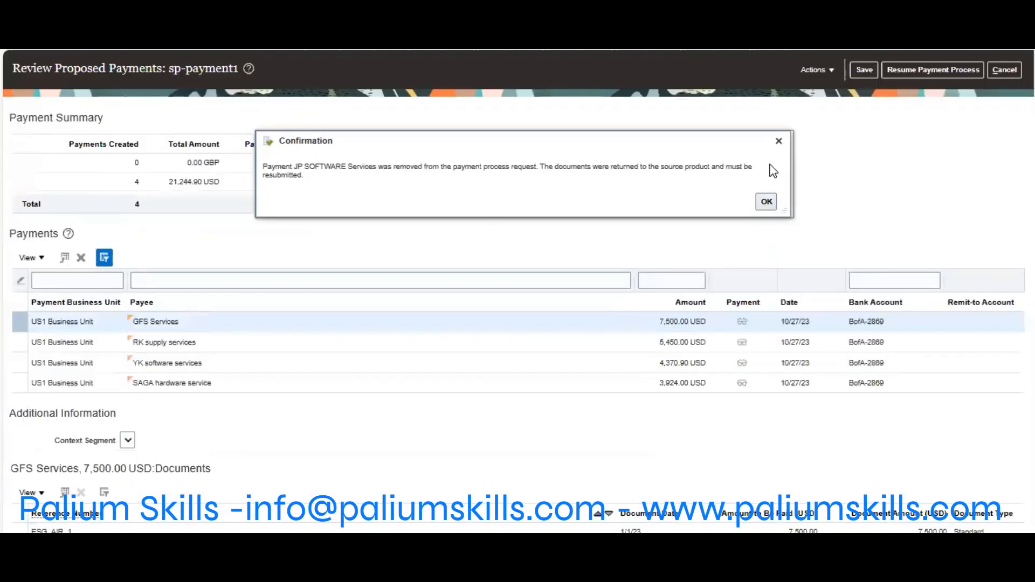
pyautogui.click(766, 204)
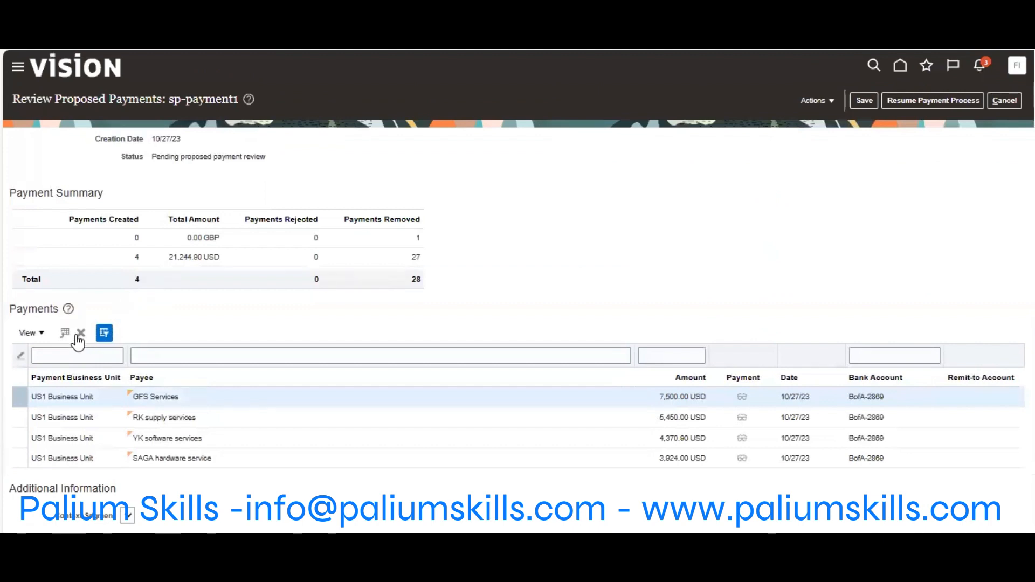
# - Remove the RK supply services payment from the request and confirm the removal
pyautogui.click(243, 418)
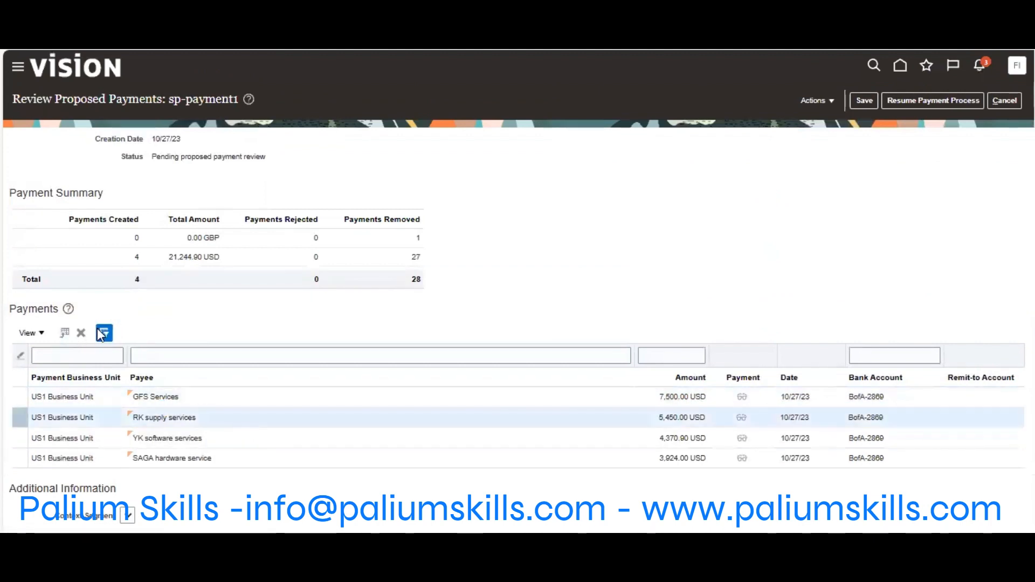
pyautogui.click(88, 334)
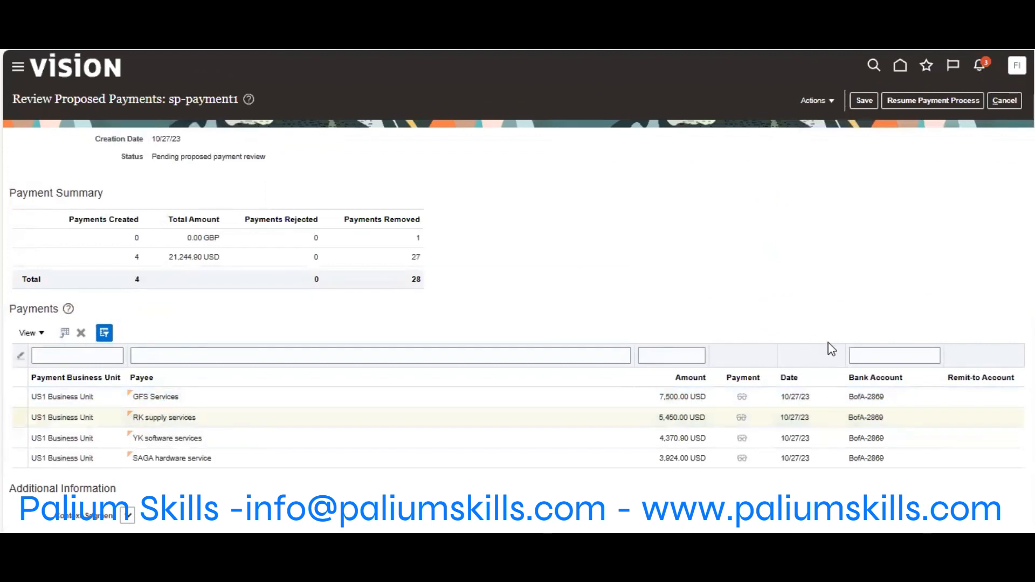
pyautogui.click(81, 333)
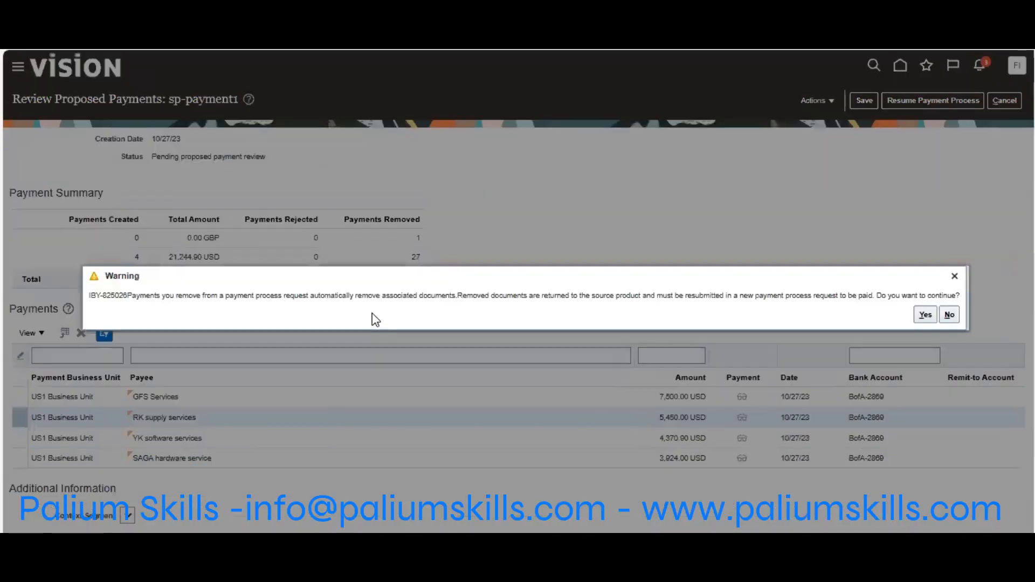
pyautogui.click(925, 314)
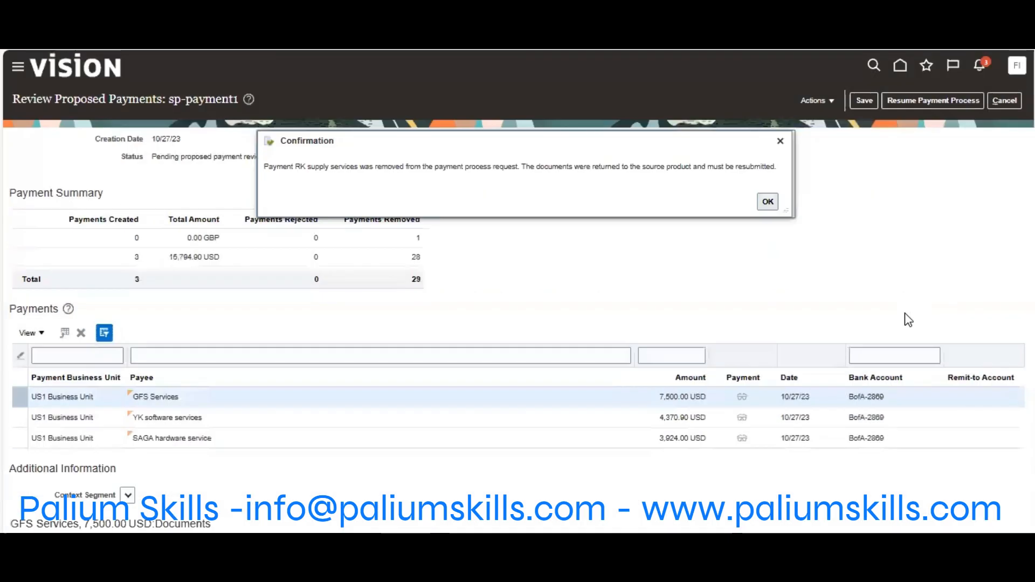
pyautogui.click(768, 202)
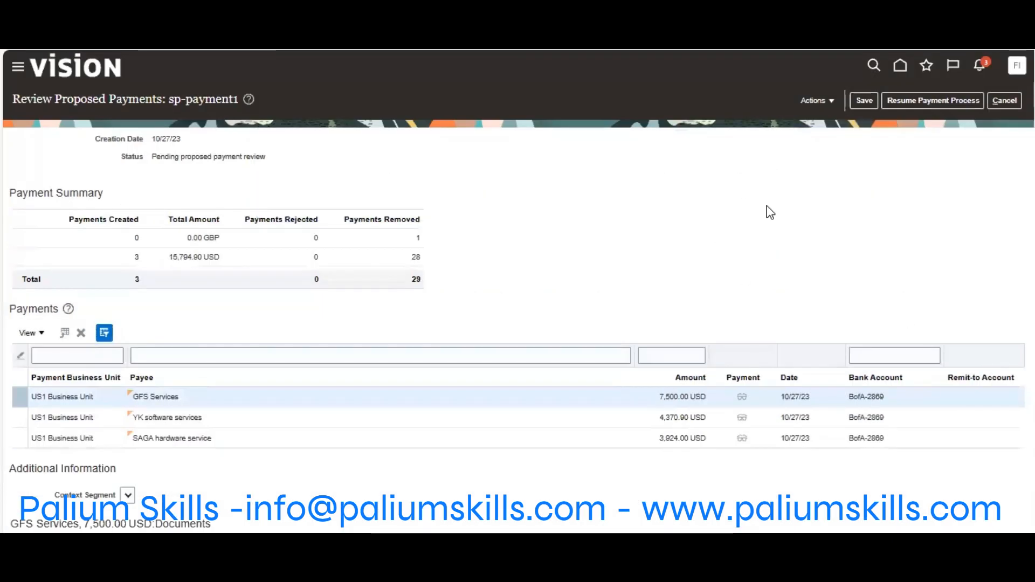
# - Remove the YK software services payment from the request and confirm the removal
pyautogui.click(183, 418)
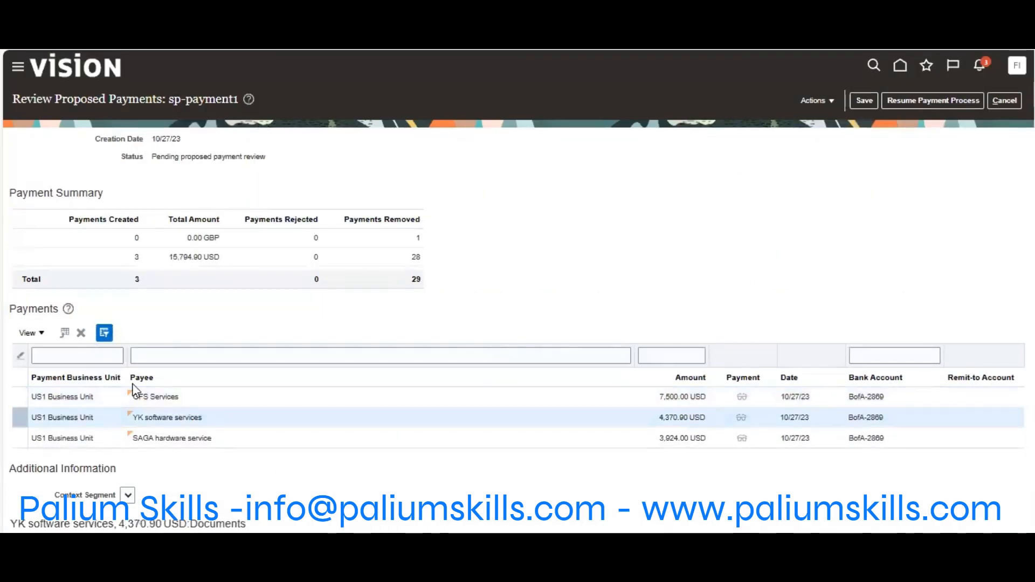
pyautogui.click(81, 333)
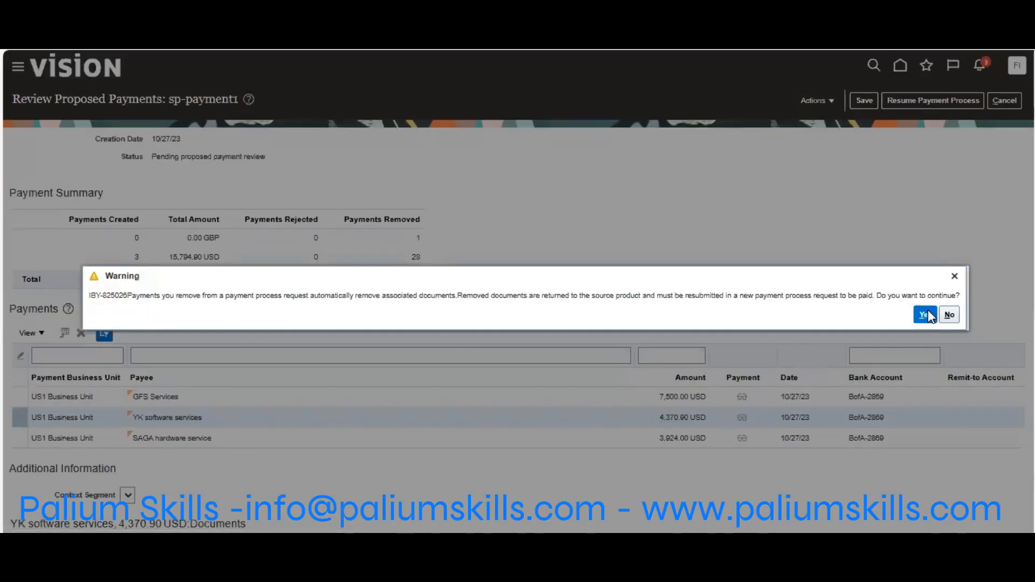
pyautogui.click(925, 315)
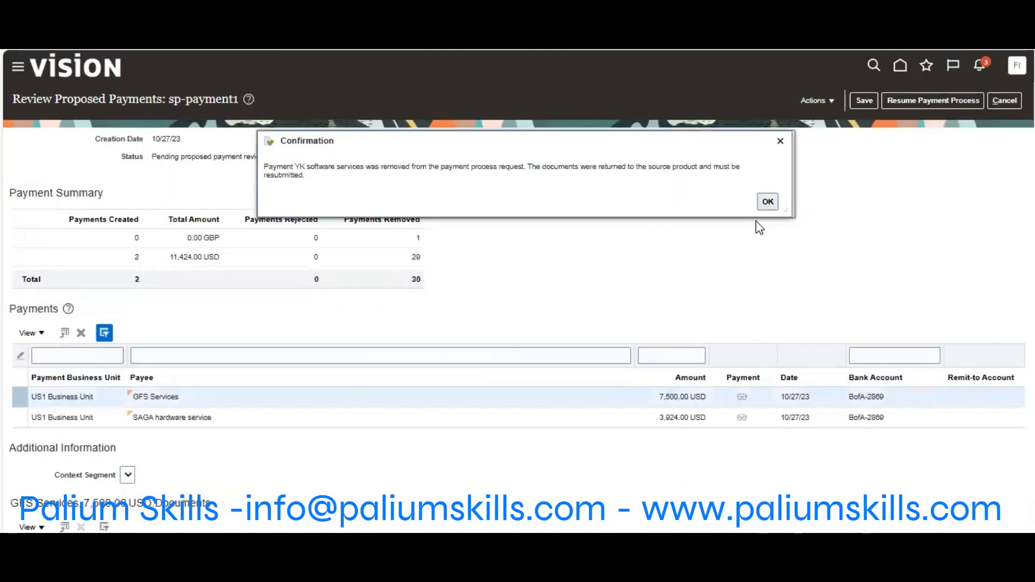
pyautogui.click(768, 202)
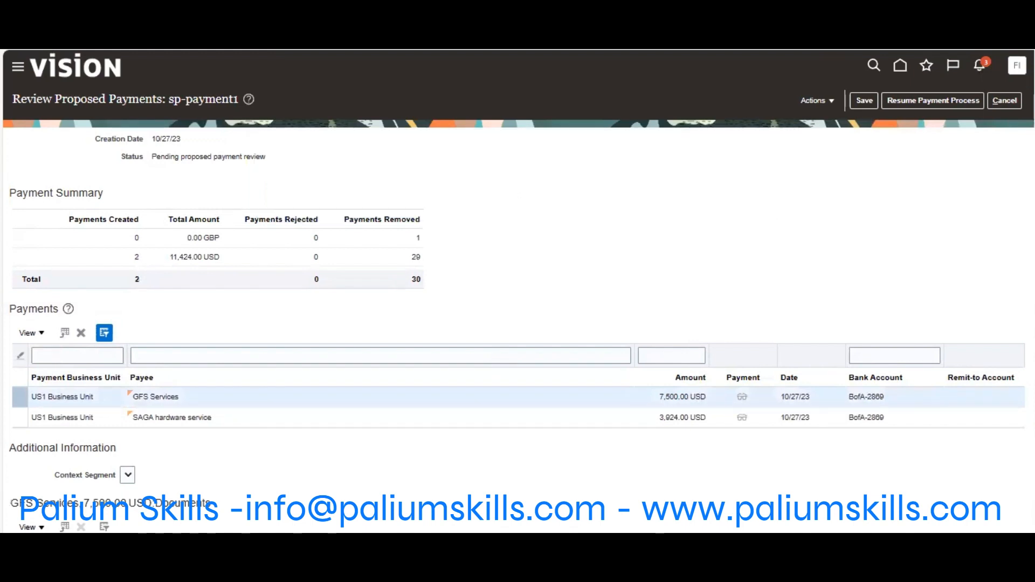
# - Review the GFS Services and SAGA hardware service payments kept in sp-payment1 and resume the payment process
pyautogui.scroll(-1, 518, 291)
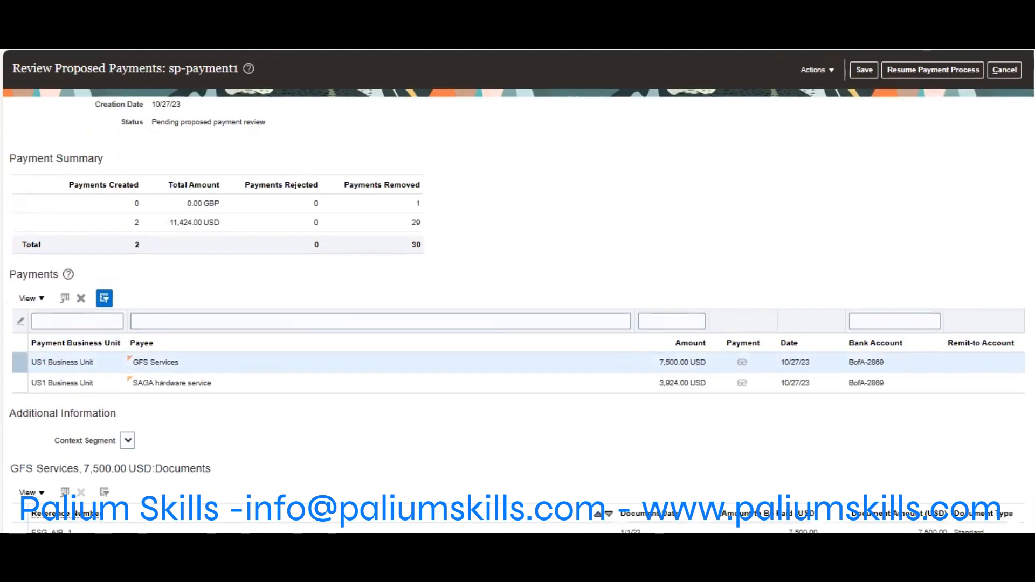
pyautogui.scroll(1, 517, 291)
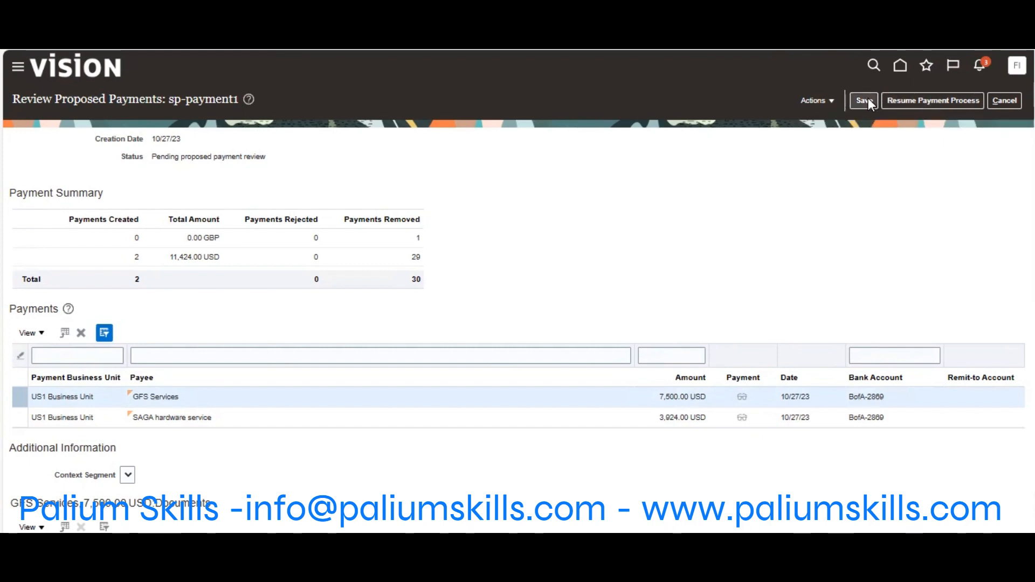
pyautogui.click(932, 101)
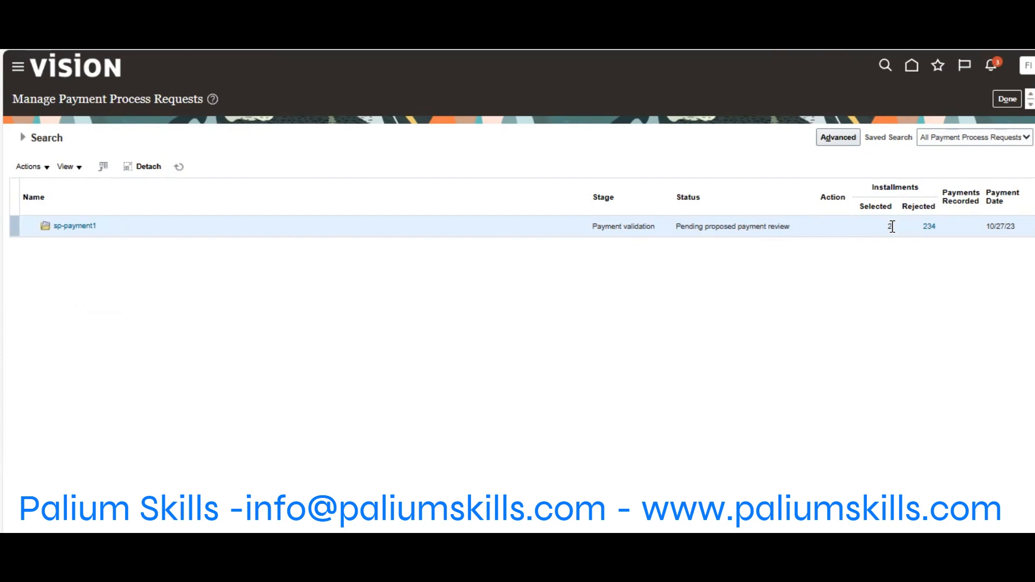
# - Refresh the payment process requests list repeatedly and check the stage and status of sp-payment1
pyautogui.click(180, 167)
pyautogui.click(179, 167)
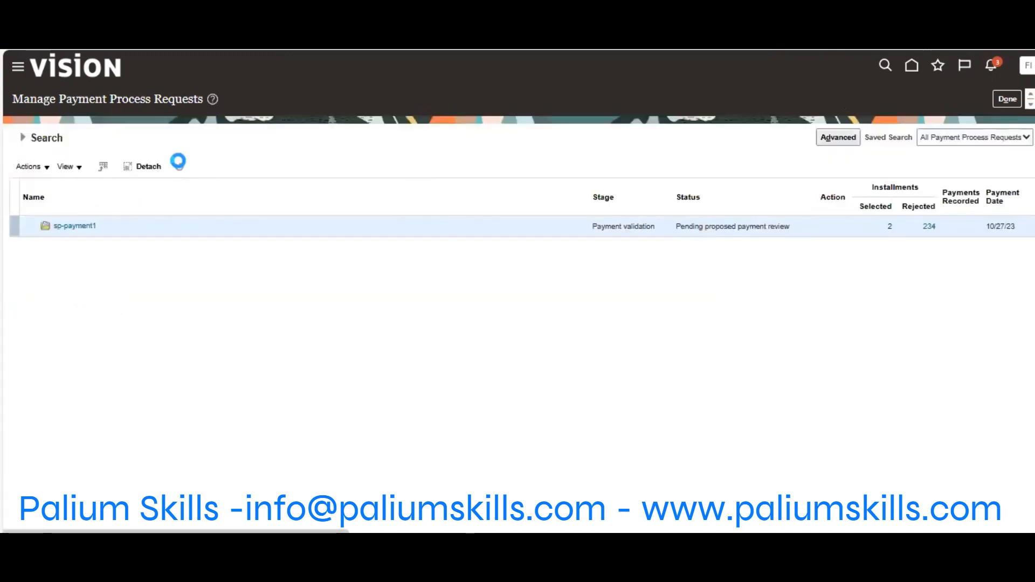
pyautogui.click(180, 167)
pyautogui.click(179, 167)
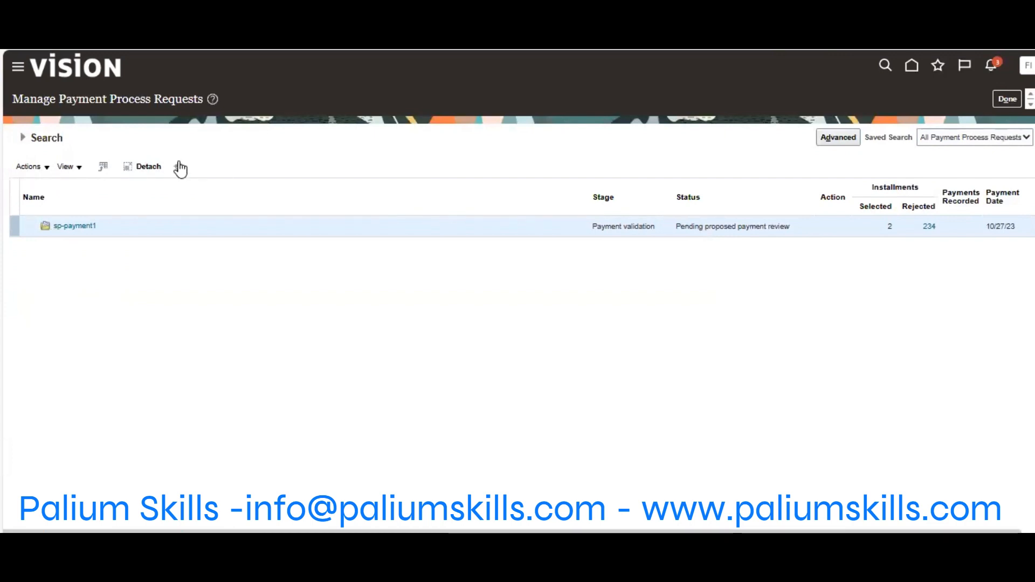
pyautogui.click(180, 167)
pyautogui.click(180, 168)
pyautogui.click(179, 167)
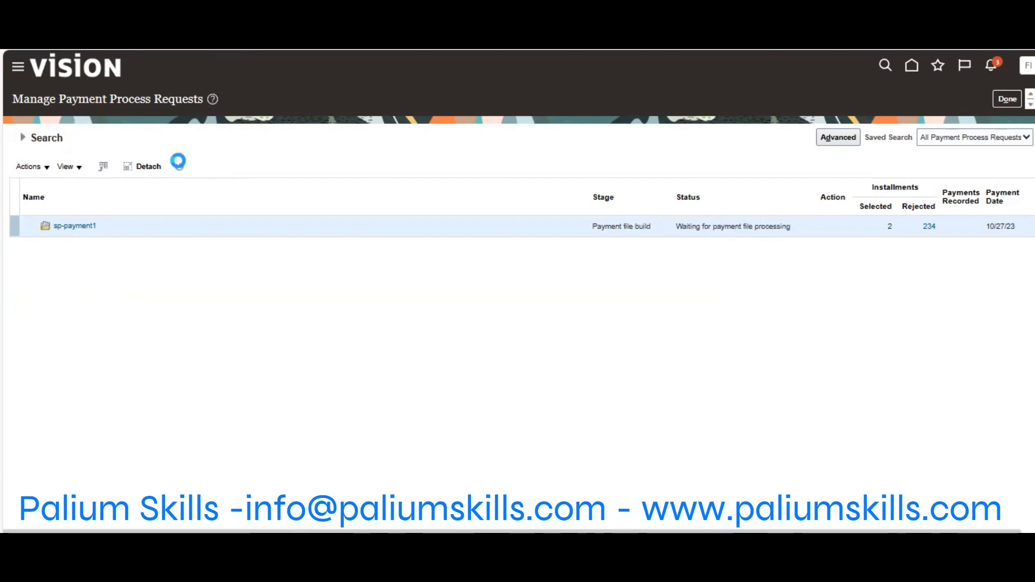
pyautogui.click(180, 167)
pyautogui.tripleClick(710, 230)
pyautogui.click(714, 228)
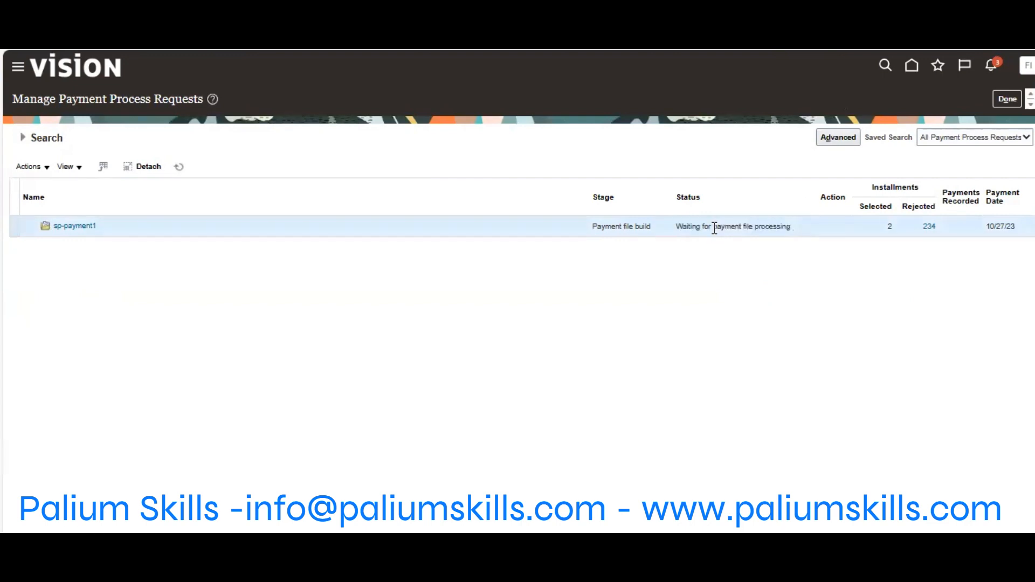
# - Refresh the list again and check the selected installments of sp-payment1
pyautogui.click(180, 169)
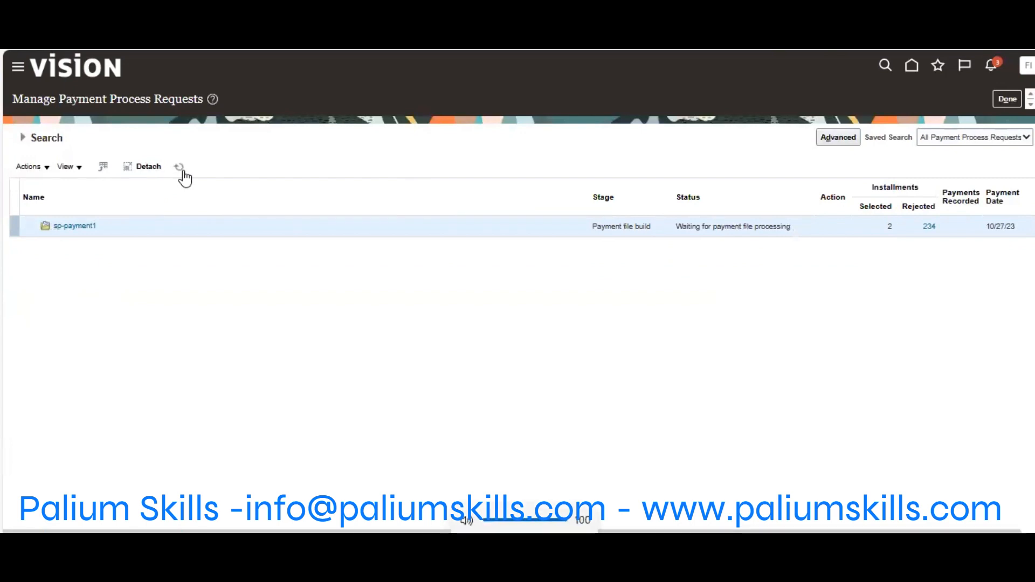
pyautogui.click(182, 169)
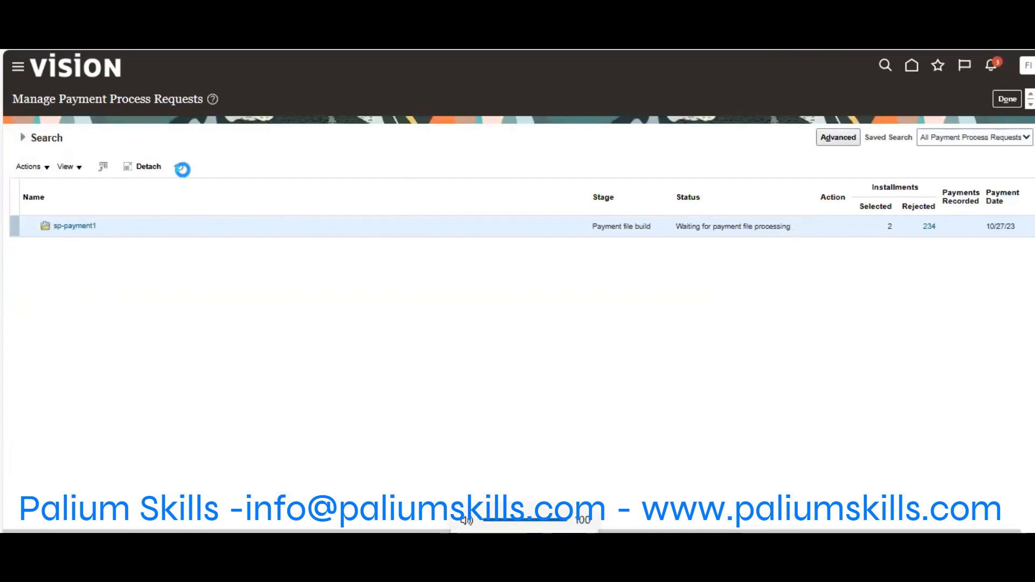
pyautogui.click(181, 169)
pyautogui.click(182, 169)
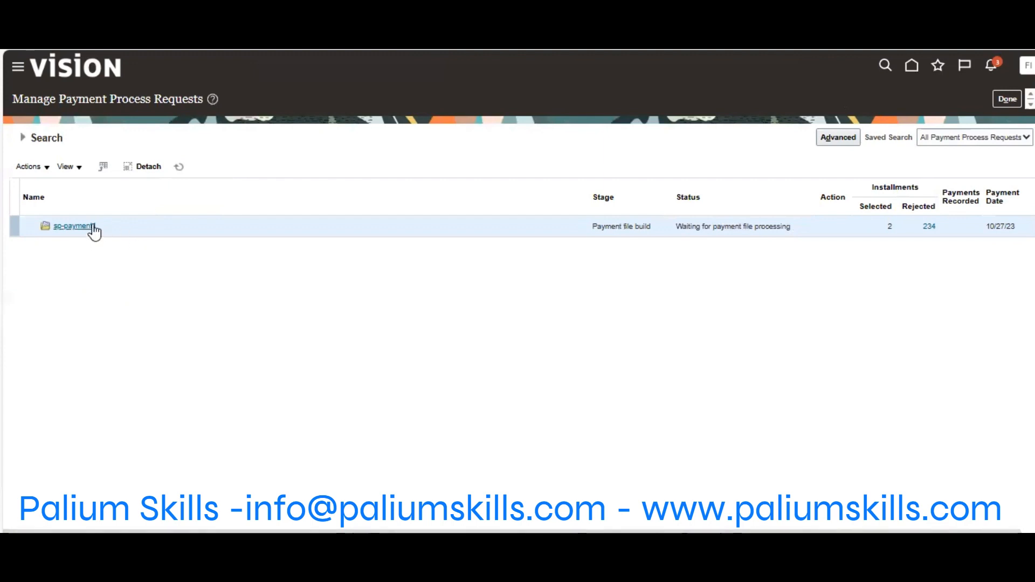
pyautogui.click(889, 227)
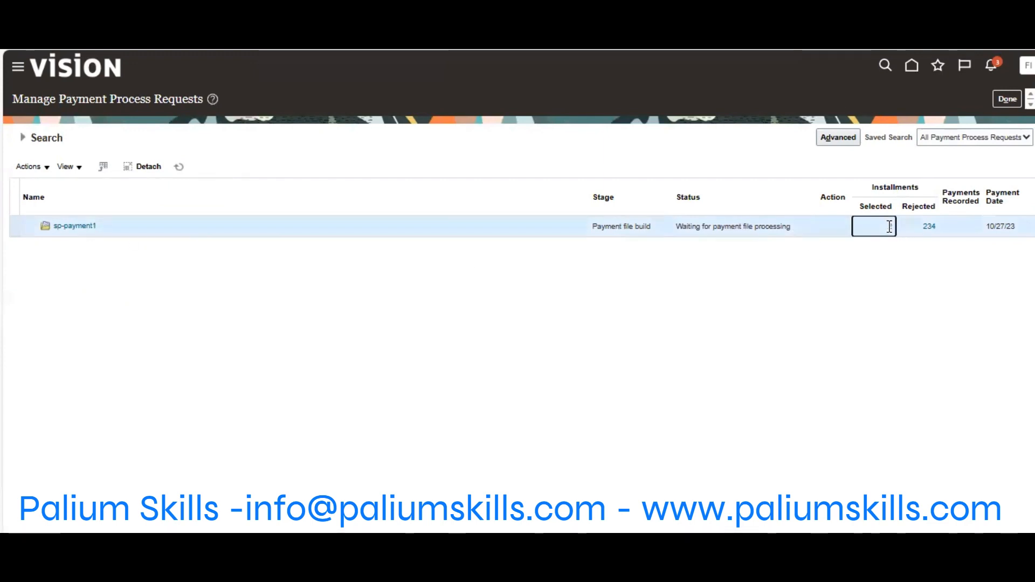
# - Keep refreshing the list to monitor the status of sp-payment1, and return to the payments overview
pyautogui.click(179, 167)
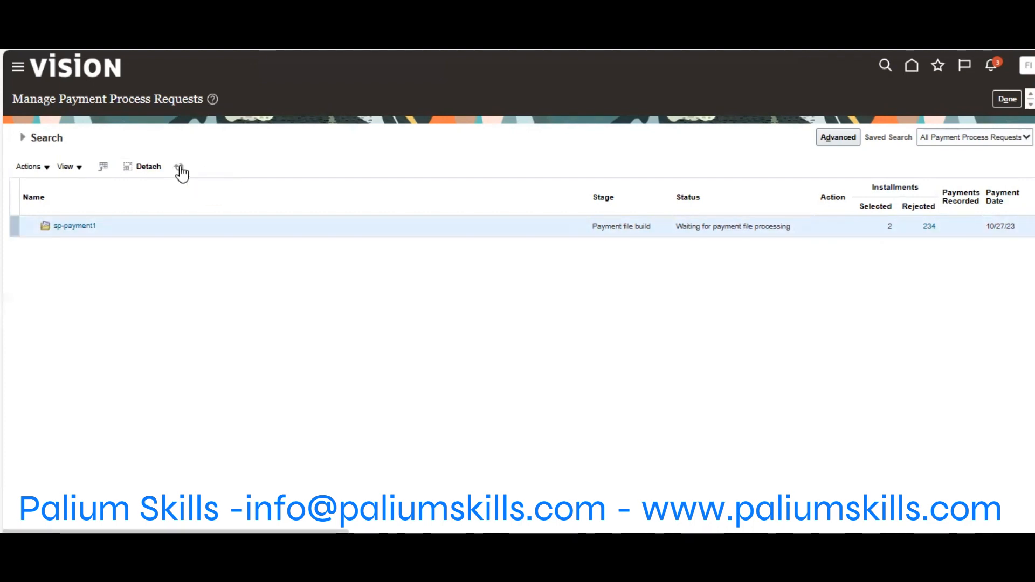
pyautogui.click(180, 167)
pyautogui.click(179, 167)
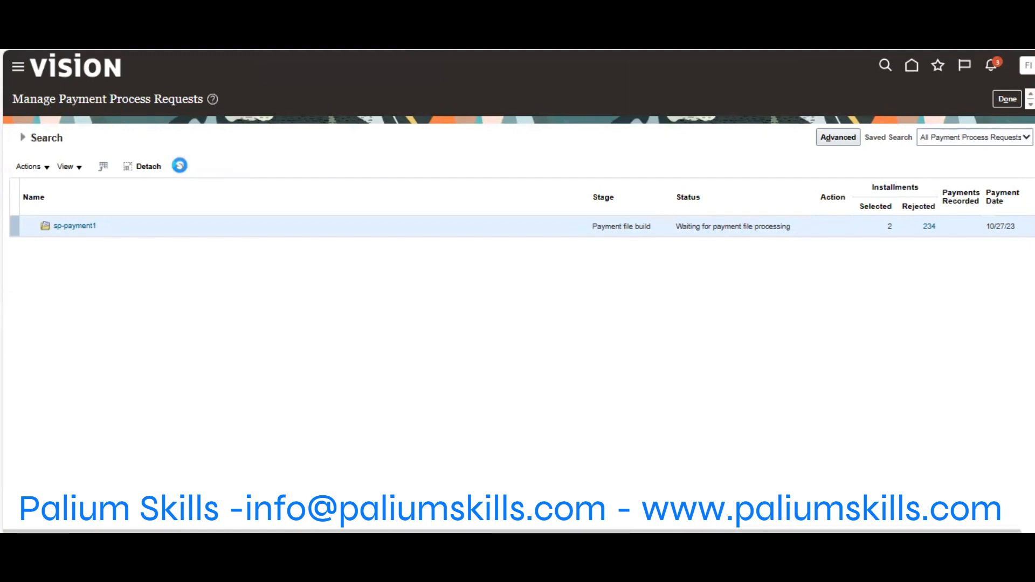
pyautogui.click(180, 167)
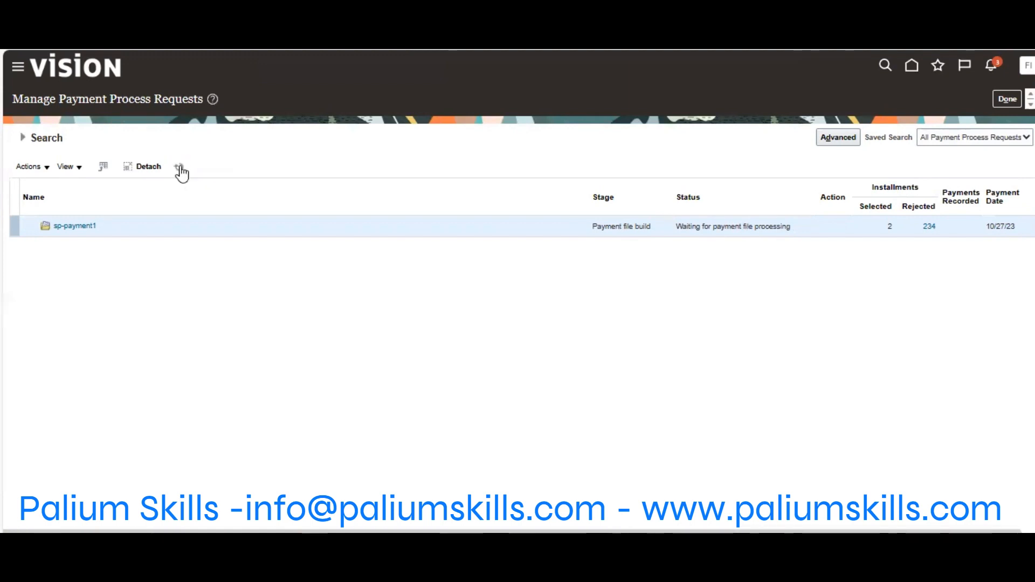
pyautogui.click(180, 167)
pyautogui.click(180, 167)
pyautogui.click(181, 167)
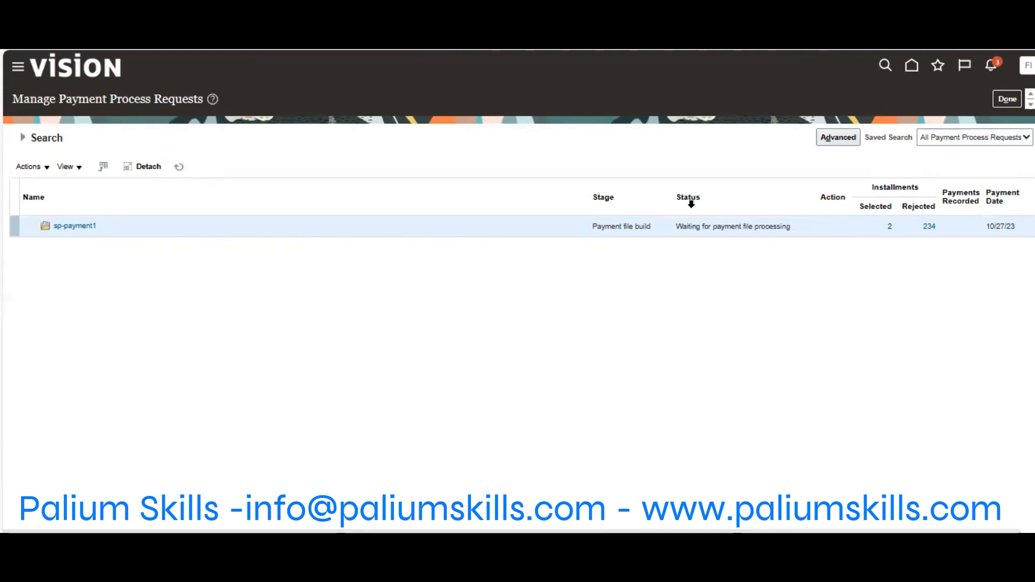
pyautogui.moveTo(678, 225); pyautogui.dragTo(793, 232)
pyautogui.click(181, 166)
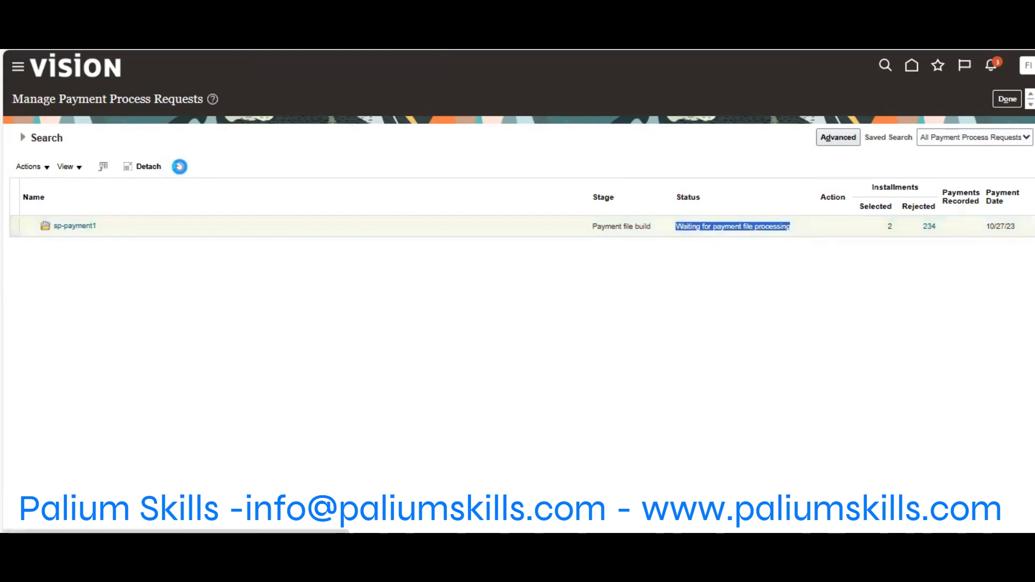
pyautogui.click(181, 166)
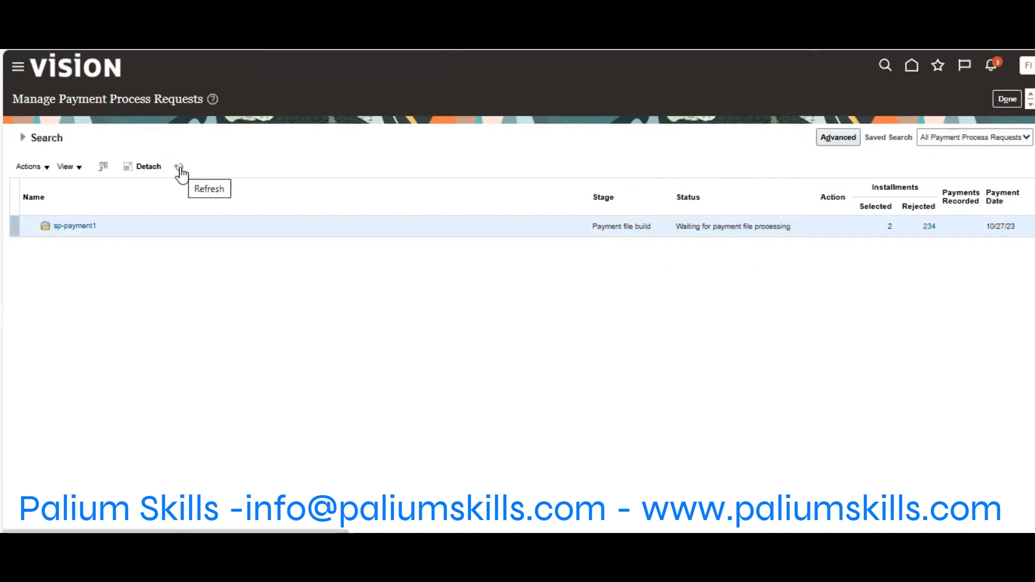
pyautogui.click(182, 166)
pyautogui.click(181, 166)
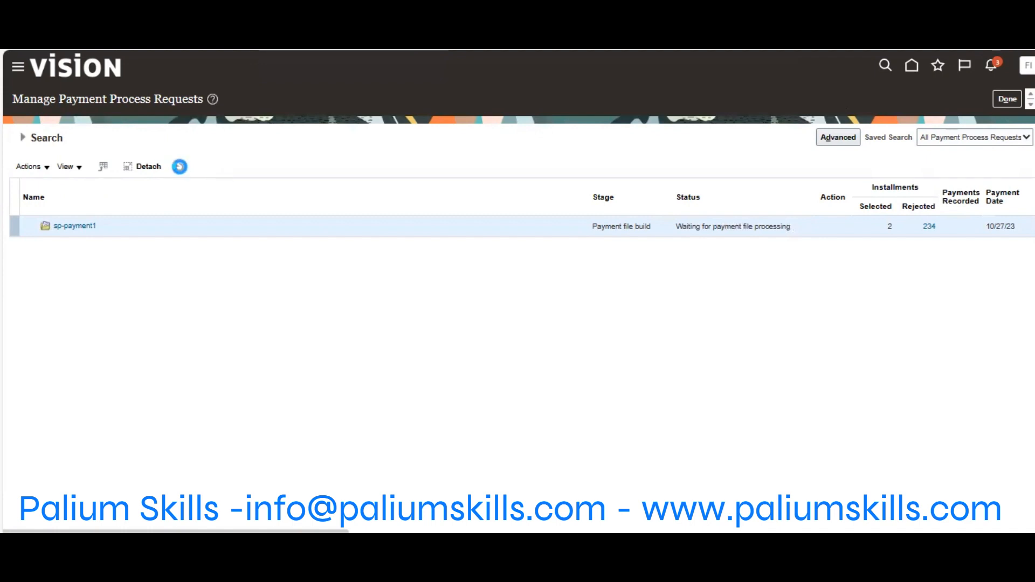
pyautogui.click(181, 166)
pyautogui.click(181, 166)
pyautogui.click(180, 167)
pyautogui.click(1007, 104)
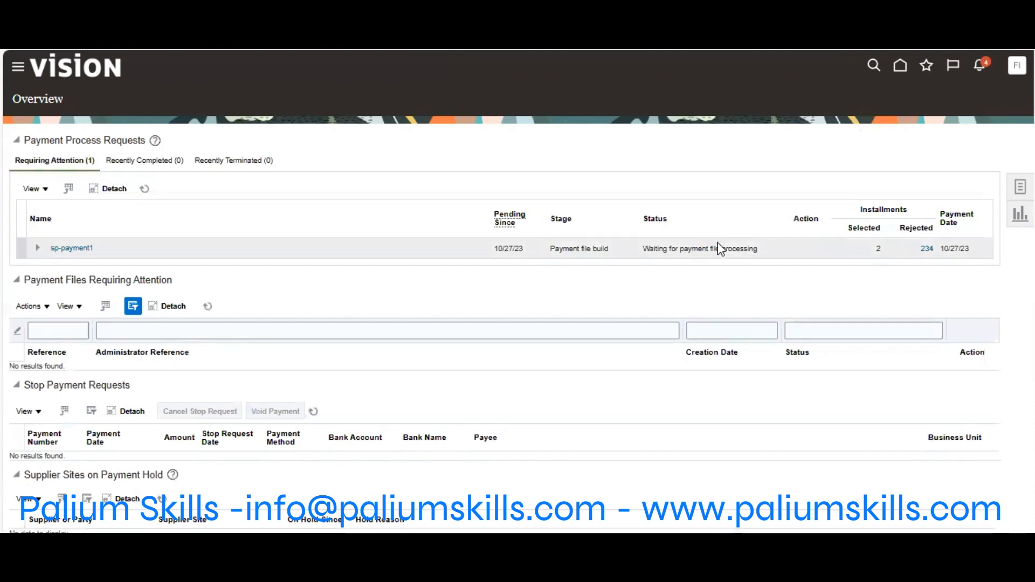
# - Go to the payment process request templates and start creating a new template
pyautogui.click(926, 252)
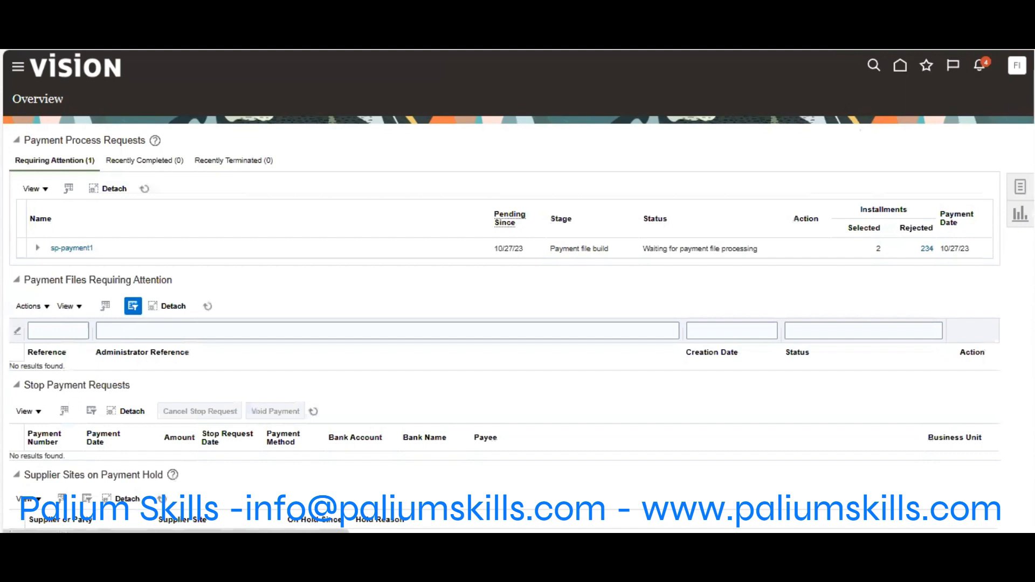
pyautogui.click(1019, 187)
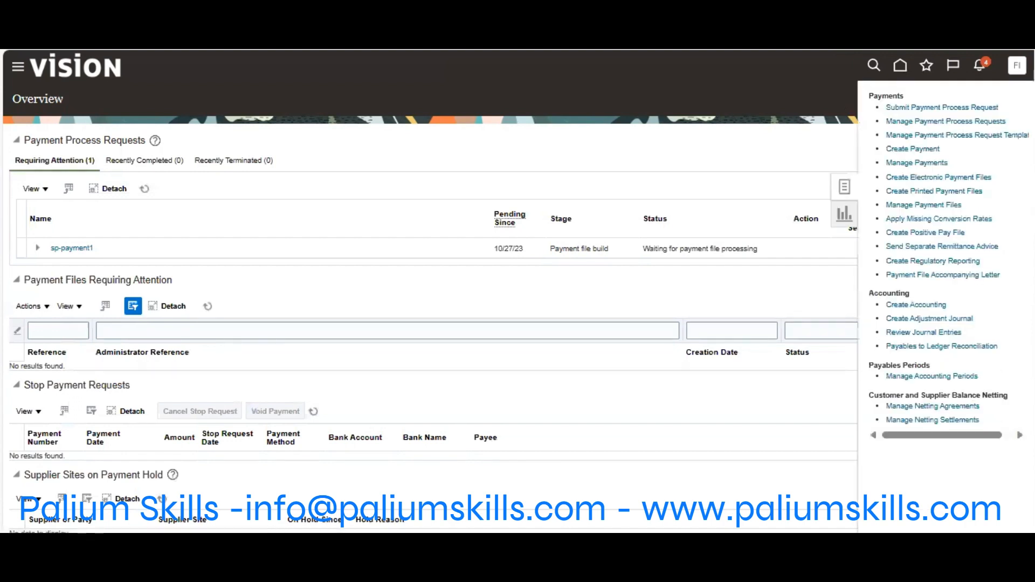
pyautogui.click(986, 136)
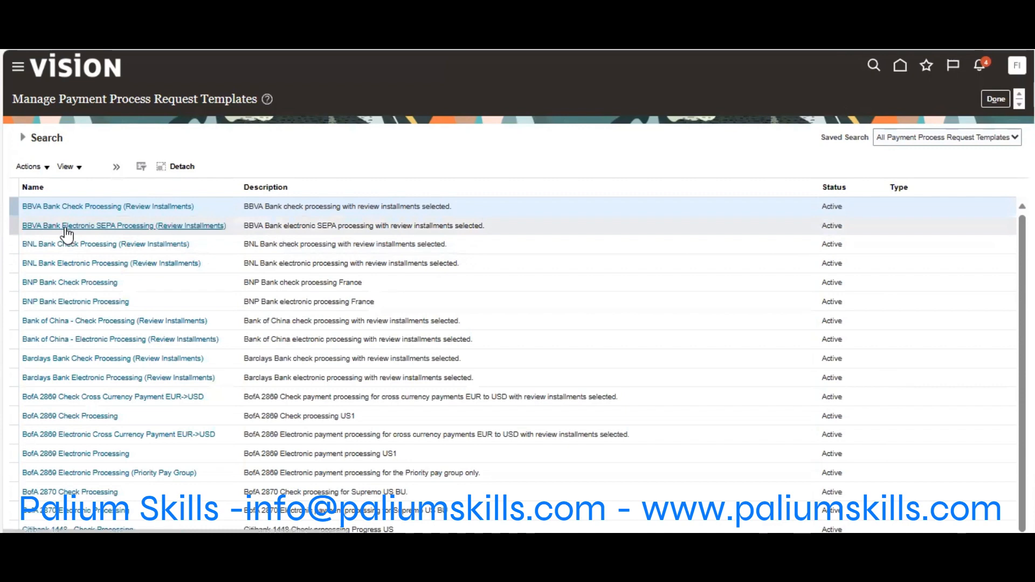
pyautogui.click(24, 131)
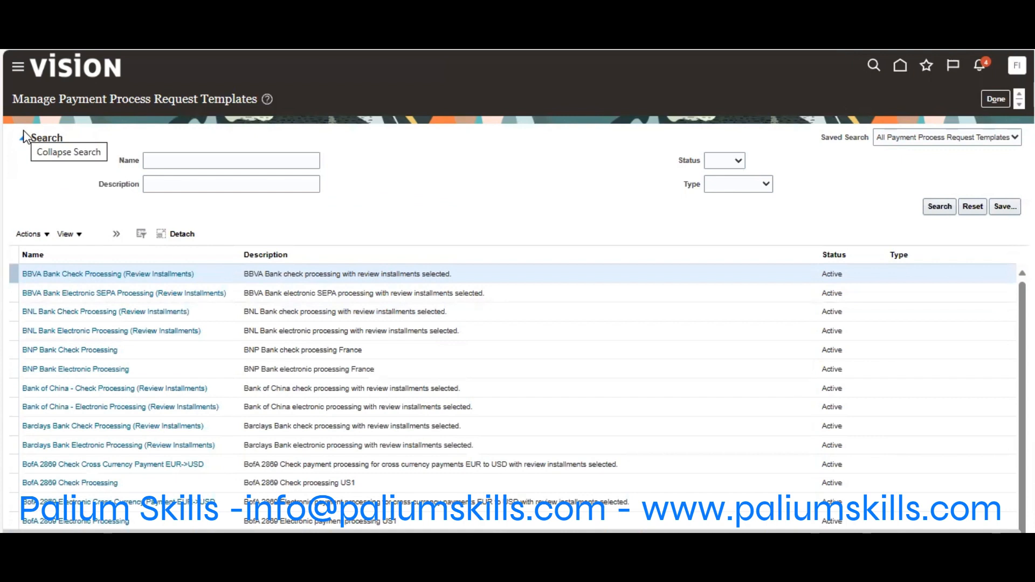
pyautogui.click(116, 234)
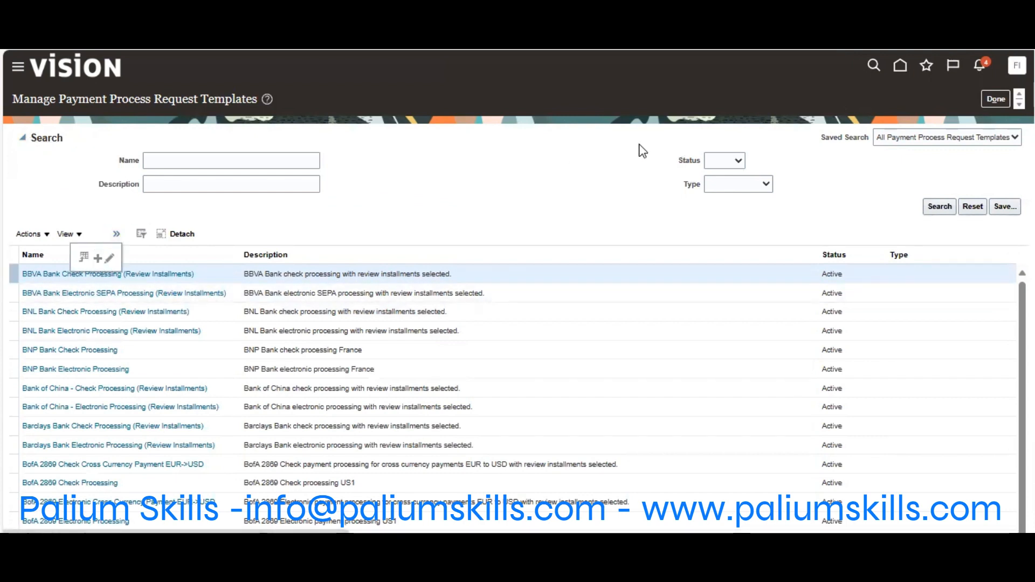
pyautogui.click(97, 259)
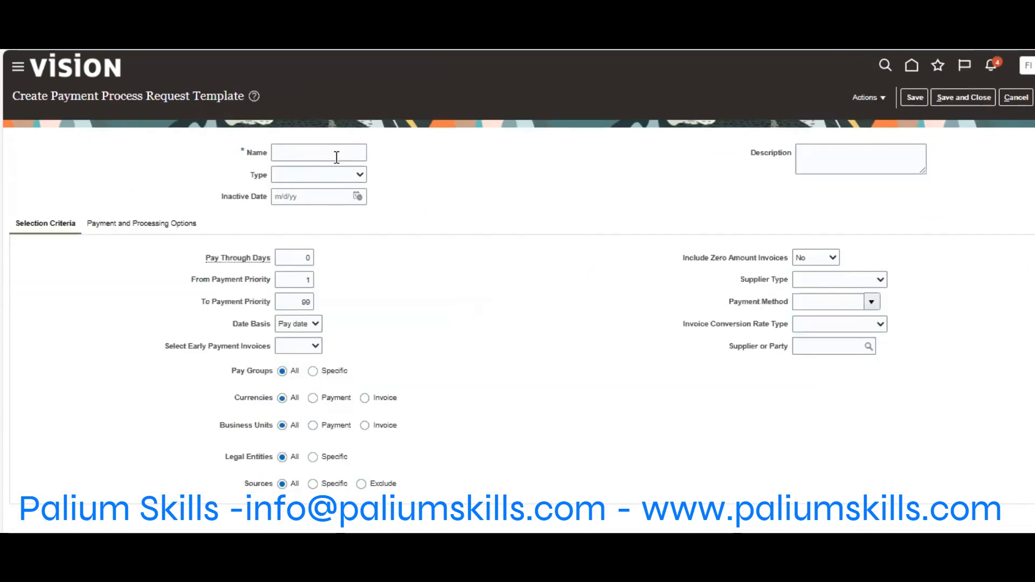
# - Name the new template sp-bofa-template1 and check the available template types, leaving the type blank
pyautogui.click(336, 157)
pyautogui.write('sp')
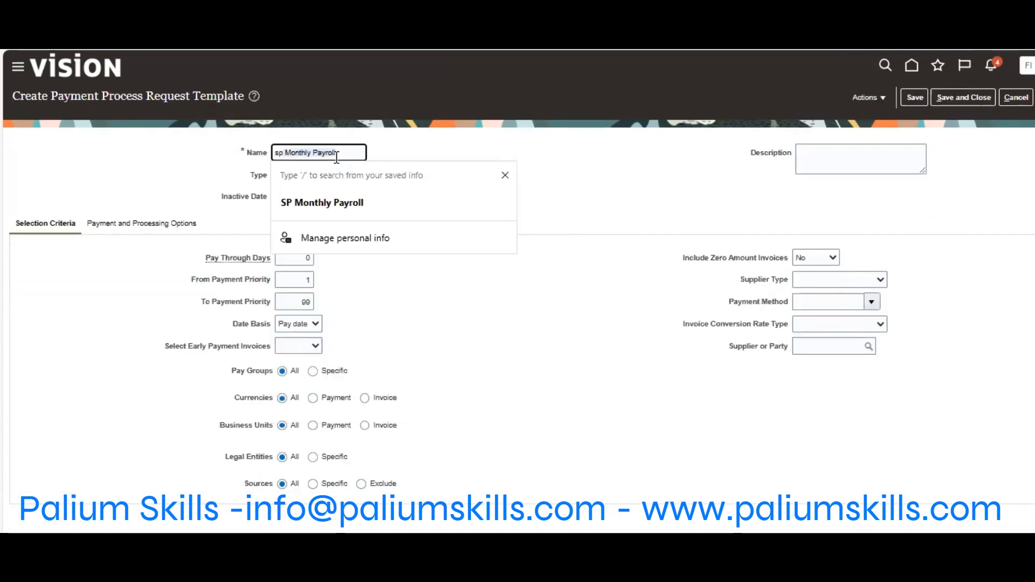
pyautogui.write('-bofa-template1')
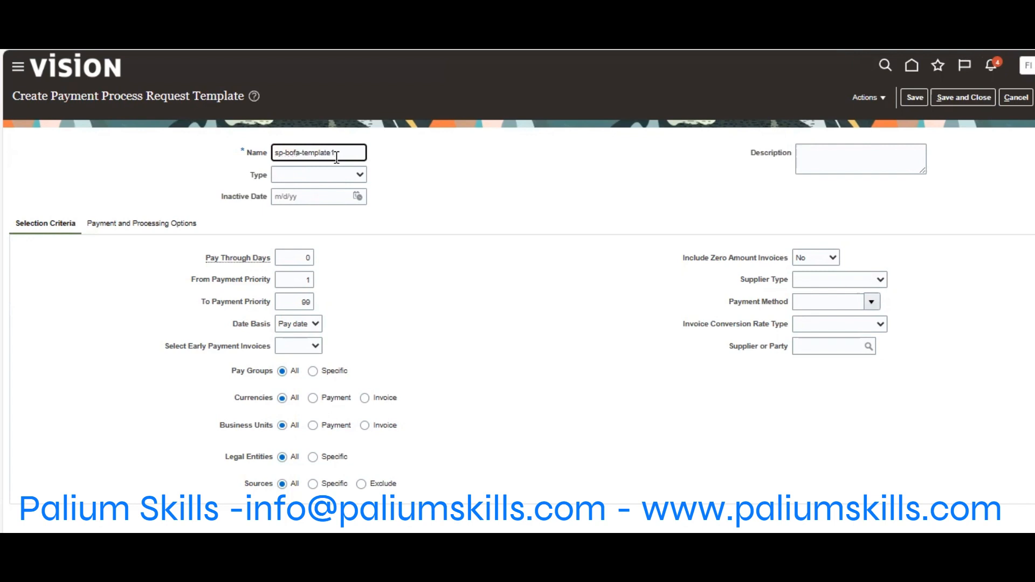
pyautogui.press('Tab')
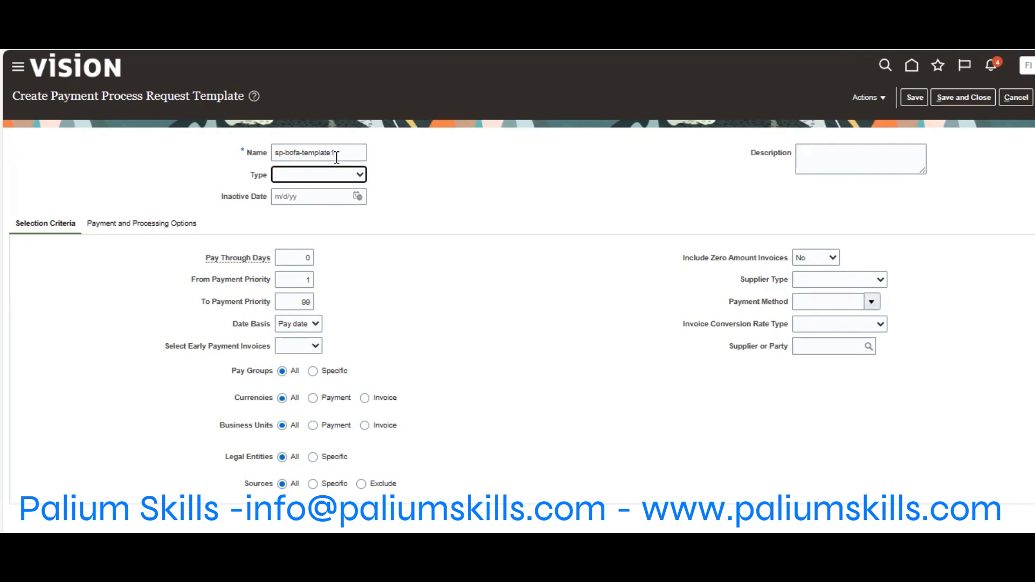
pyautogui.click(326, 179)
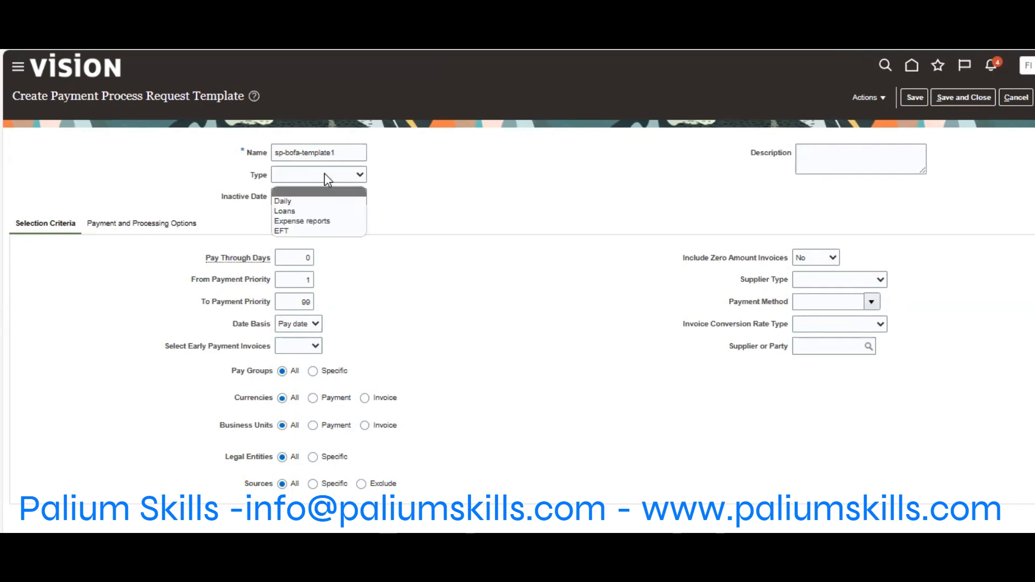
pyautogui.click(487, 165)
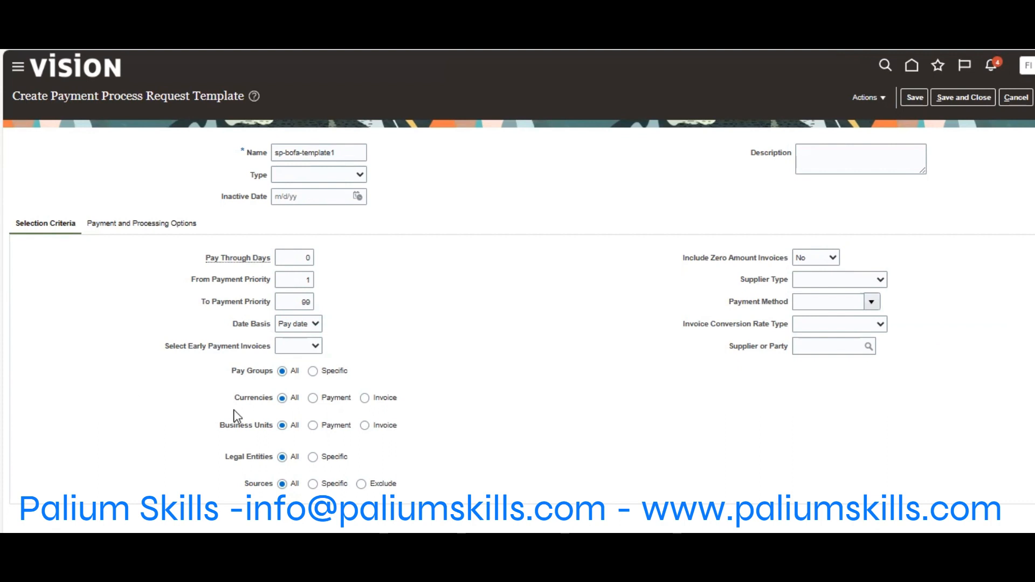
# - Restrict the template's currencies by invoice currency and add JPY - Yen
pyautogui.click(364, 398)
pyautogui.click(327, 431)
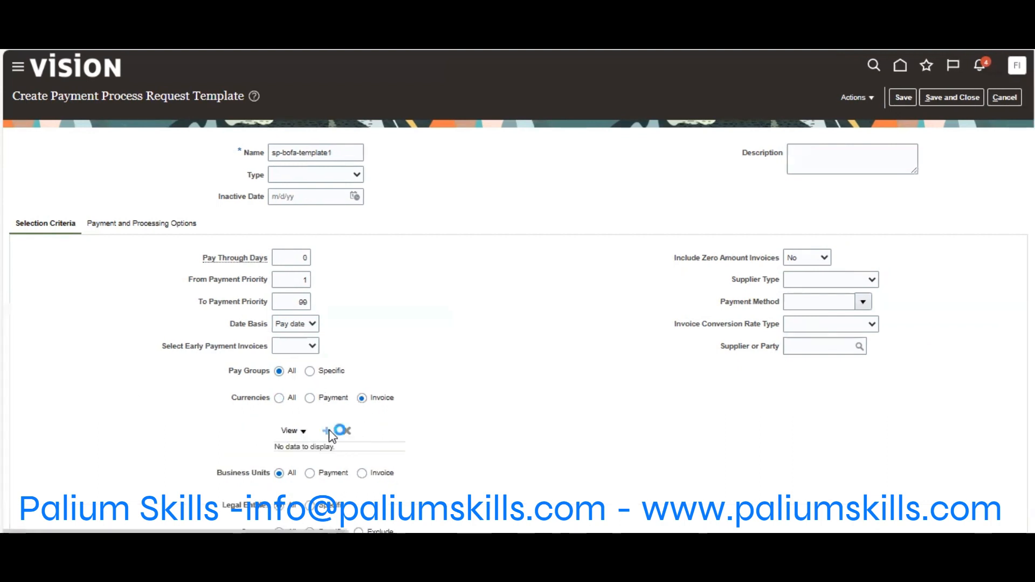
pyautogui.click(347, 452)
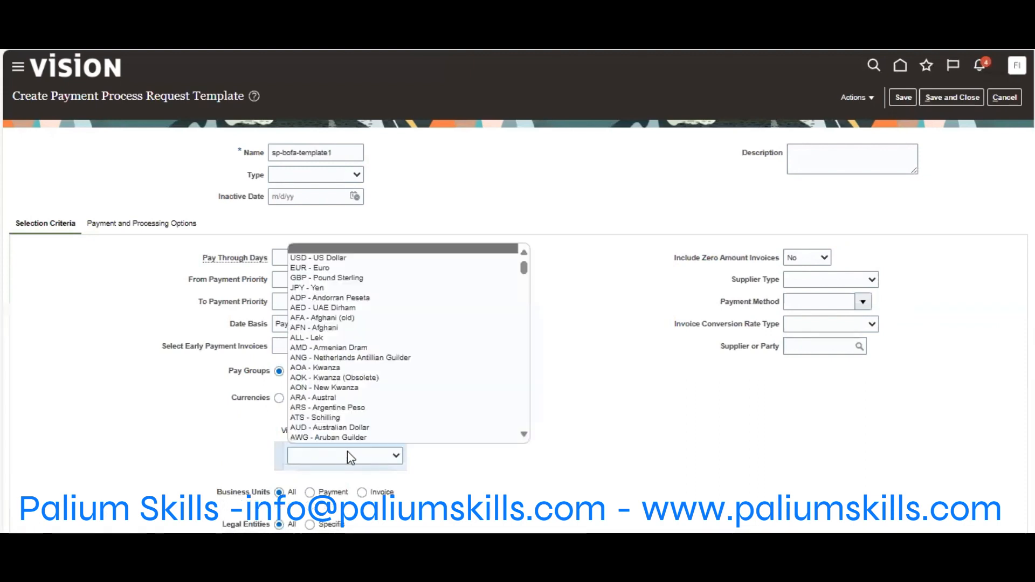
pyautogui.press('y')
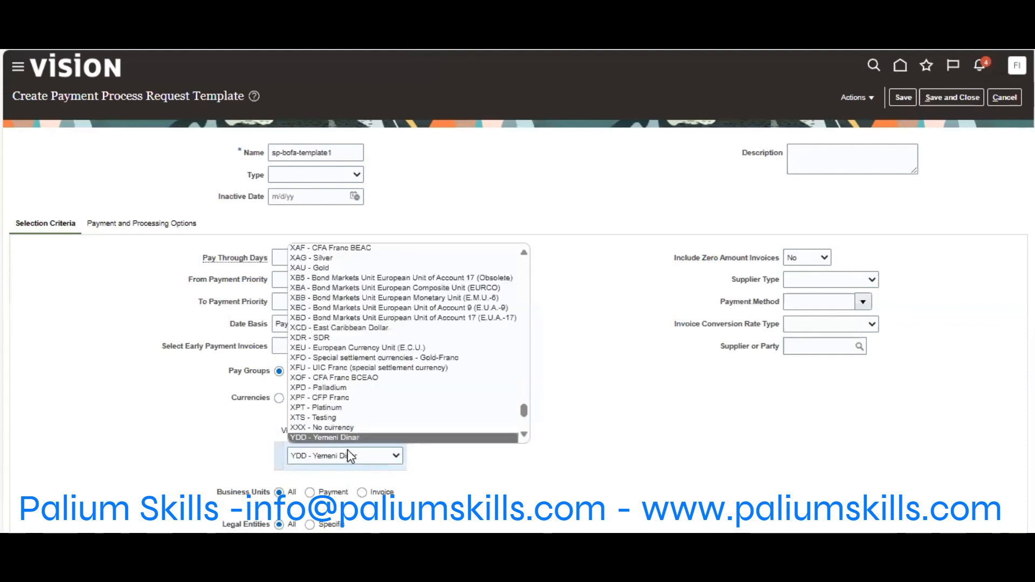
pyautogui.press('j')
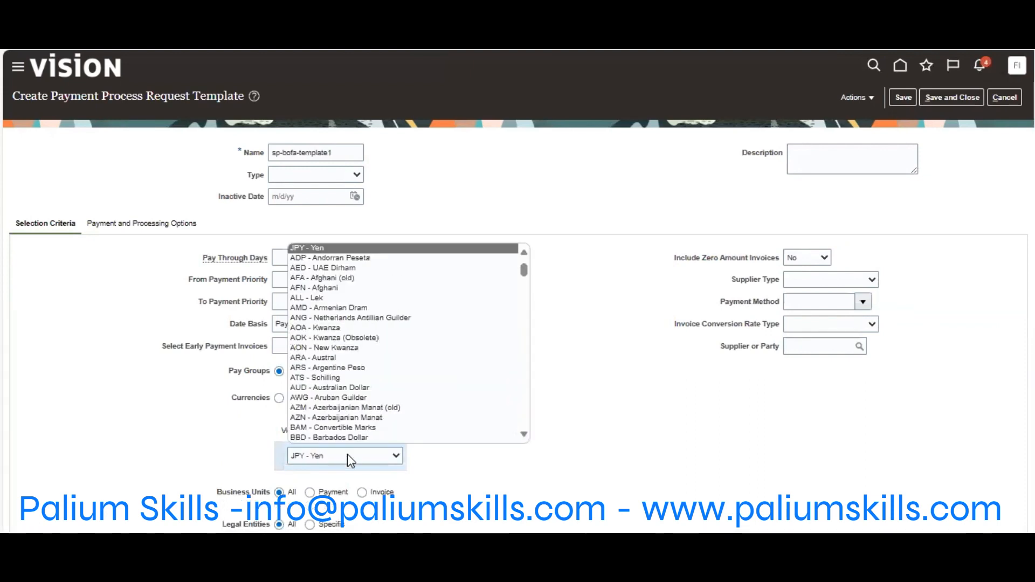
pyautogui.press('Return')
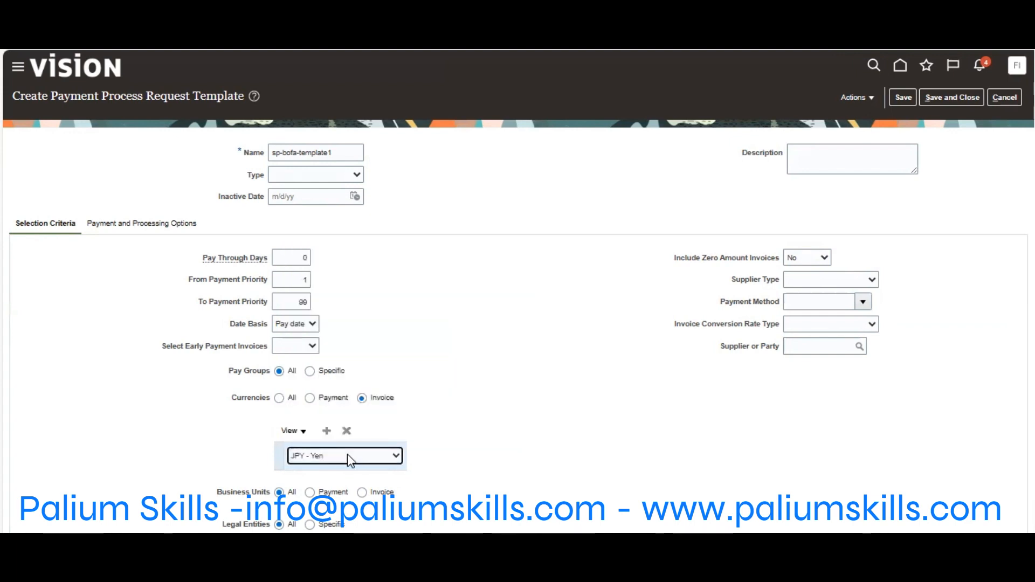
# - Rename the template as sp-bofa-JPY-template1, save and close it, and return to the payments overview
pyautogui.scroll(-1, 518, 291)
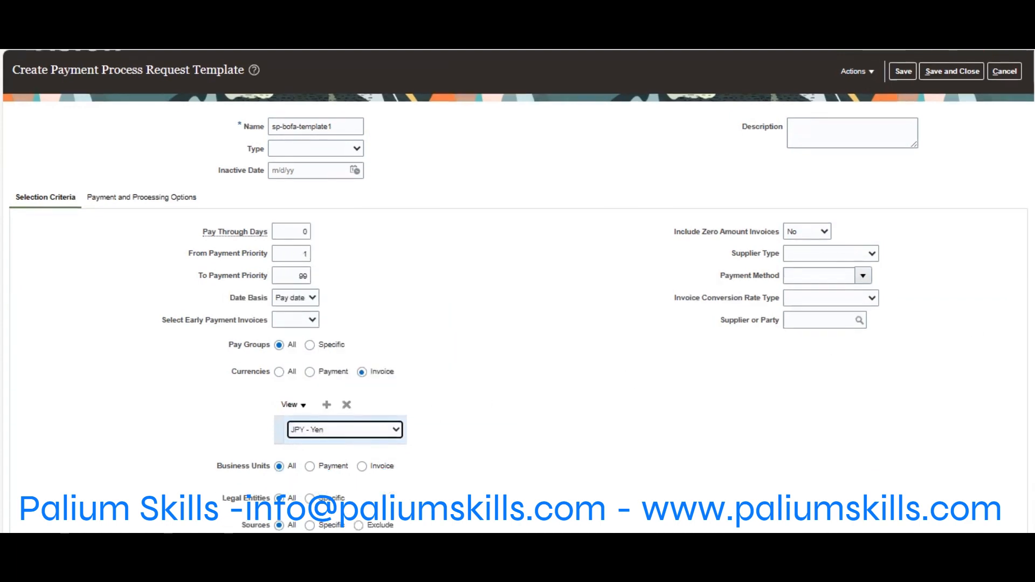
pyautogui.click(299, 126)
pyautogui.write('JPY')
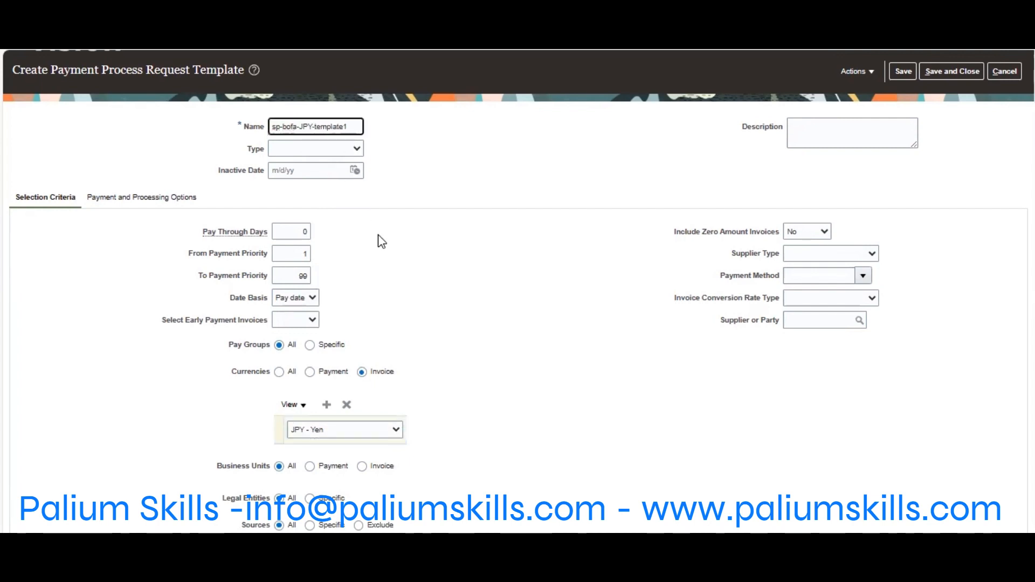
pyautogui.scroll(1, 986, 135)
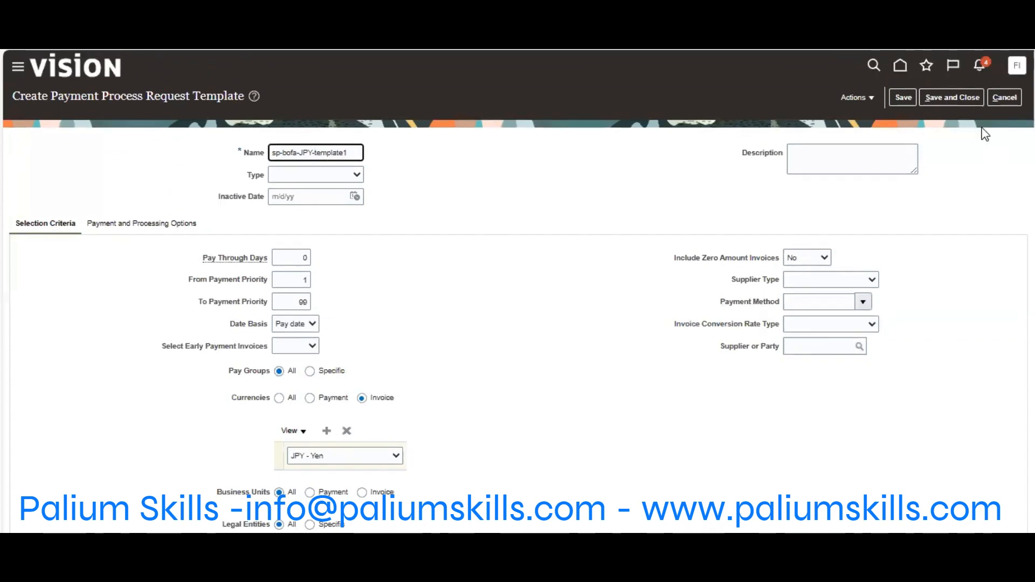
pyautogui.click(947, 97)
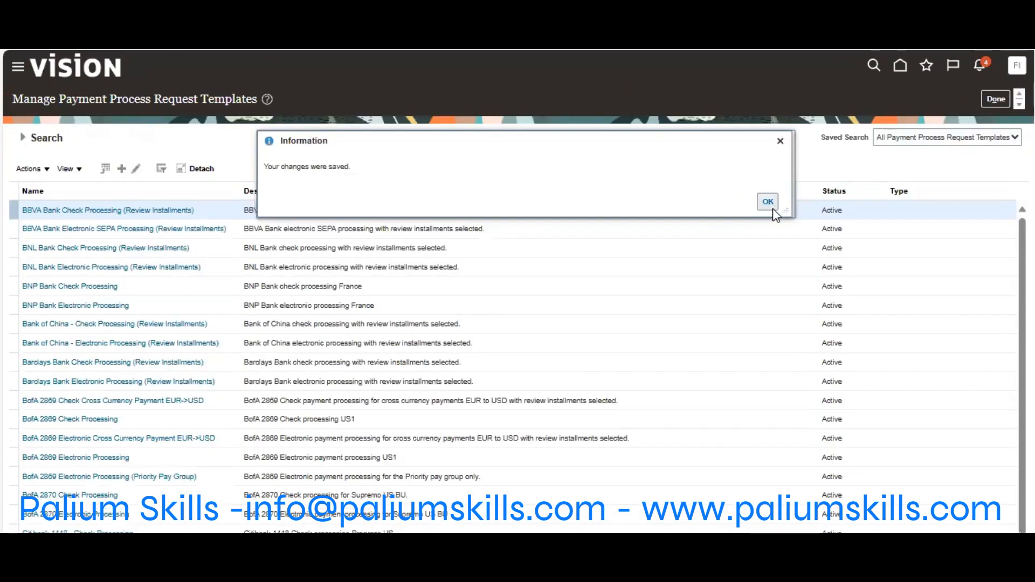
pyautogui.click(771, 206)
pyautogui.click(993, 101)
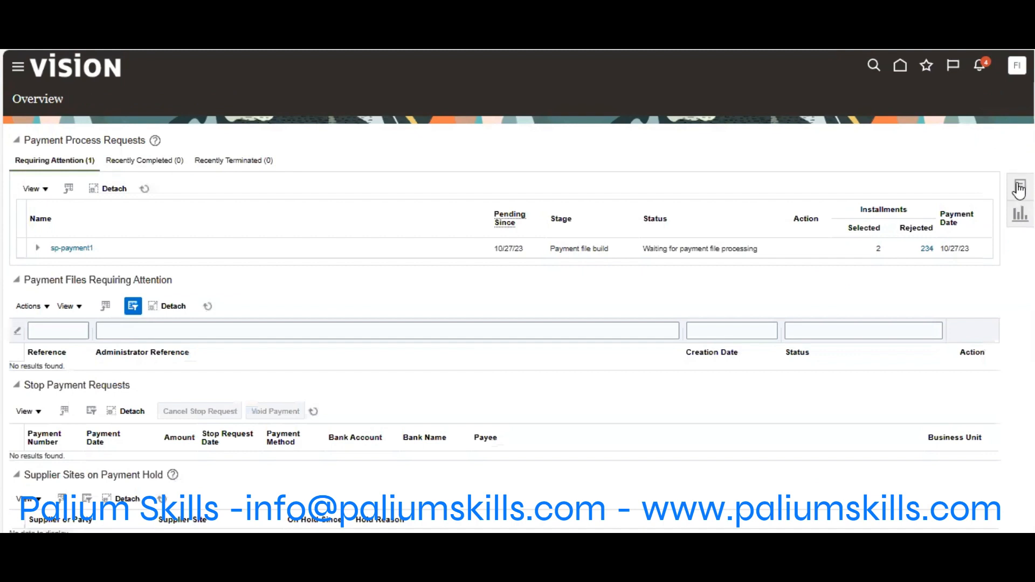
# - Start a new payment process request and select sp-bofa-JPY-template1 as its template
pyautogui.click(1018, 190)
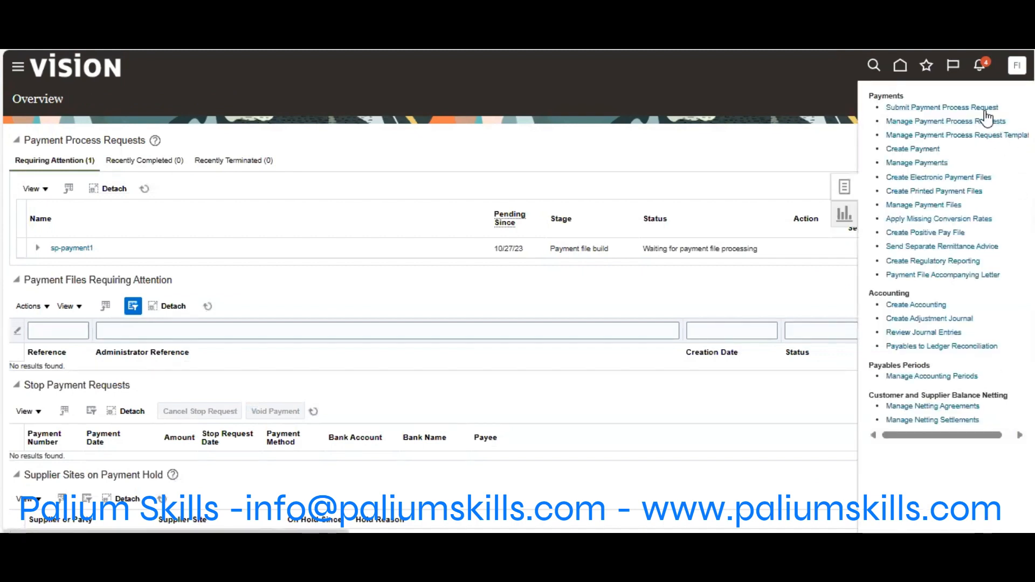
pyautogui.click(958, 108)
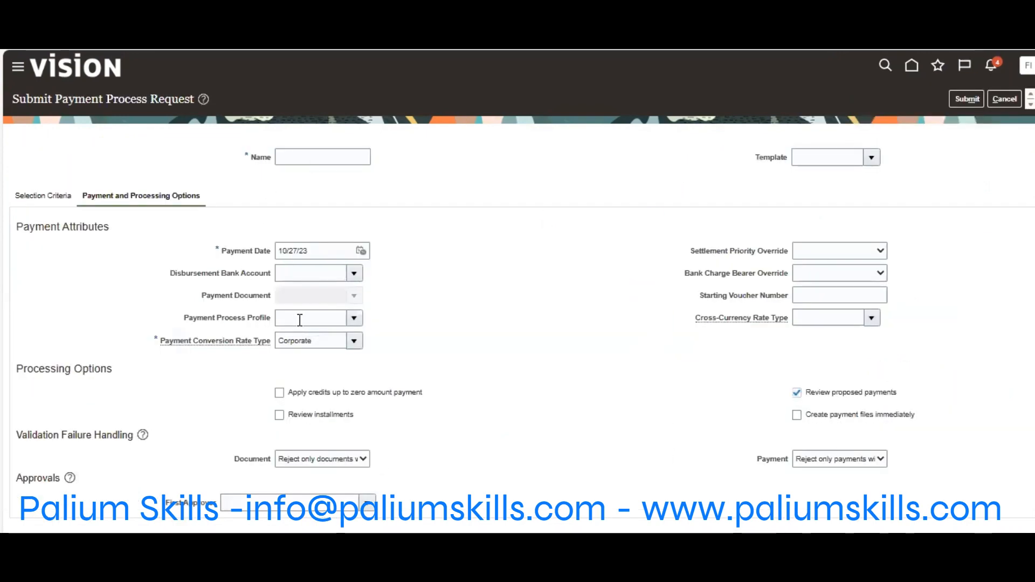
pyautogui.click(845, 158)
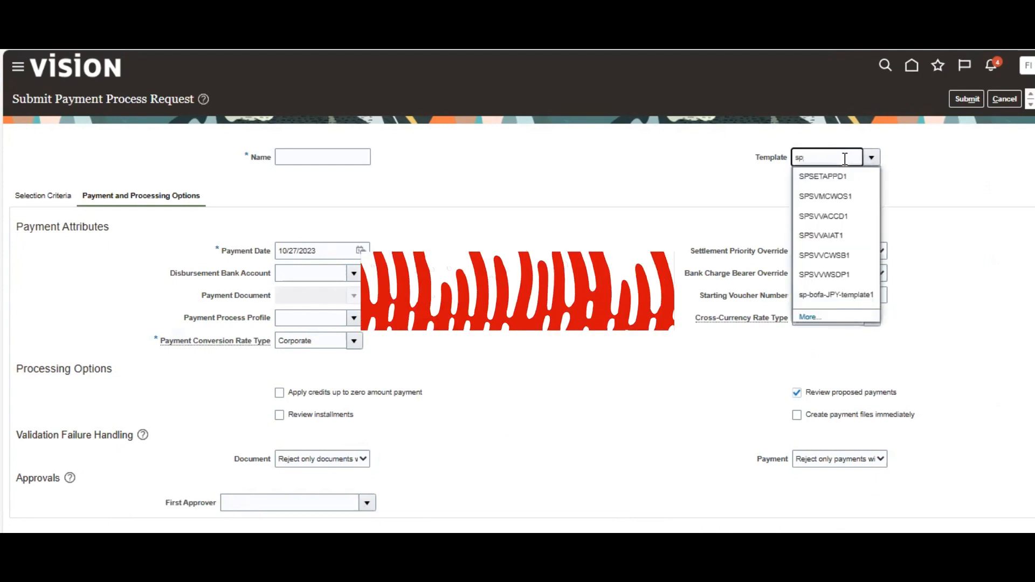
pyautogui.click(855, 298)
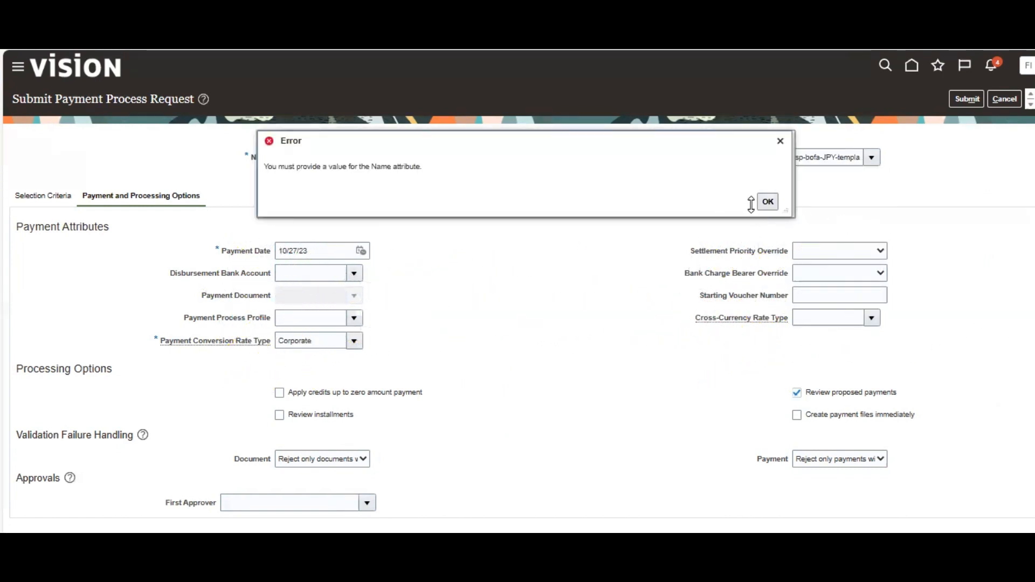
pyautogui.click(766, 202)
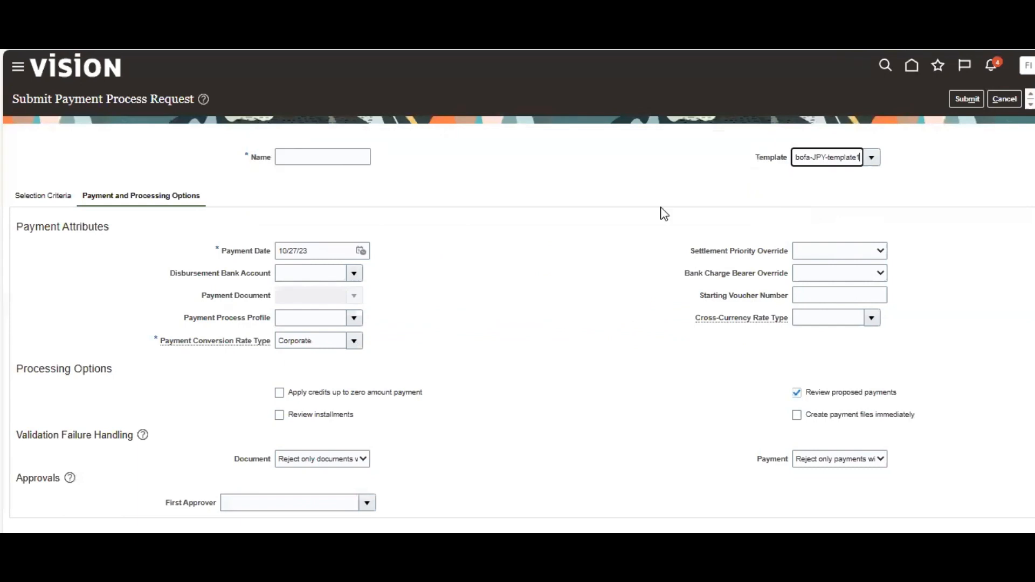
# - Name the payment process request sp-pmt2 and open its selection criteria
pyautogui.click(287, 150)
pyautogui.write('sp')
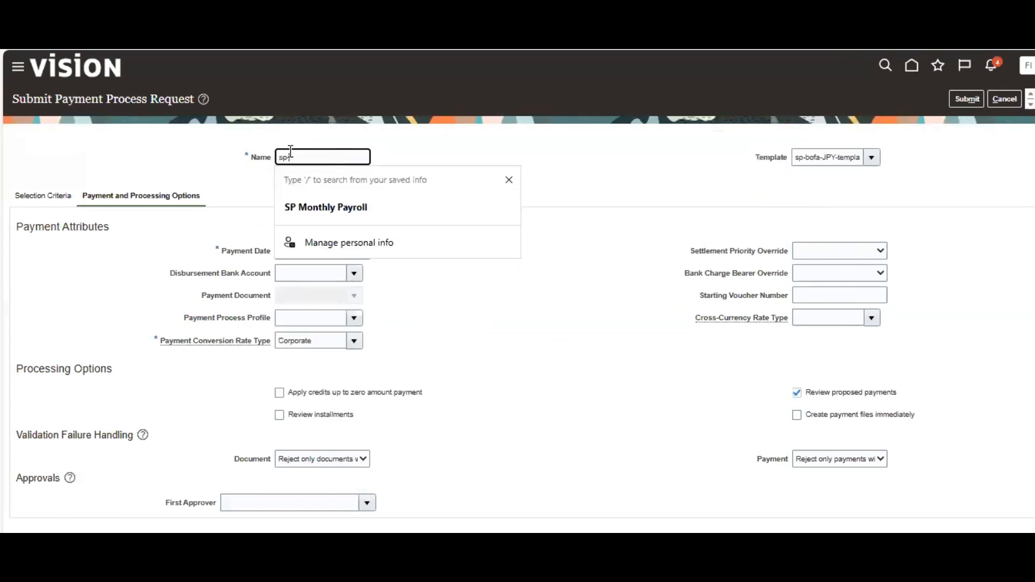
pyautogui.write('-pmt2')
pyautogui.press('Tab')
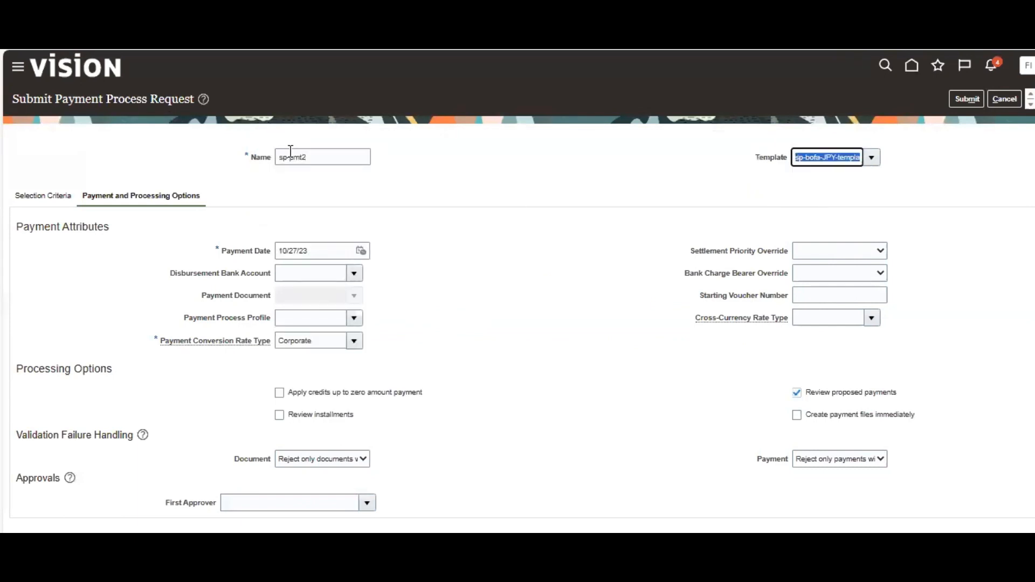
pyautogui.press('Tab')
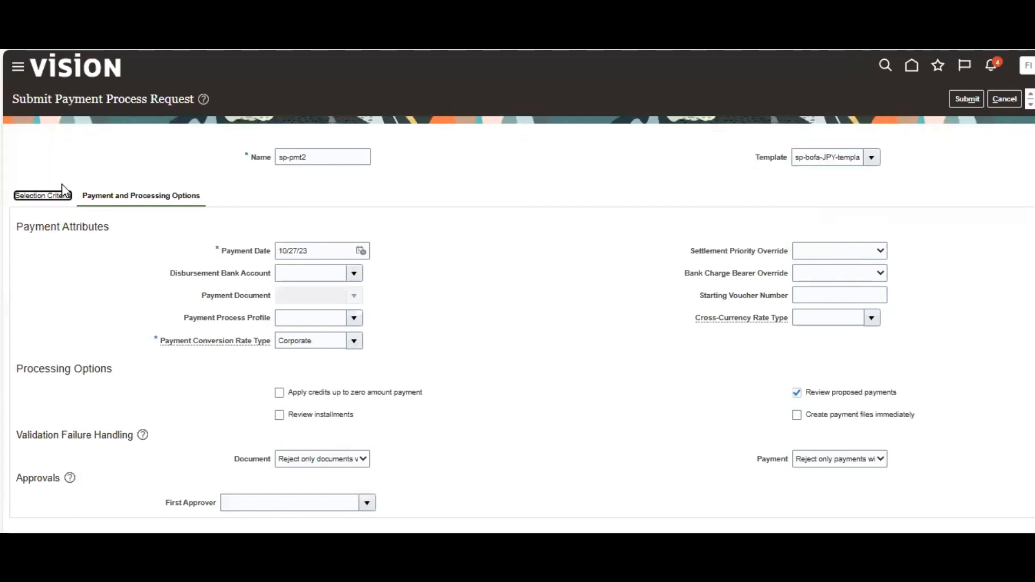
pyautogui.click(55, 198)
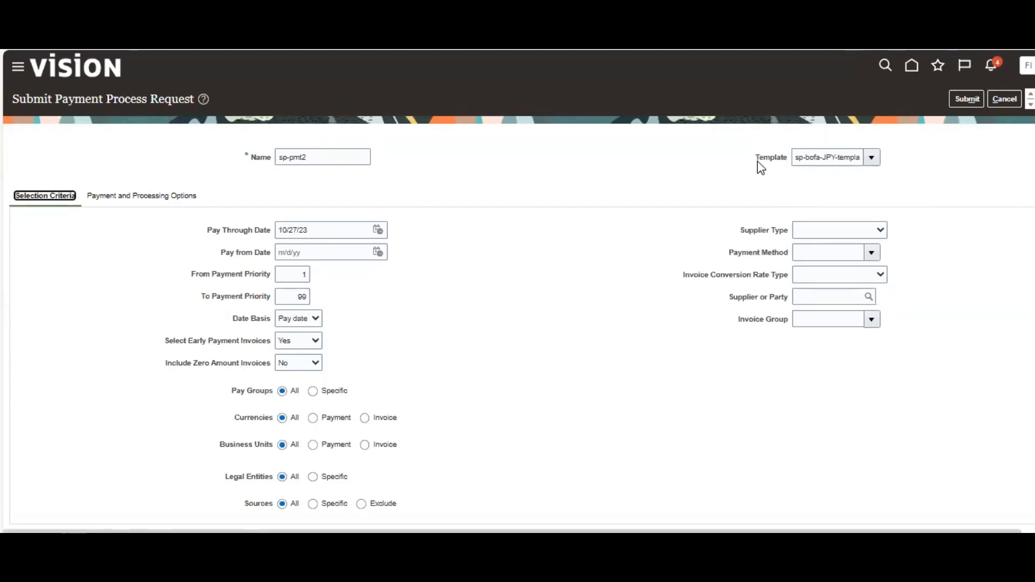
pyautogui.click(834, 296)
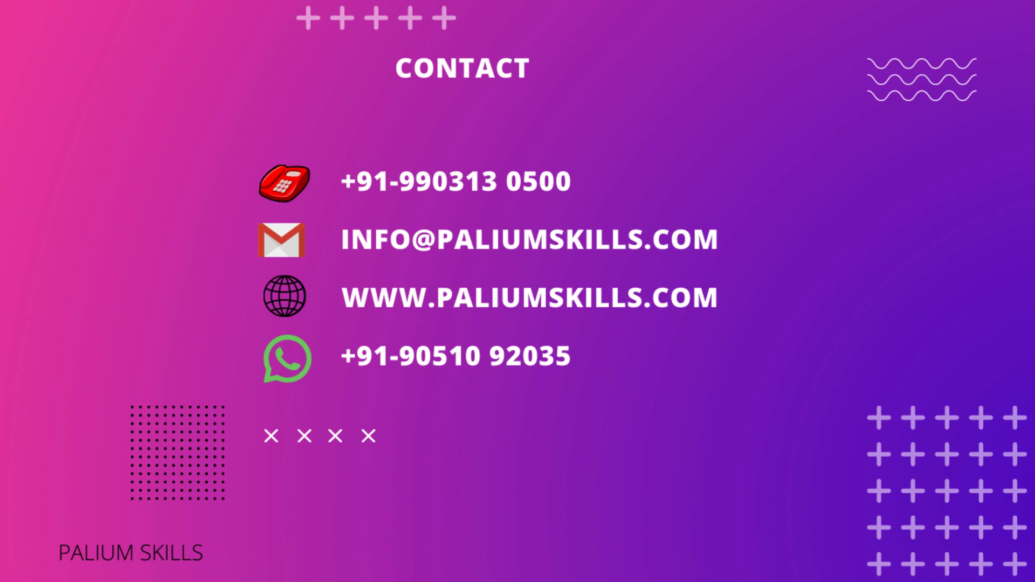